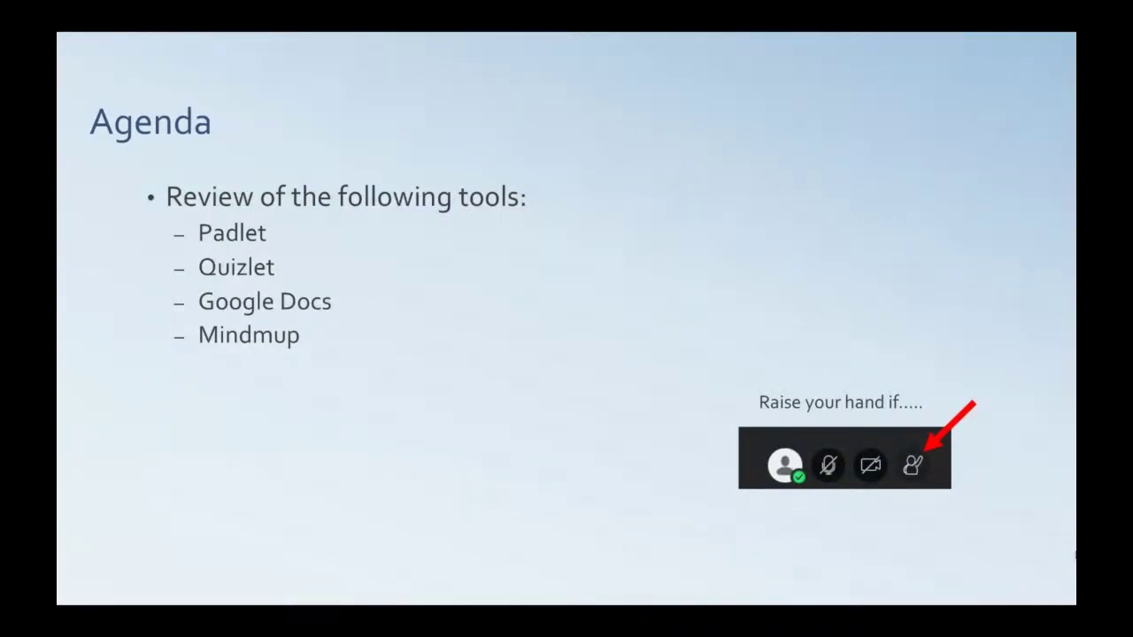
Advance the slideshow to the Padlet slide with the assessment sticky-note board
{"action": "key", "text": "Right"}
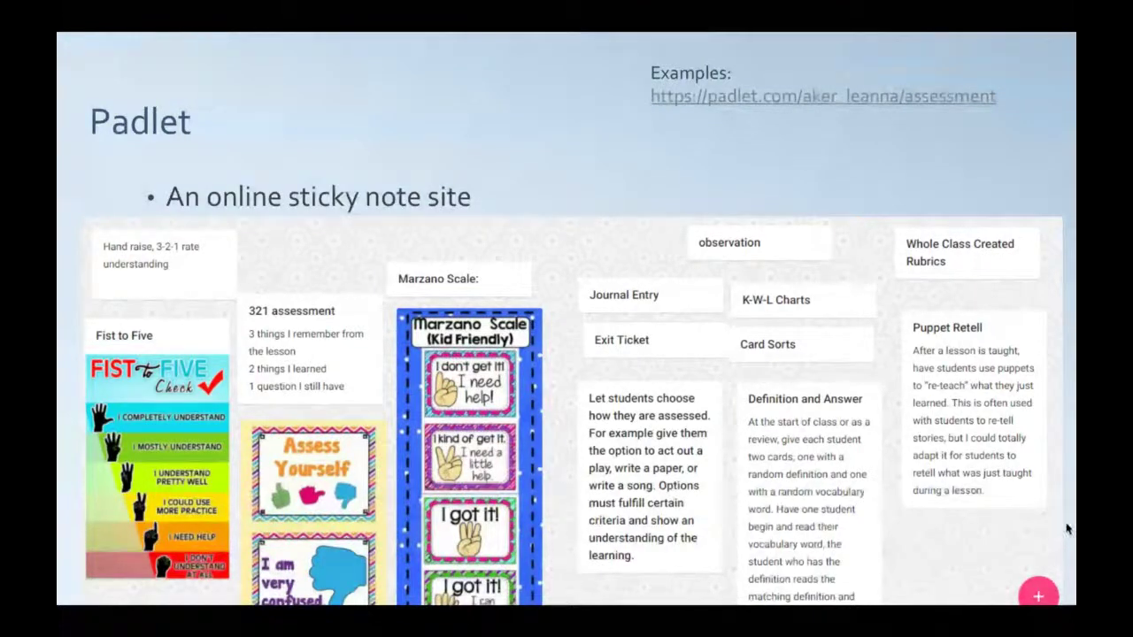
Exit the slideshow and copy the Padlet example URL from slide 4's Examples text
{"action": "key", "text": "Escape"}
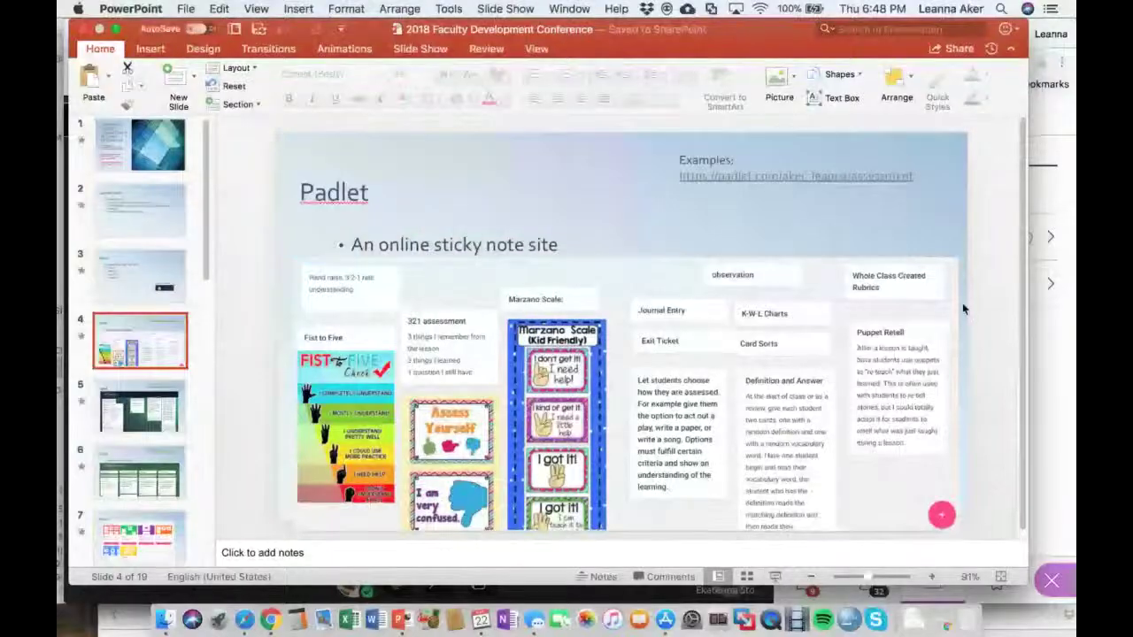
{"action": "left_click", "coordinate": [826, 174]}
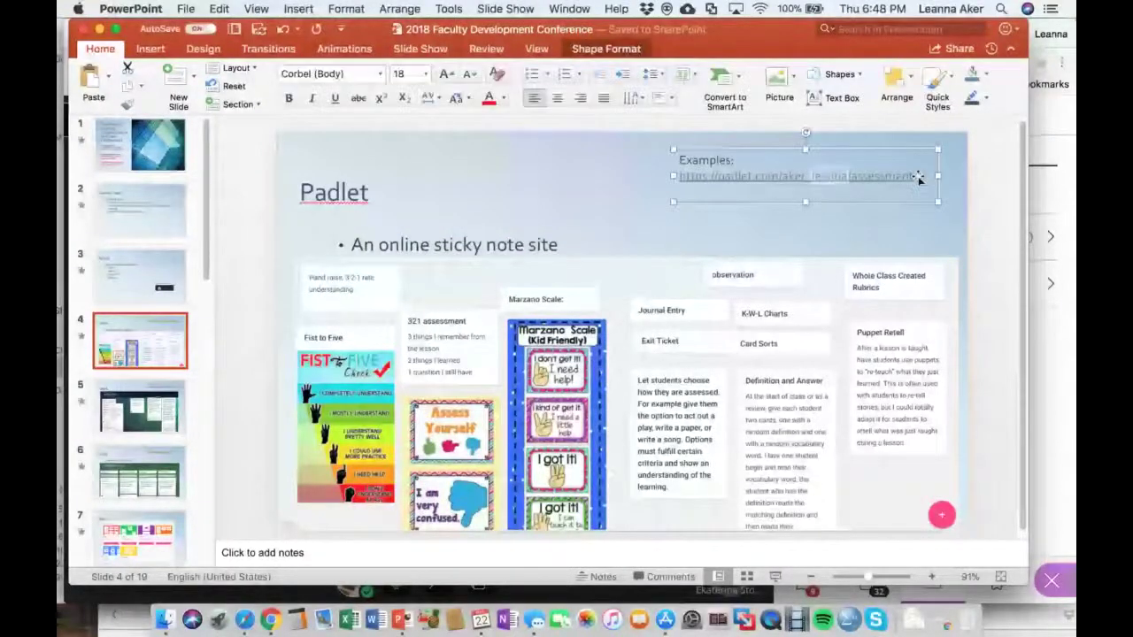
{"action": "left_click_drag", "start_coordinate": [909, 176], "coordinate": [679, 177]}
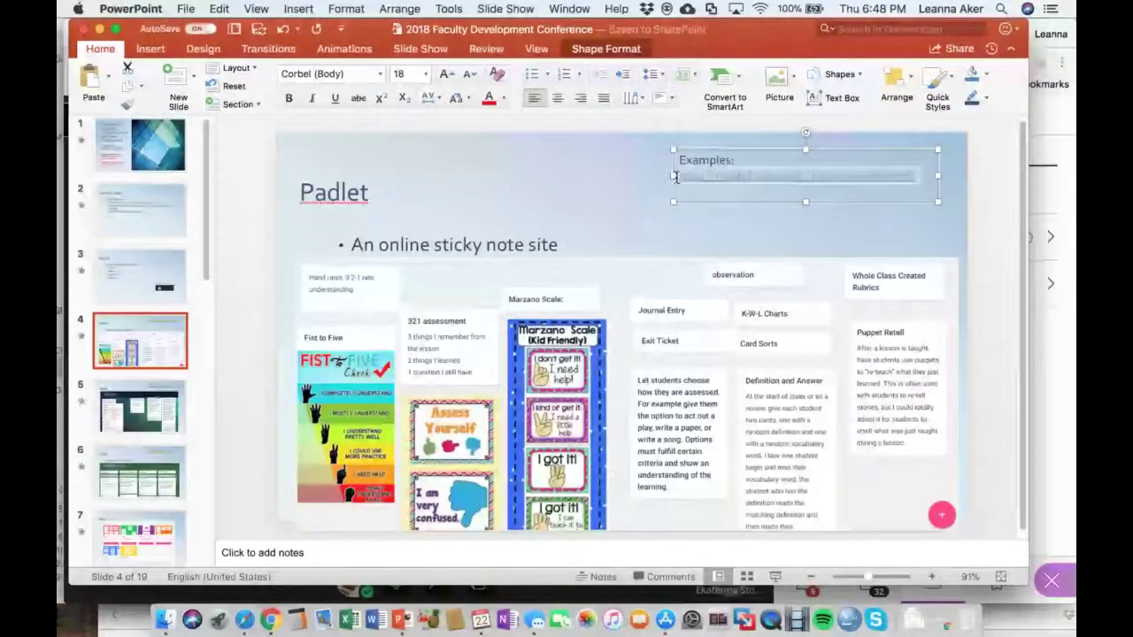
{"action": "key", "text": "super+c"}
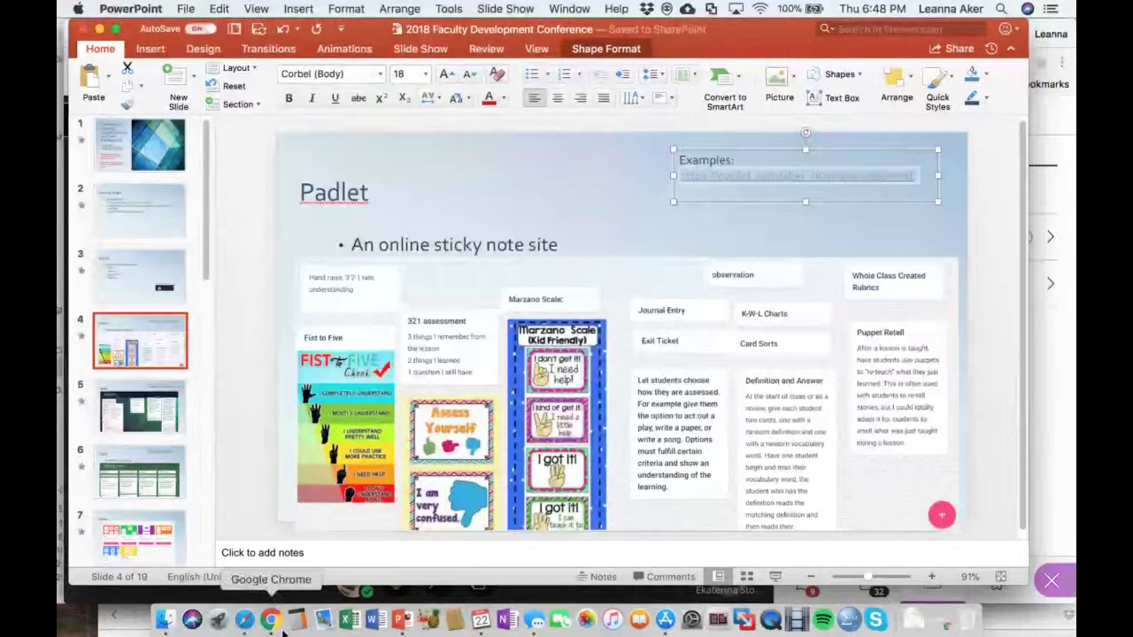
Post the assessment Padlet link in the Collaborate Everyone chat, then return to PowerPoint
{"action": "left_click", "coordinate": [271, 619]}
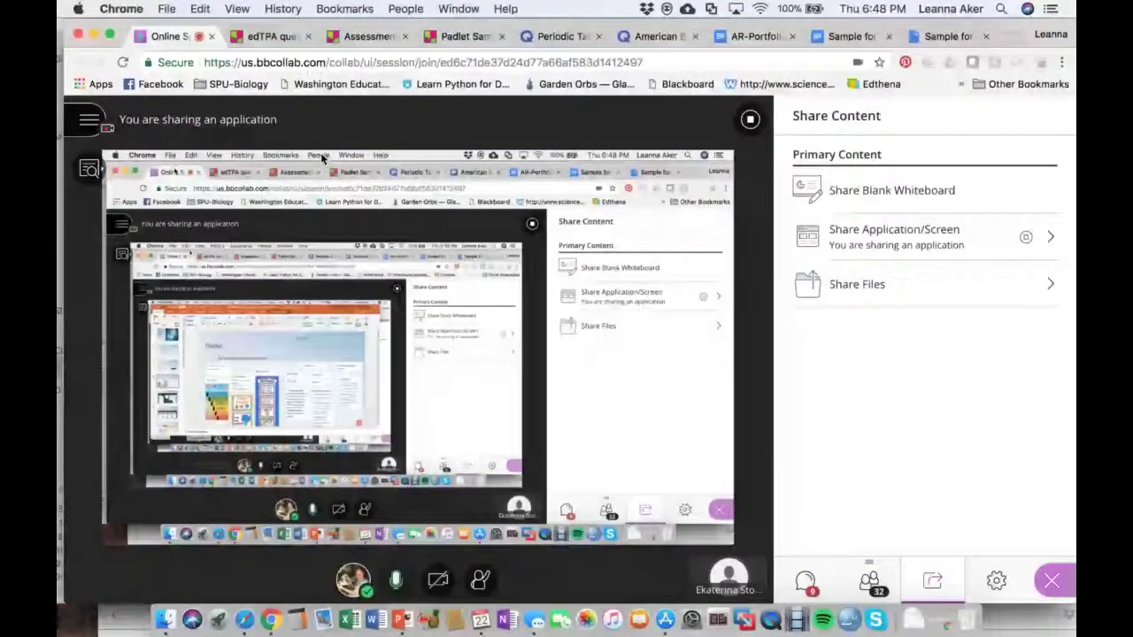
{"action": "left_click", "coordinate": [805, 584]}
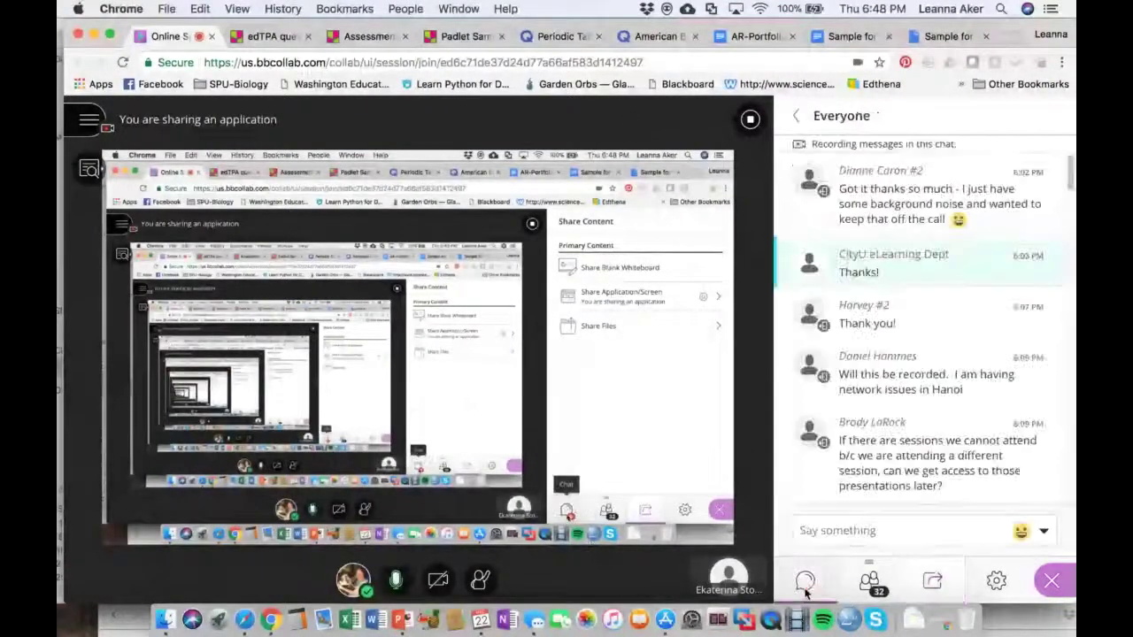
{"action": "left_click", "coordinate": [837, 532]}
{"action": "key", "text": "cmd+v"}
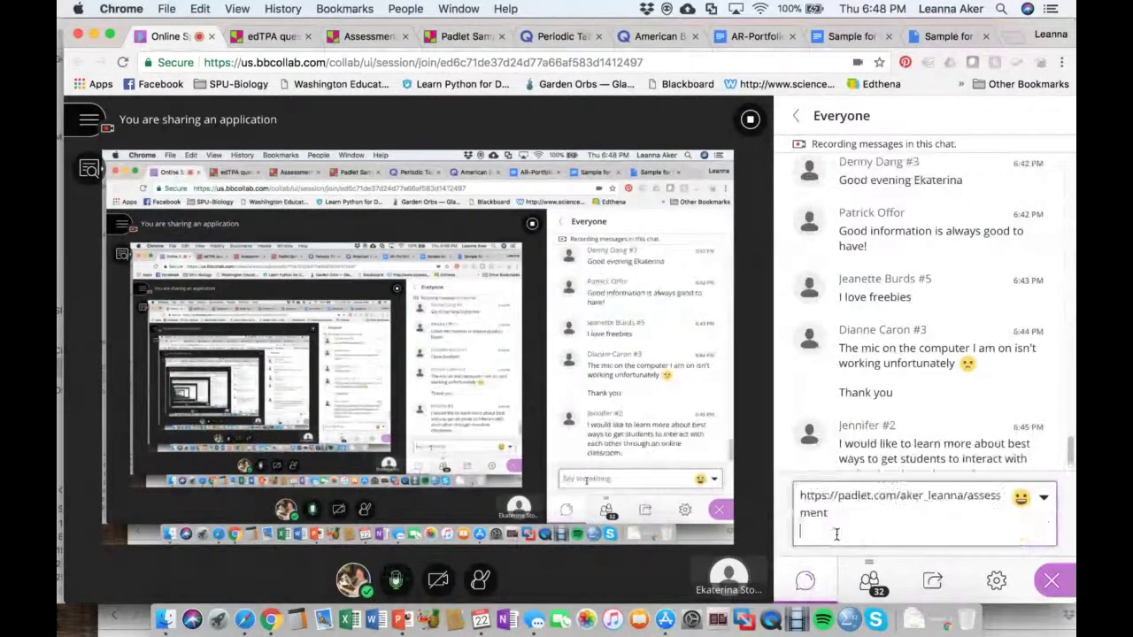
{"action": "key", "text": "Return"}
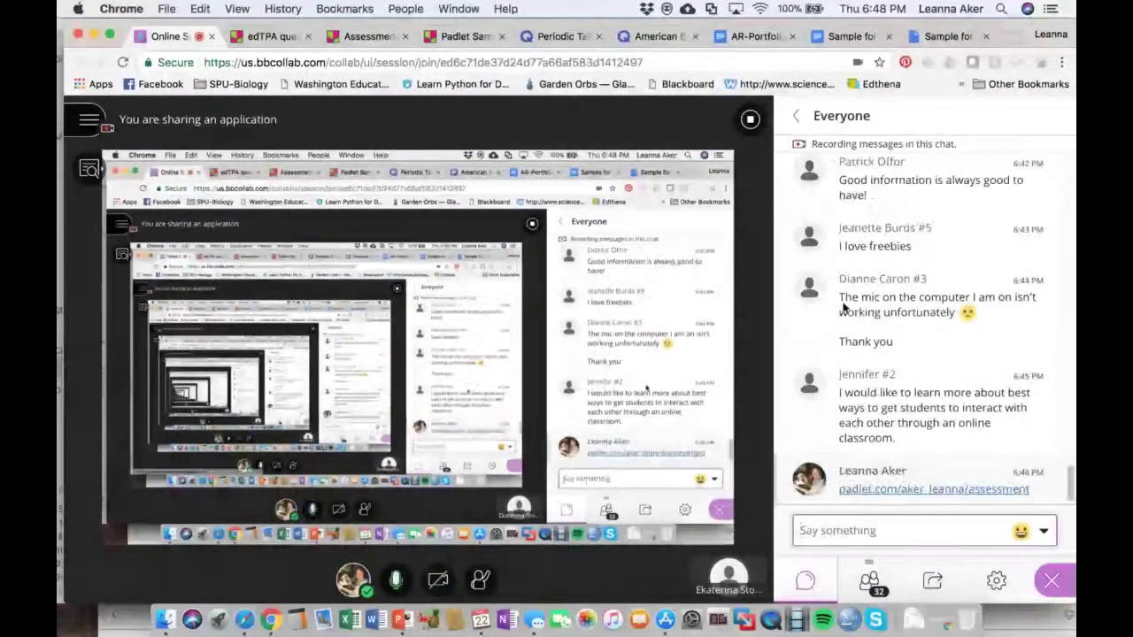
{"action": "left_click", "coordinate": [403, 632]}
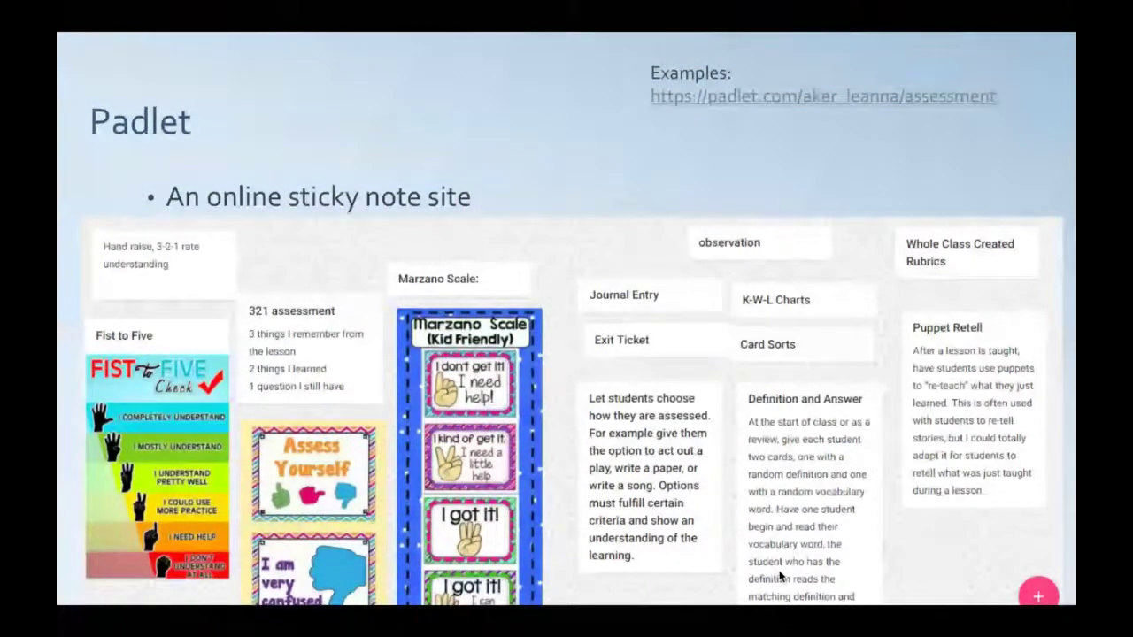
Advance to the Padlet slide showing the edTPA questions board
{"action": "key", "text": "Right"}
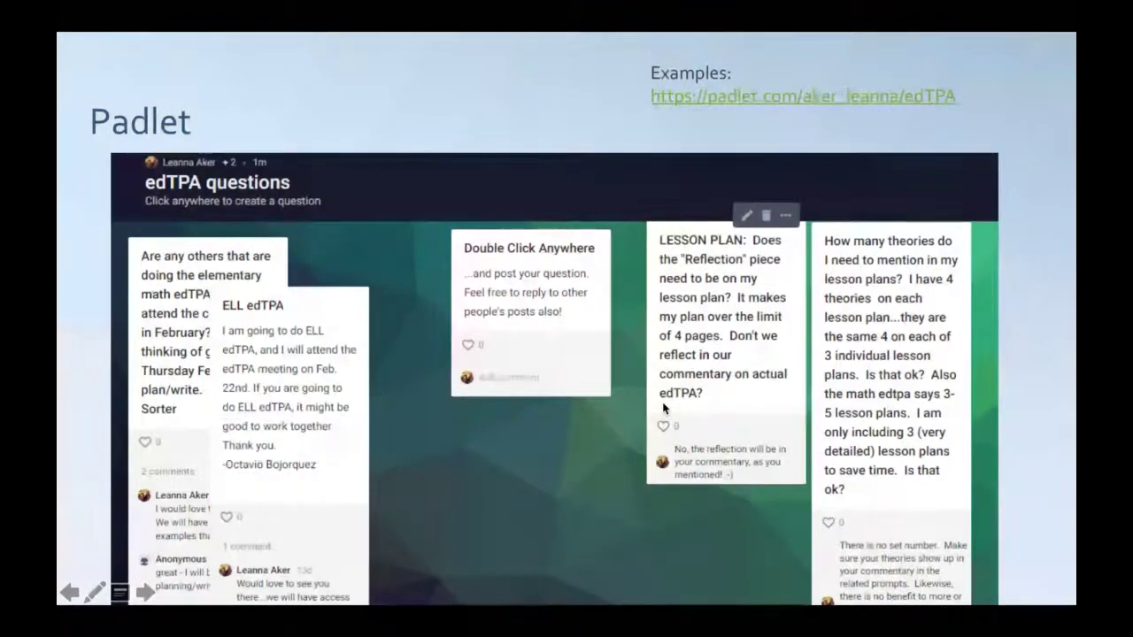
Move past the Frayer Square example to the Wall, Canvas, Stream, Grid, Shelf and Backchannel templates slide
{"action": "key", "text": "Right"}
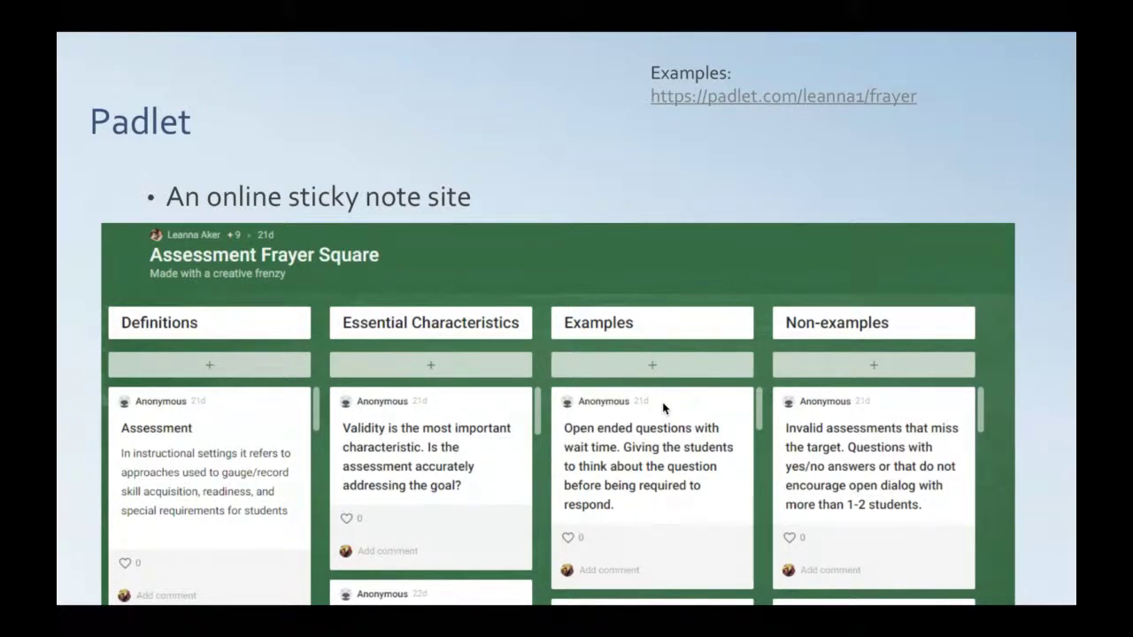
{"action": "left_click", "coordinate": [663, 407]}
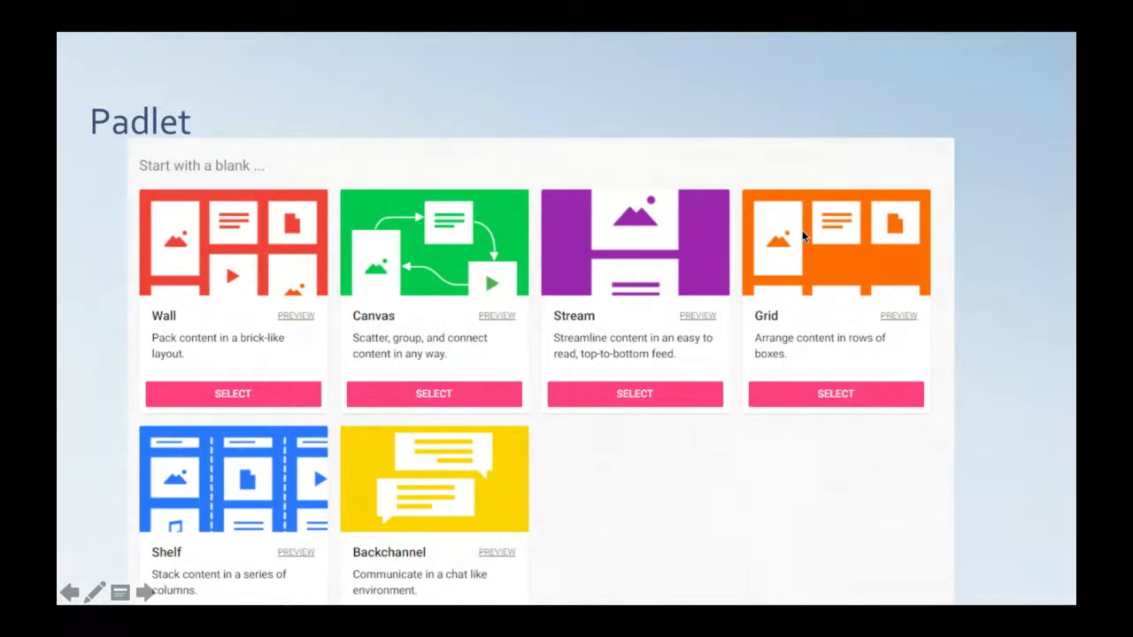
Advance past the Ideas for Use slide to 'Padlet-Your Turn'
{"action": "key", "text": "Right"}
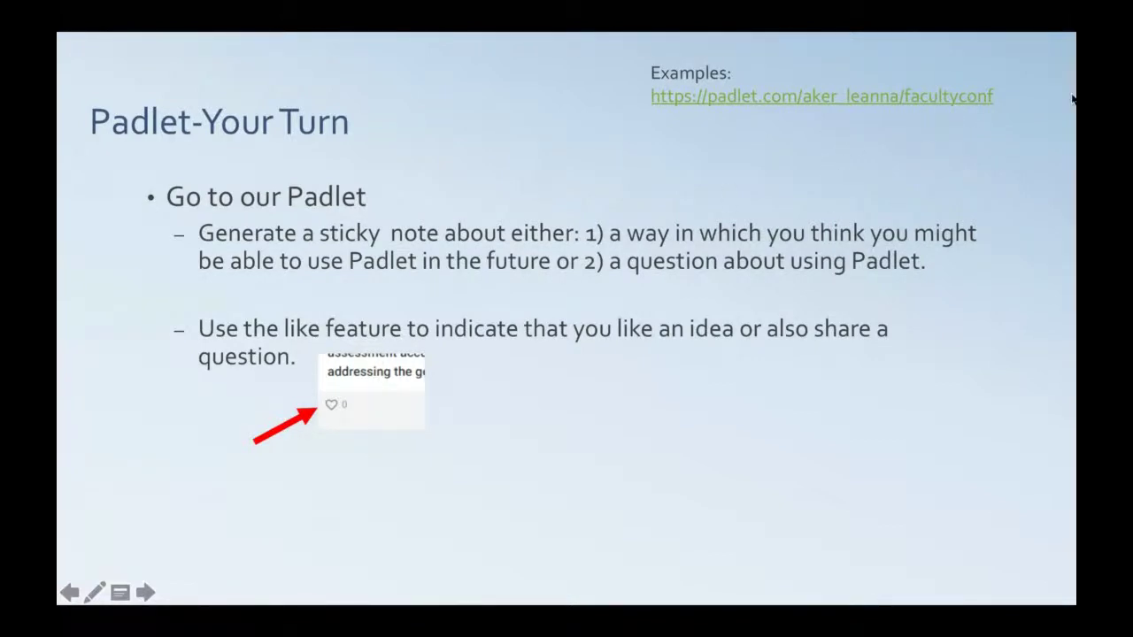
Exit the slideshow on slide 9 and select the faculty conference Padlet URL in Examples
{"action": "key", "text": "Escape"}
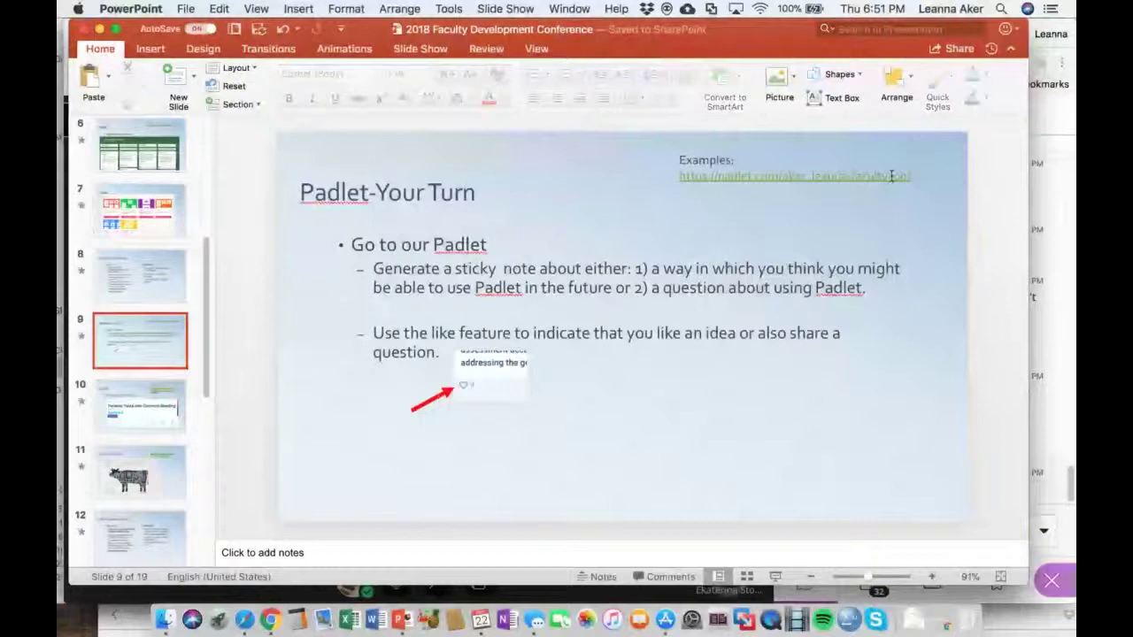
{"action": "left_click", "coordinate": [891, 175]}
{"action": "left_click_drag", "start_coordinate": [911, 175], "coordinate": [690, 175]}
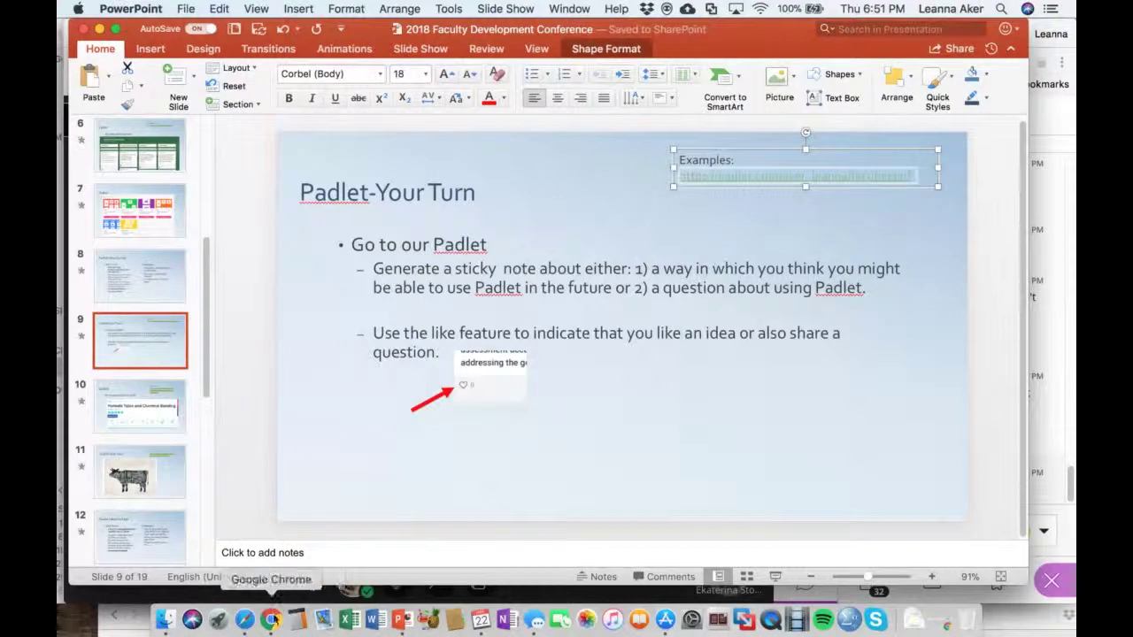
Share the faculty conference link in Collaborate chat and open the Padlet Sample for Faculty Conference board
{"action": "left_click", "coordinate": [271, 620]}
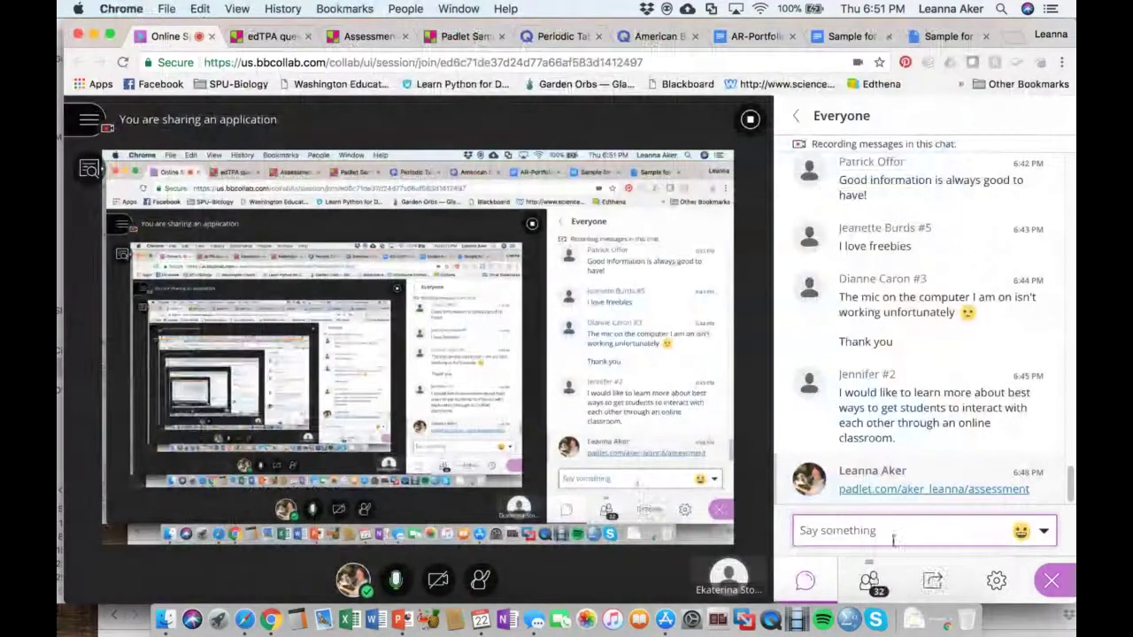
{"action": "key", "text": "super+v"}
{"action": "key", "text": "Return"}
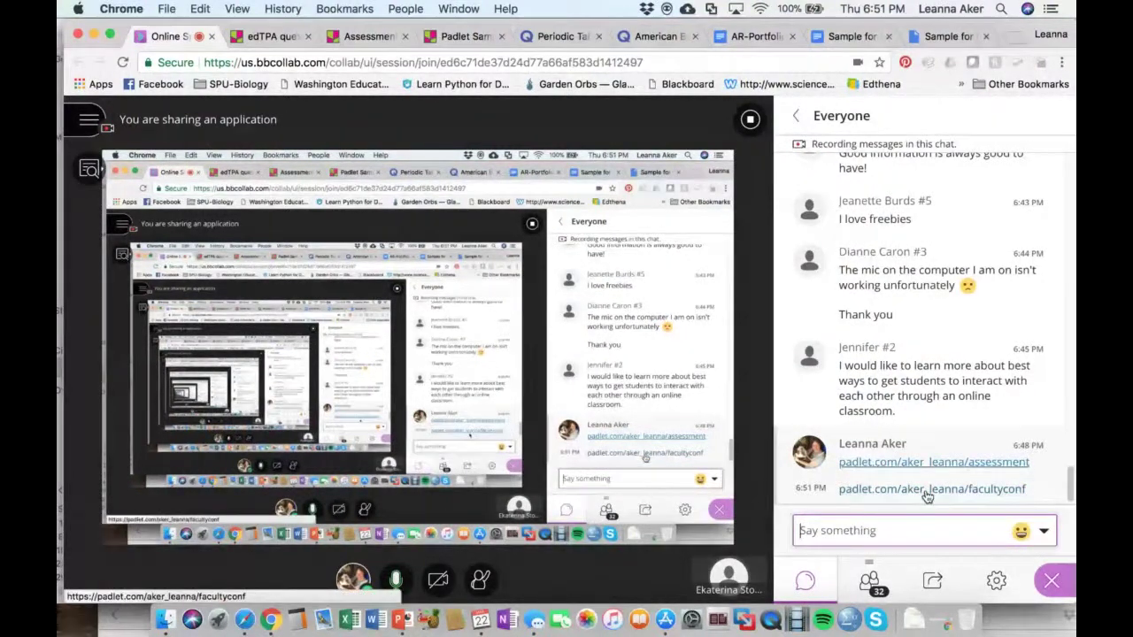
{"action": "left_click", "coordinate": [456, 36]}
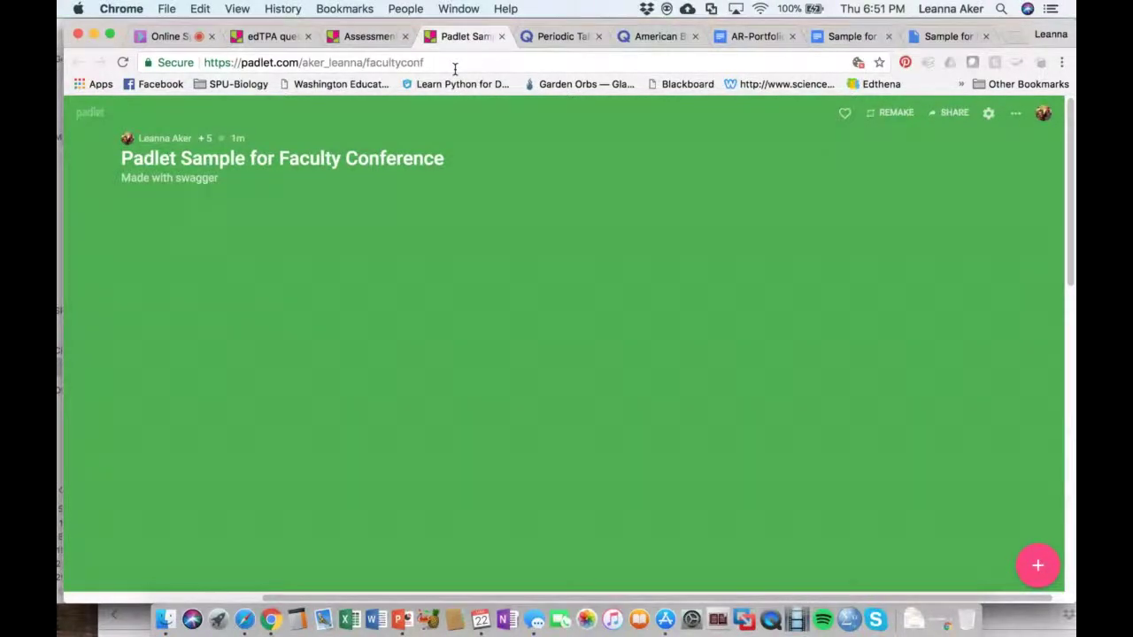
Add a 'Question' post reading 'How would I use this in an in-person class?' and refresh
{"action": "double_click", "coordinate": [363, 235]}
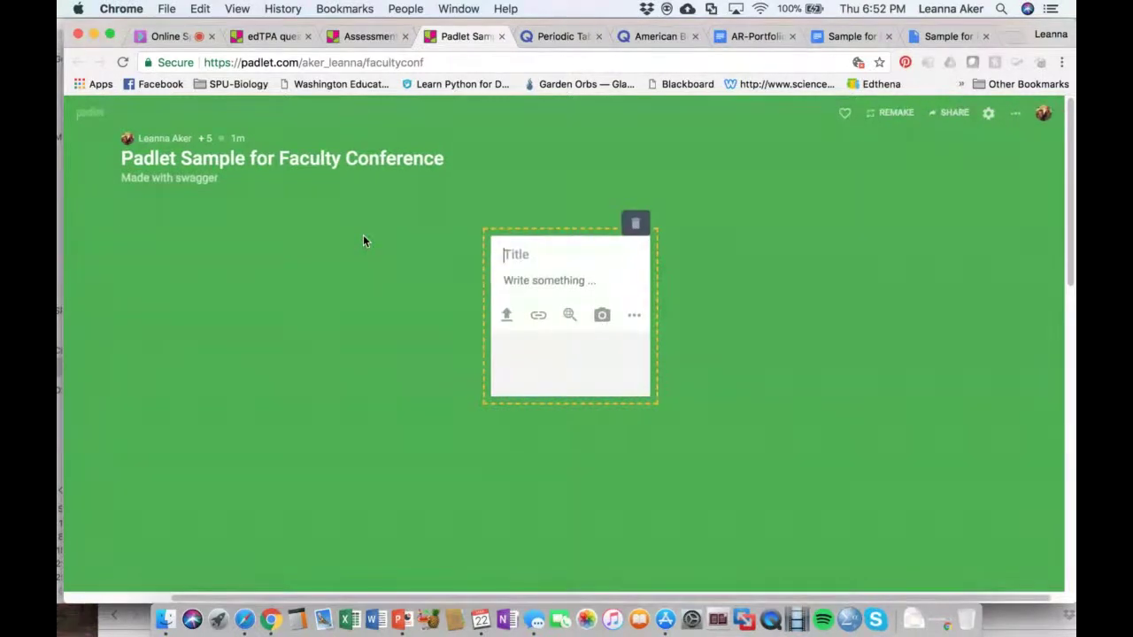
{"action": "type", "text": "Question"}
{"action": "left_click", "coordinate": [554, 282]}
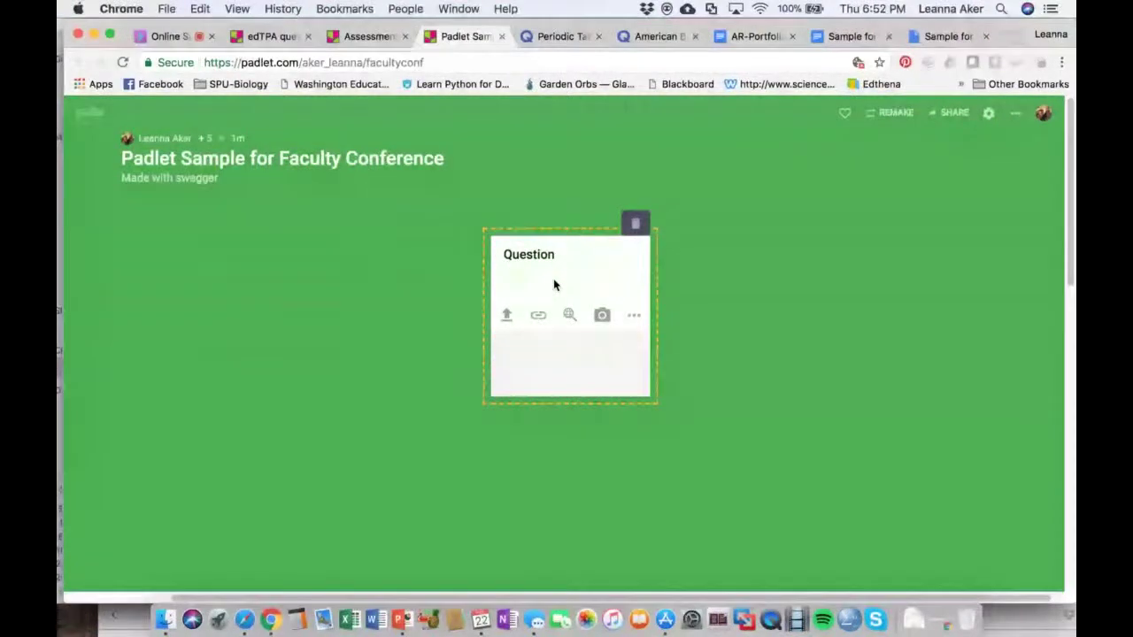
{"action": "type", "text": "How would"}
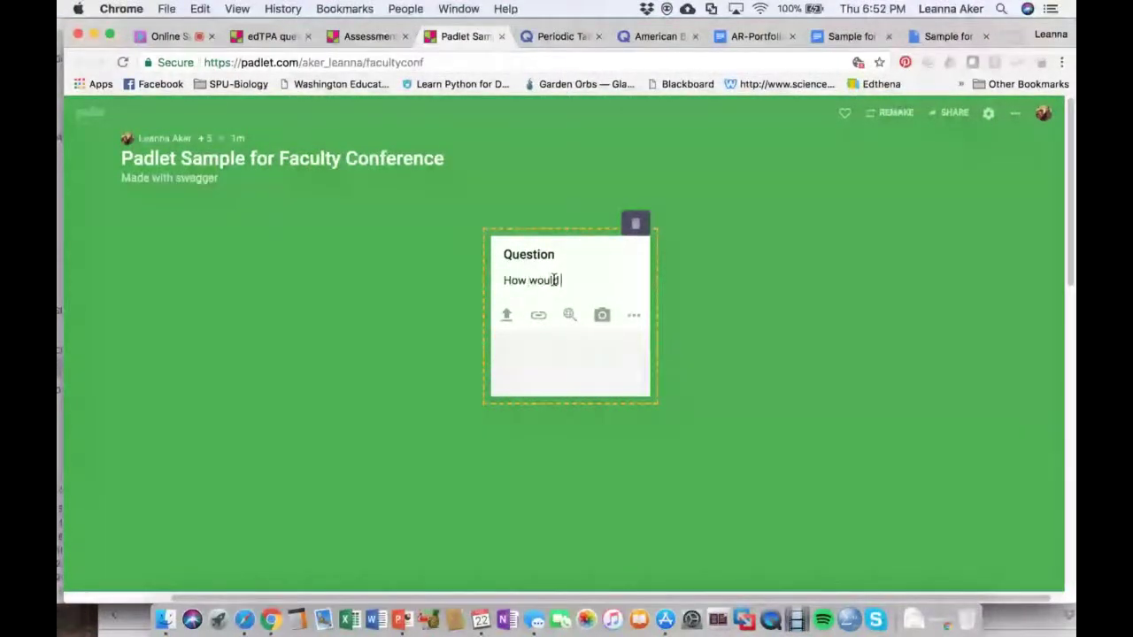
{"action": "type", "text": " I use this"}
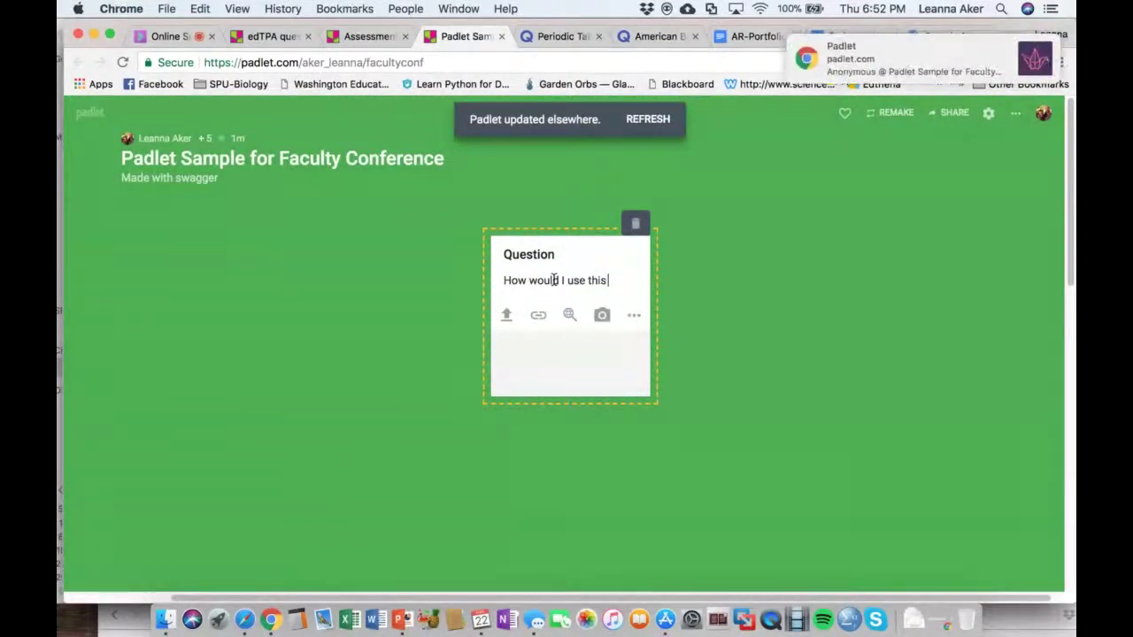
{"action": "type", "text": " in"}
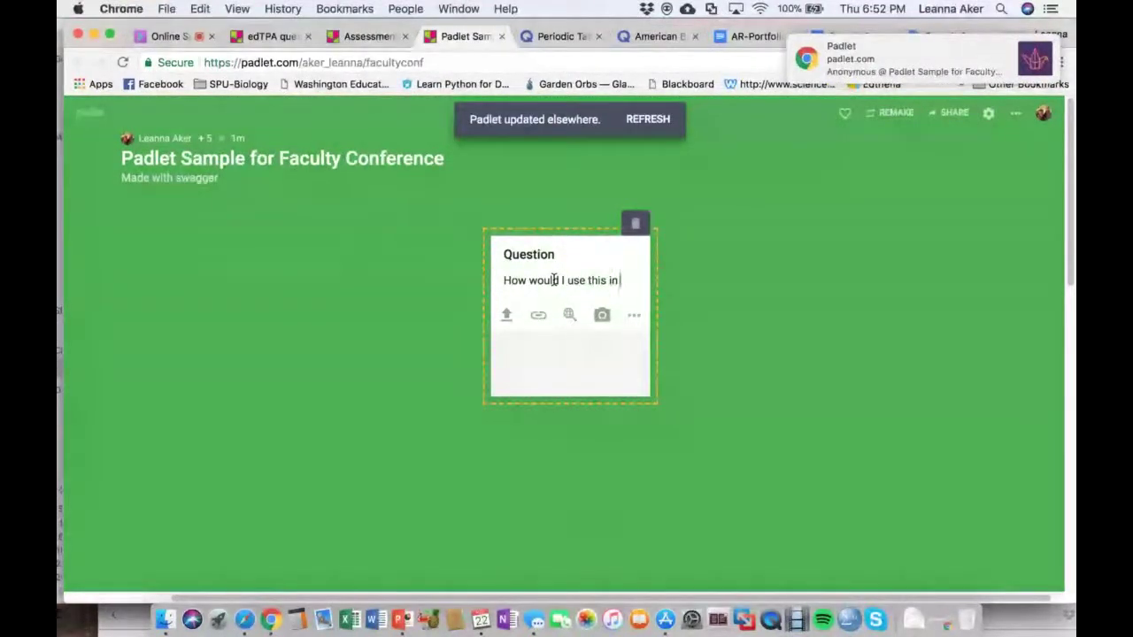
{"action": "type", "text": " an in"}
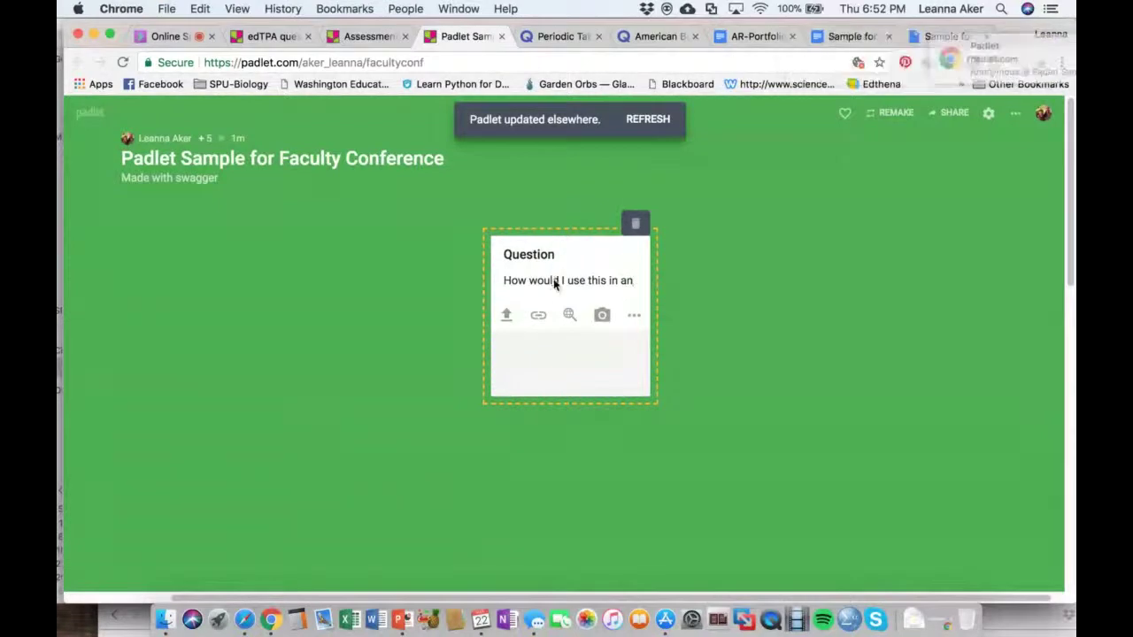
{"action": "type", "text": "-pers"}
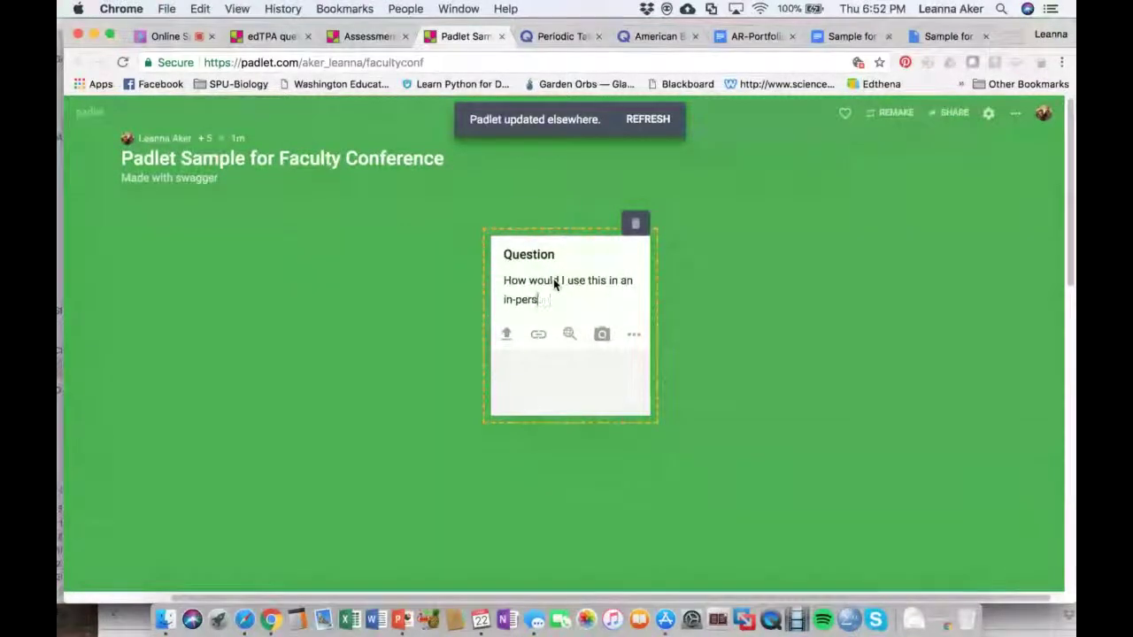
{"action": "type", "text": "on class?"}
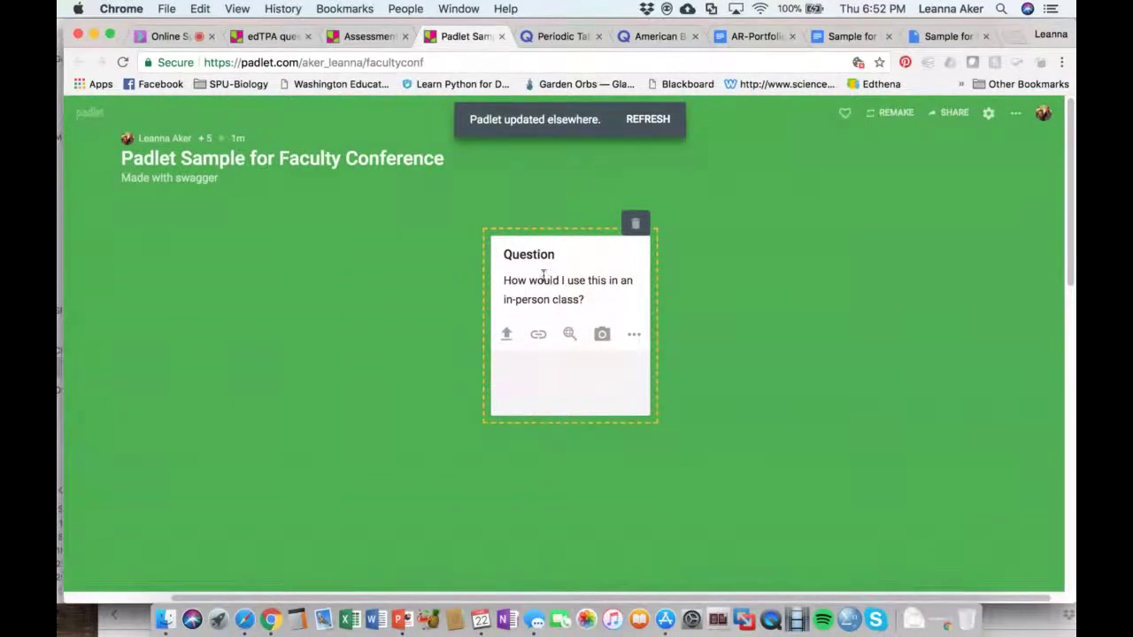
{"action": "left_click", "coordinate": [624, 129]}
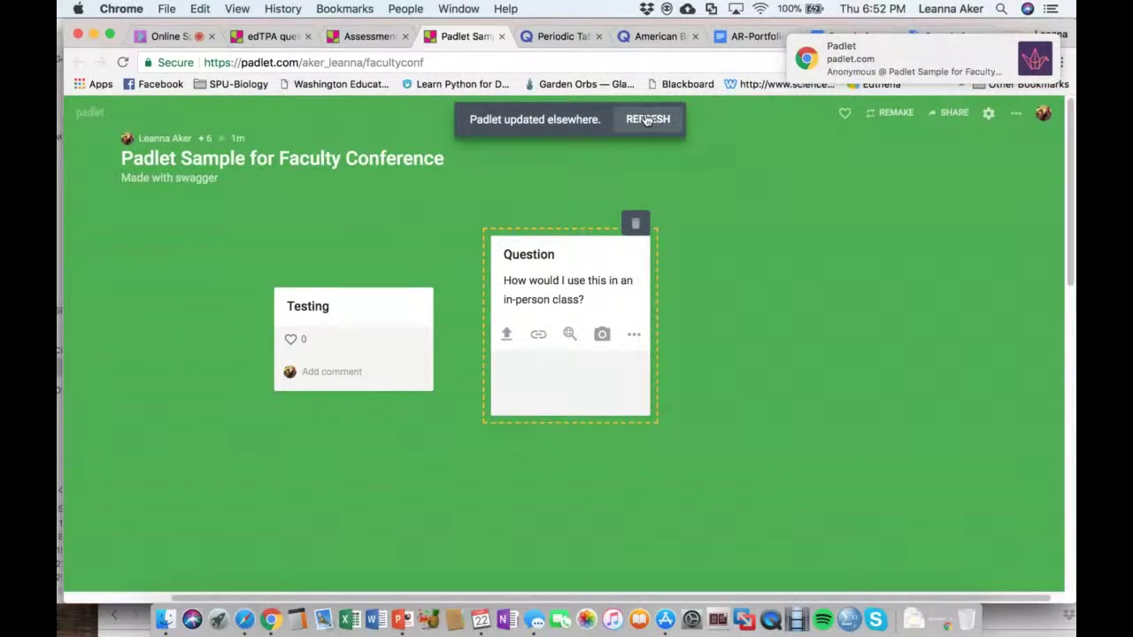
Refresh the board and like the Good ideas and Testing posts
{"action": "left_click", "coordinate": [647, 122]}
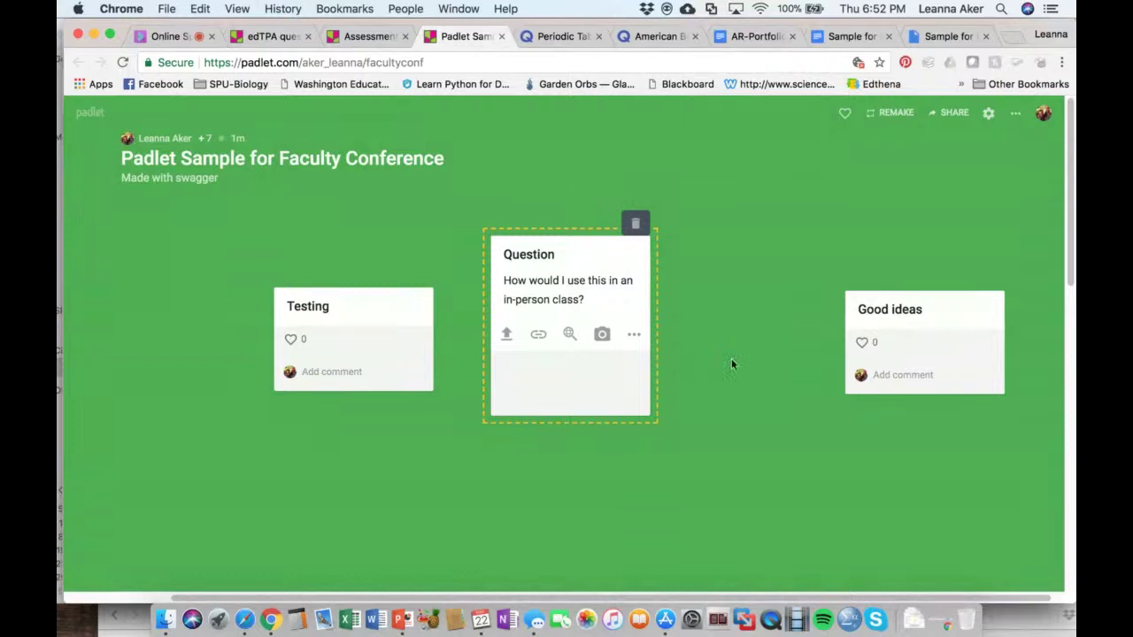
{"action": "left_click", "coordinate": [863, 343]}
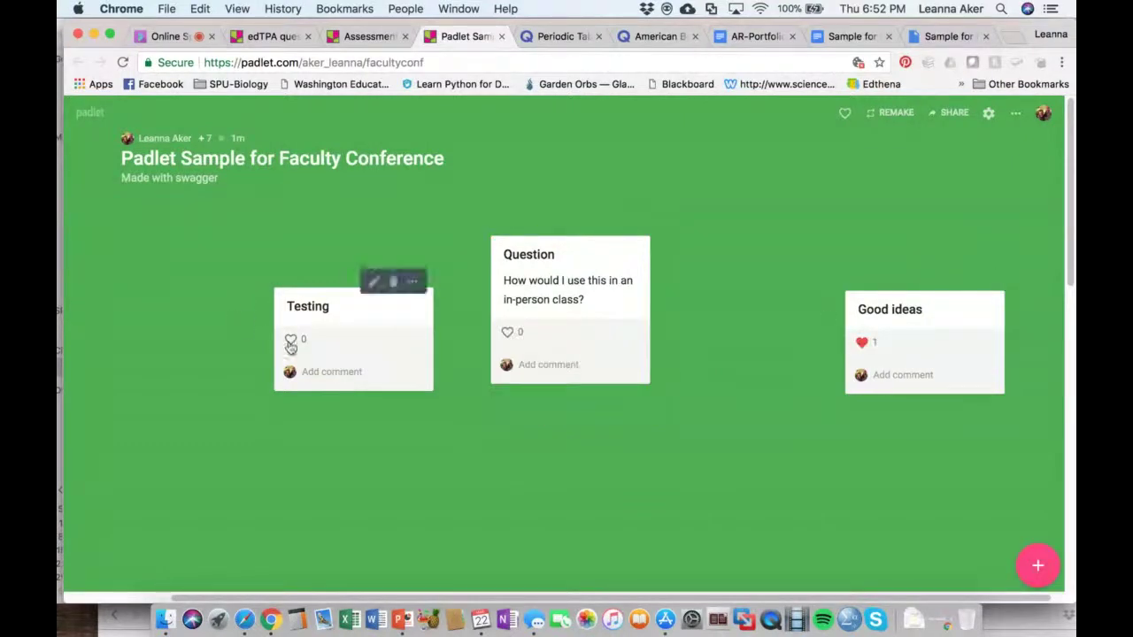
{"action": "left_click", "coordinate": [291, 342]}
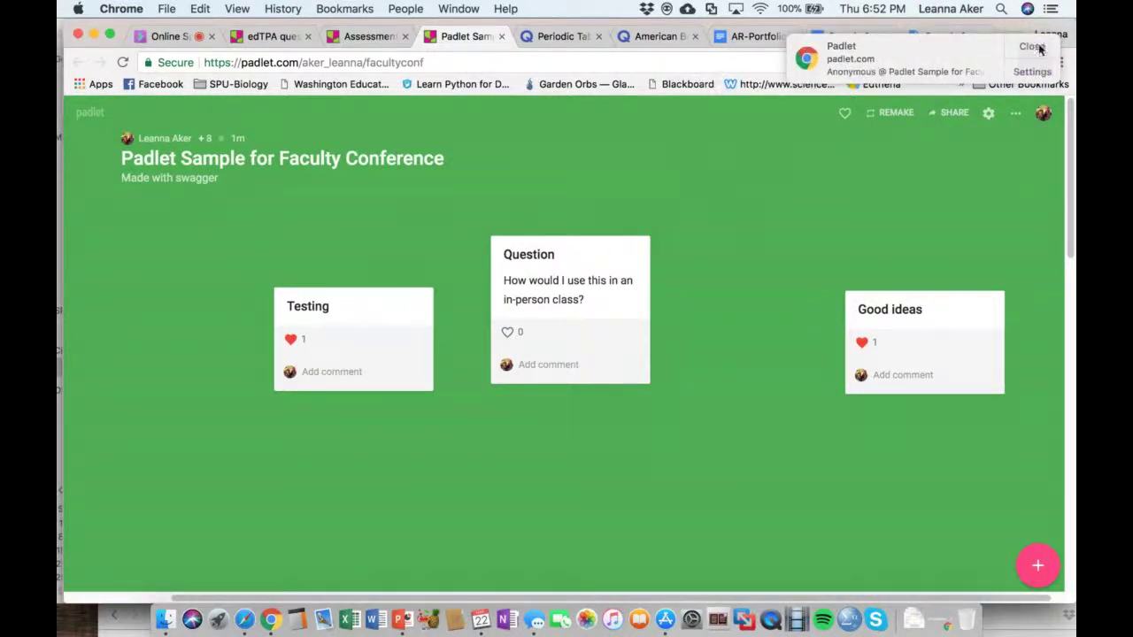
Reload the board and move the Good ideas post below the Question note
{"action": "left_click", "coordinate": [1034, 44]}
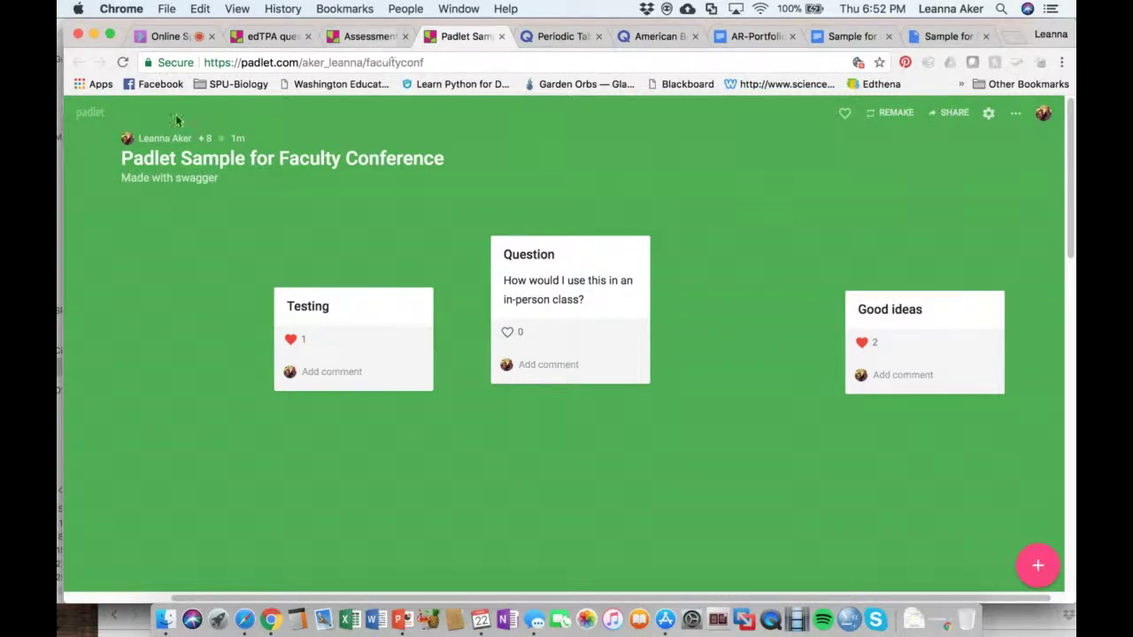
{"action": "left_click", "coordinate": [123, 62]}
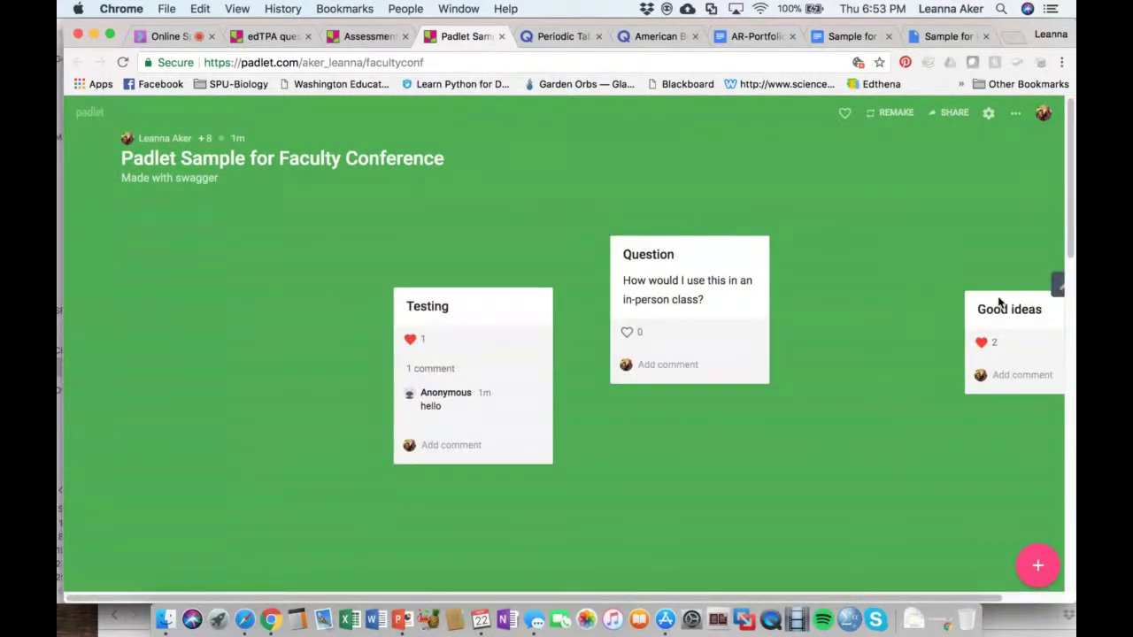
{"action": "left_click_drag", "start_coordinate": [995, 305], "coordinate": [650, 423]}
Move the Testing post to the far left and put Good ideas right beside it
{"action": "left_click_drag", "start_coordinate": [460, 304], "coordinate": [144, 231]}
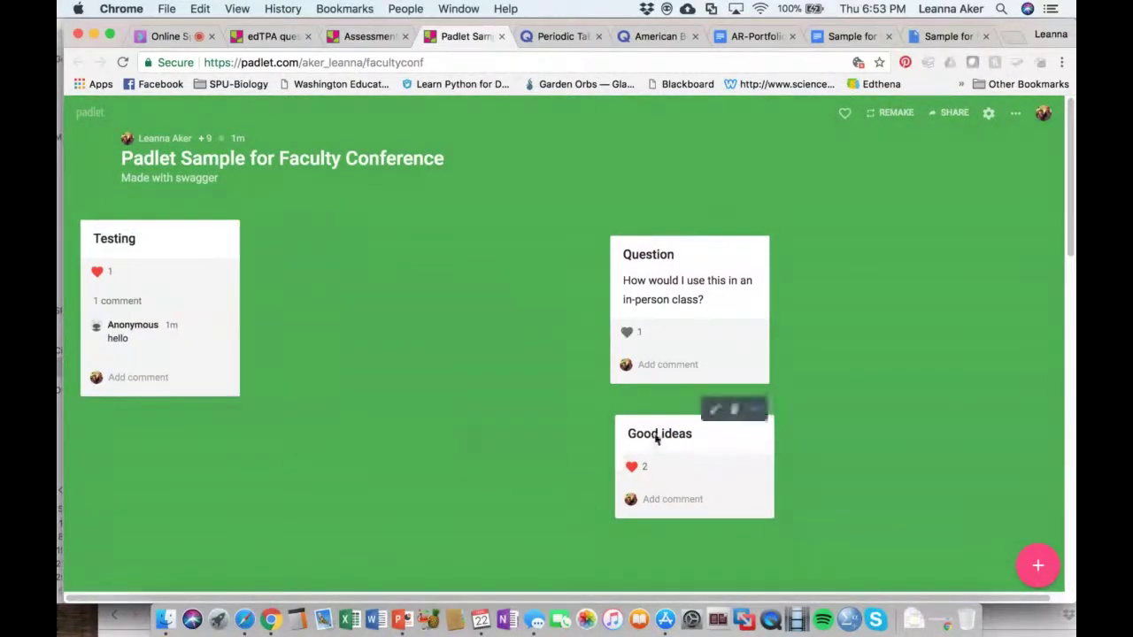
{"action": "left_click_drag", "start_coordinate": [654, 433], "coordinate": [210, 226]}
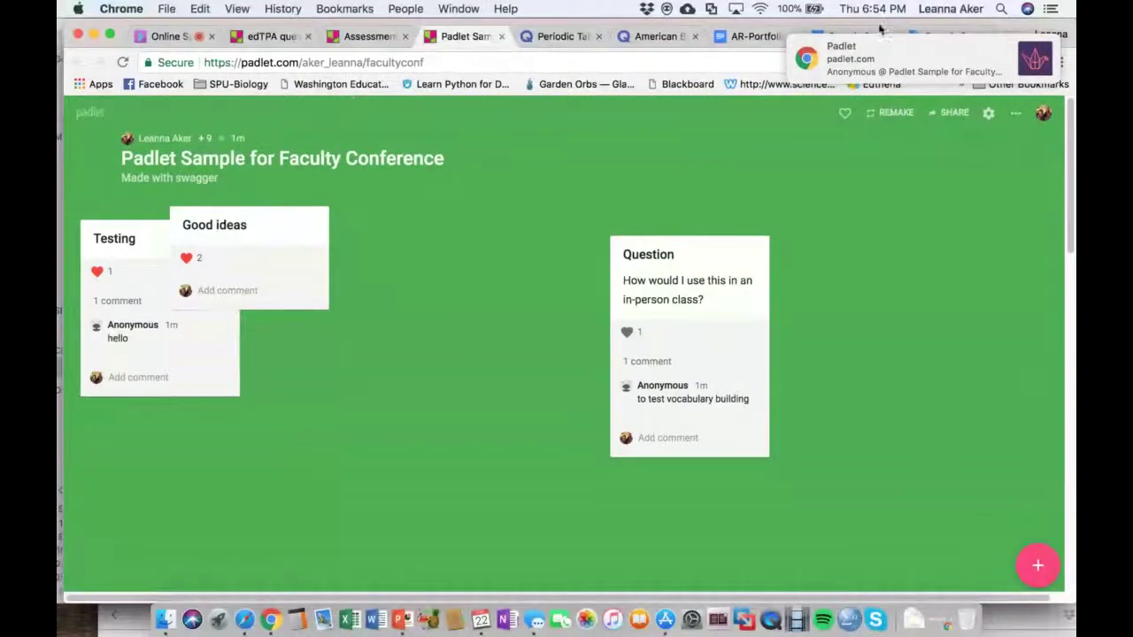
{"action": "left_click", "coordinate": [1032, 43]}
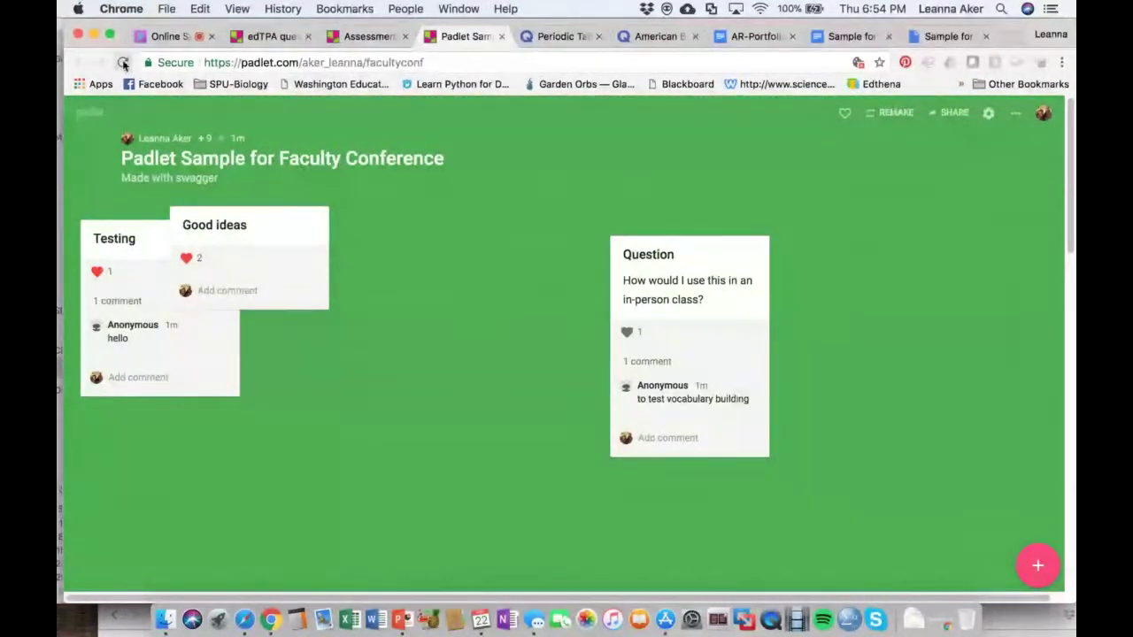
{"action": "left_click", "coordinate": [124, 64]}
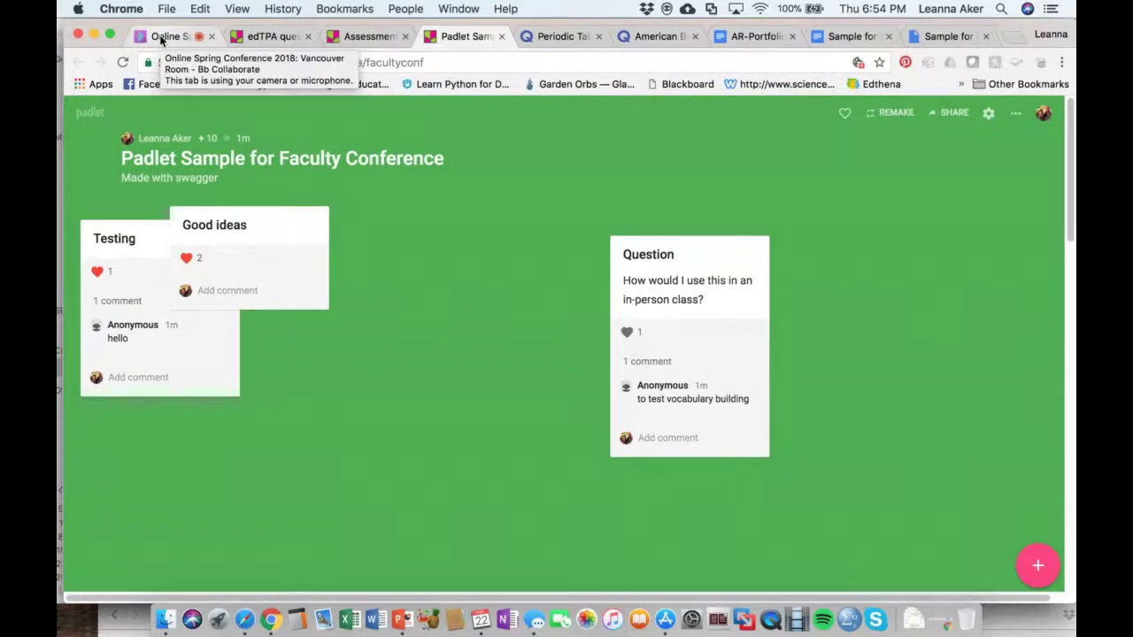
Bring PowerPoint forward, present from the current slide, advance to the Quizlet slide and dismiss the notification
{"action": "left_click", "coordinate": [161, 39]}
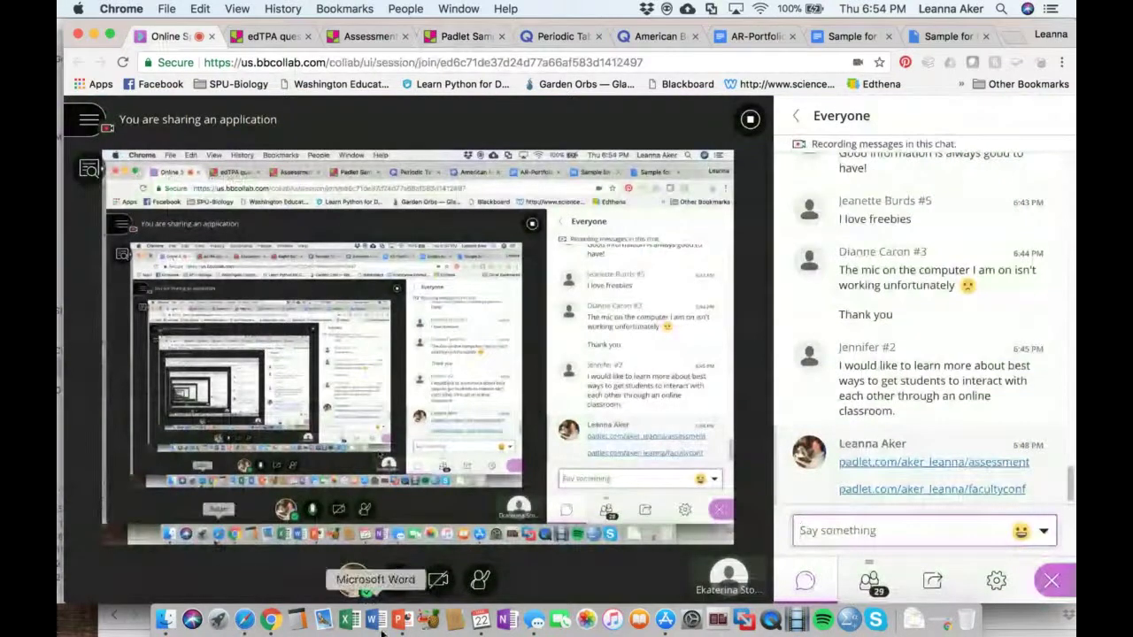
{"action": "left_click", "coordinate": [402, 619]}
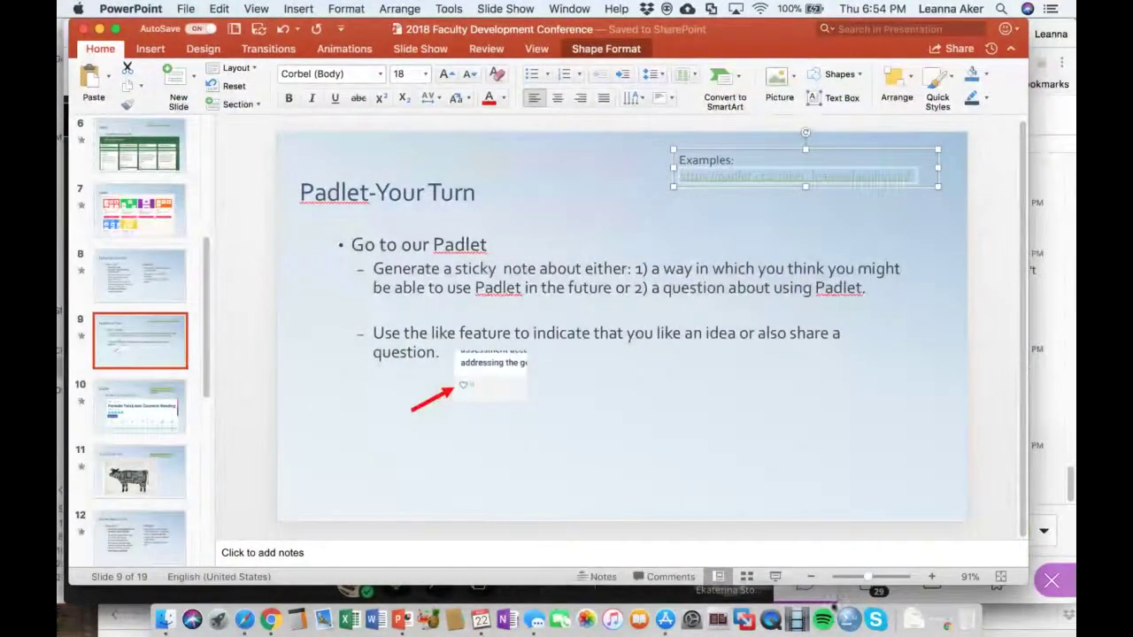
{"action": "left_click", "coordinate": [774, 577]}
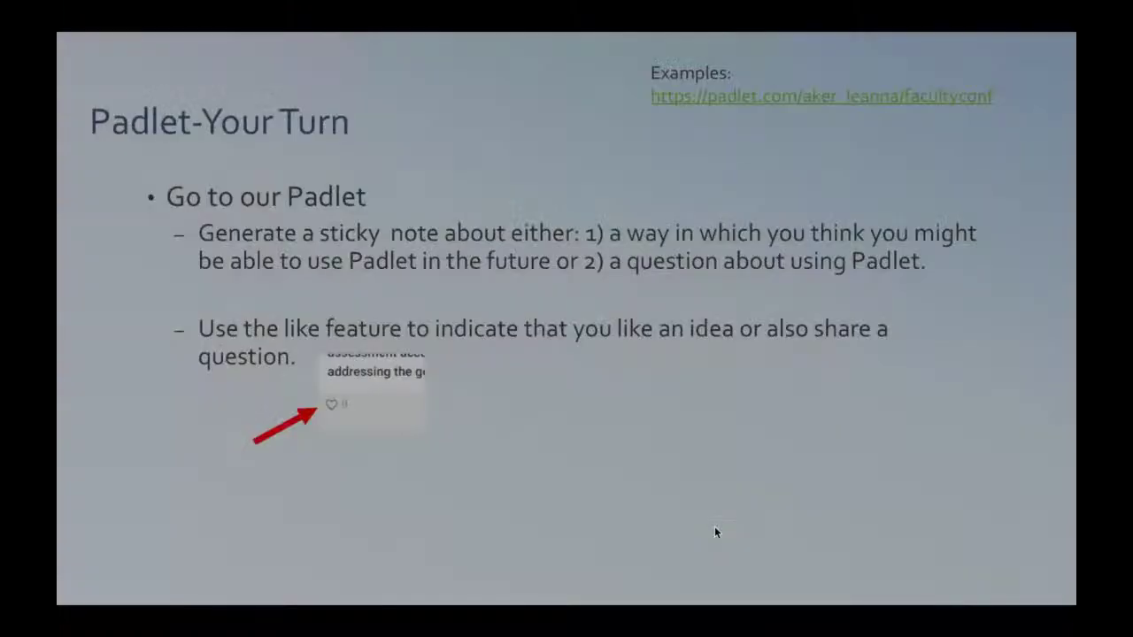
{"action": "key", "text": "Right"}
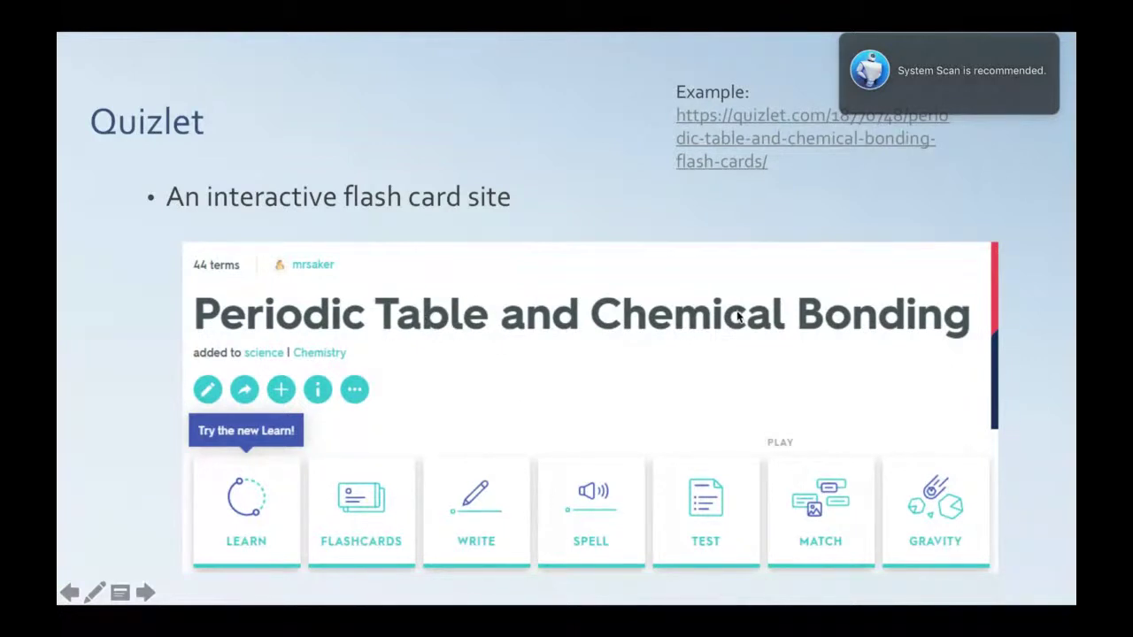
{"action": "left_click", "coordinate": [852, 44]}
{"action": "mouse_move", "coordinate": [171, 607]}
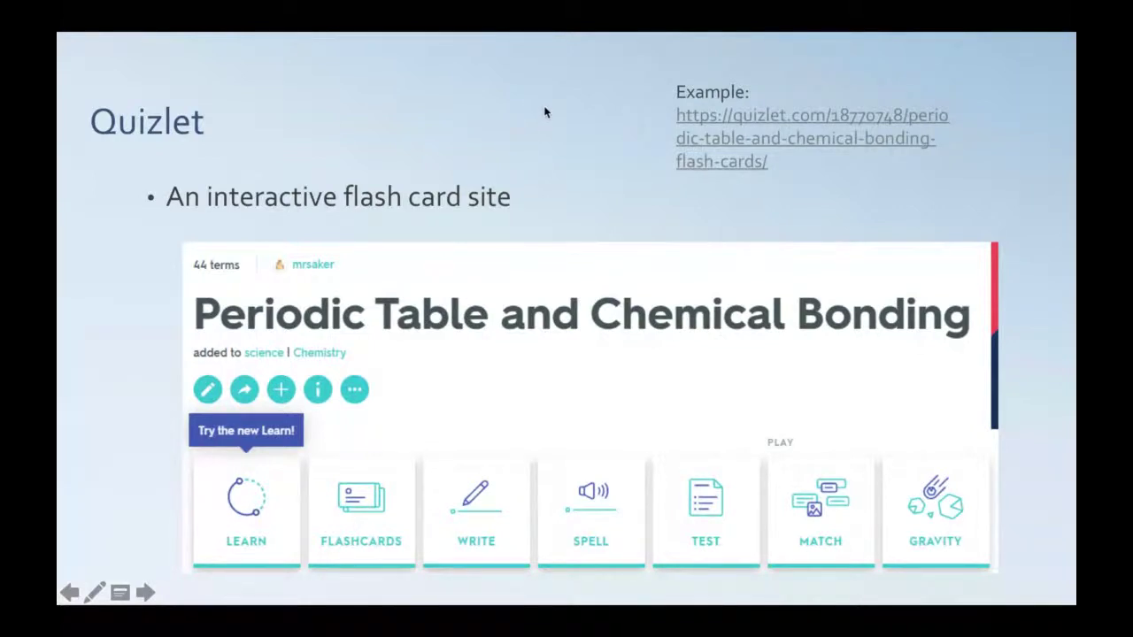
Copy the Quizlet flashcard link from the slide's Example text and send it in the Everyone chat
{"action": "key", "text": "Escape"}
{"action": "left_click", "coordinate": [748, 203]}
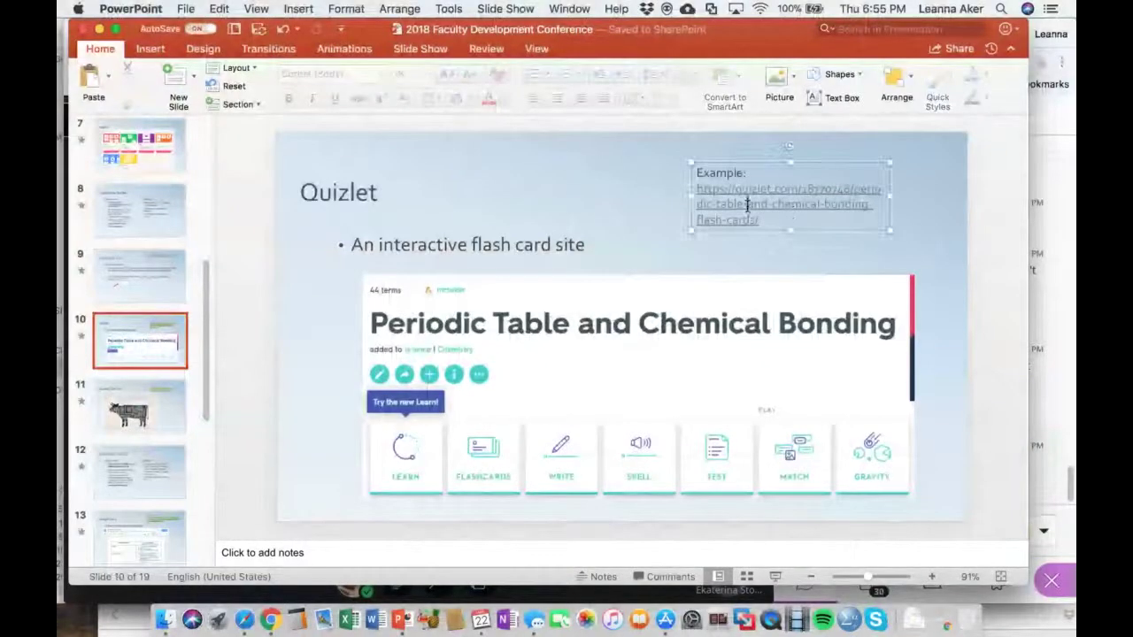
{"action": "triple_click", "coordinate": [757, 220]}
{"action": "key", "text": "super+c"}
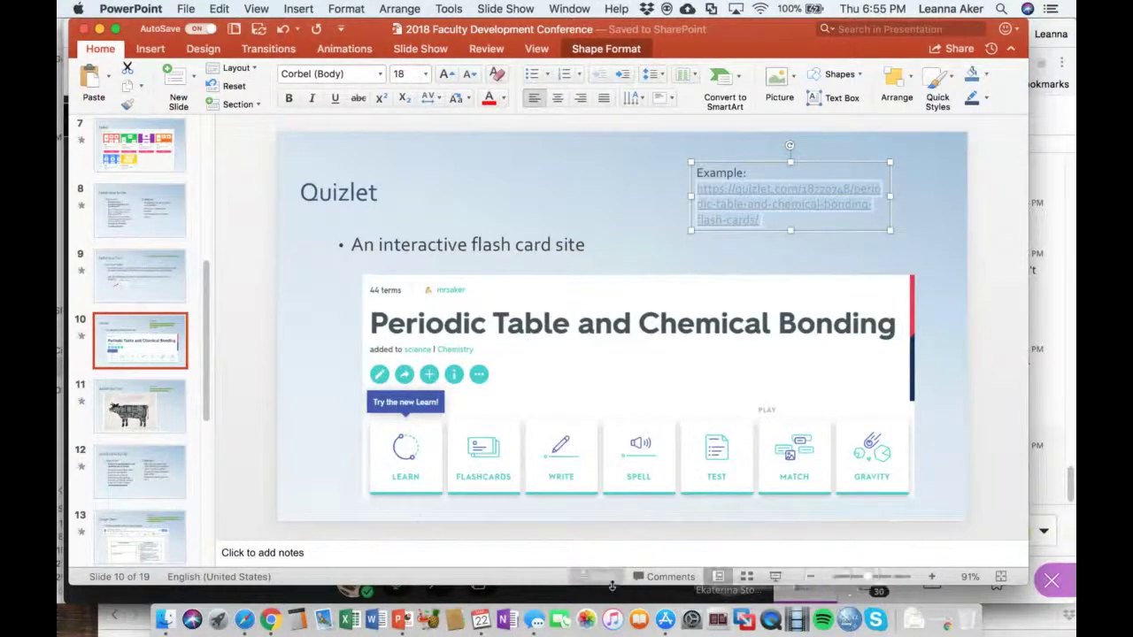
{"action": "left_click", "coordinate": [271, 620]}
{"action": "left_click", "coordinate": [895, 529]}
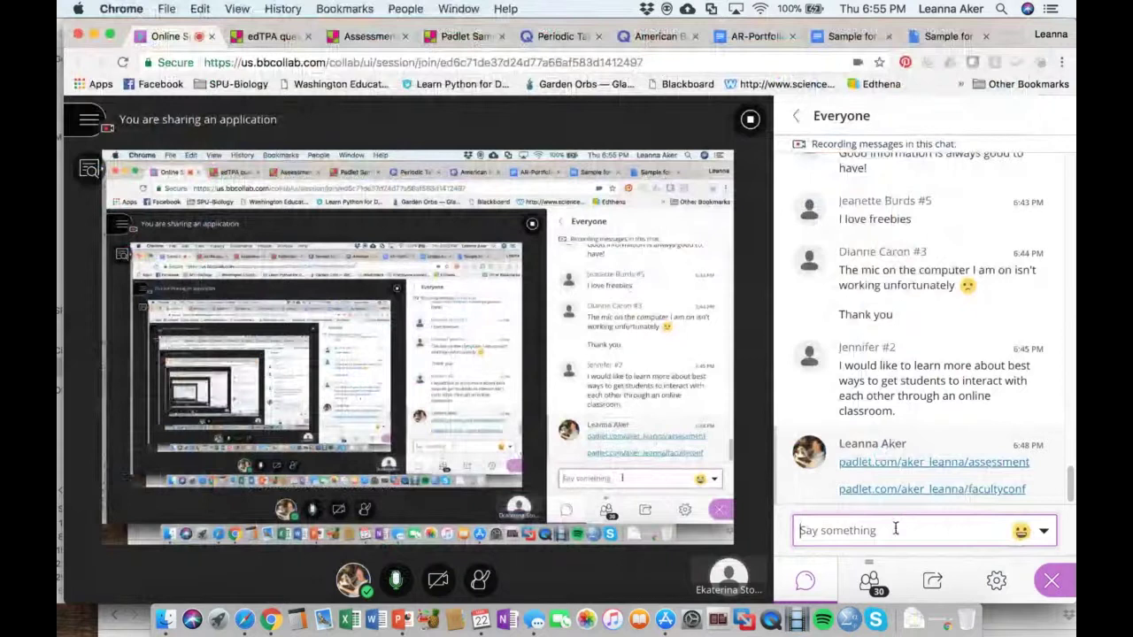
{"action": "key", "text": "super+v"}
{"action": "key", "text": "Return"}
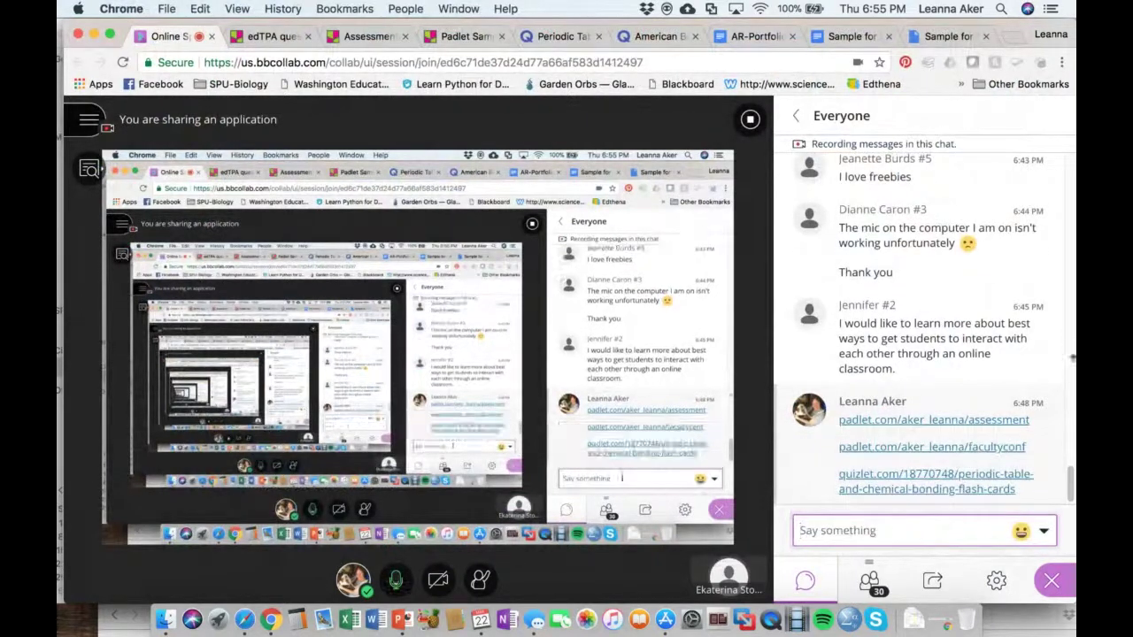
Open the Periodic Table set in Flashcards, flip a card twice, advance one card, then go back
{"action": "left_click", "coordinate": [555, 38]}
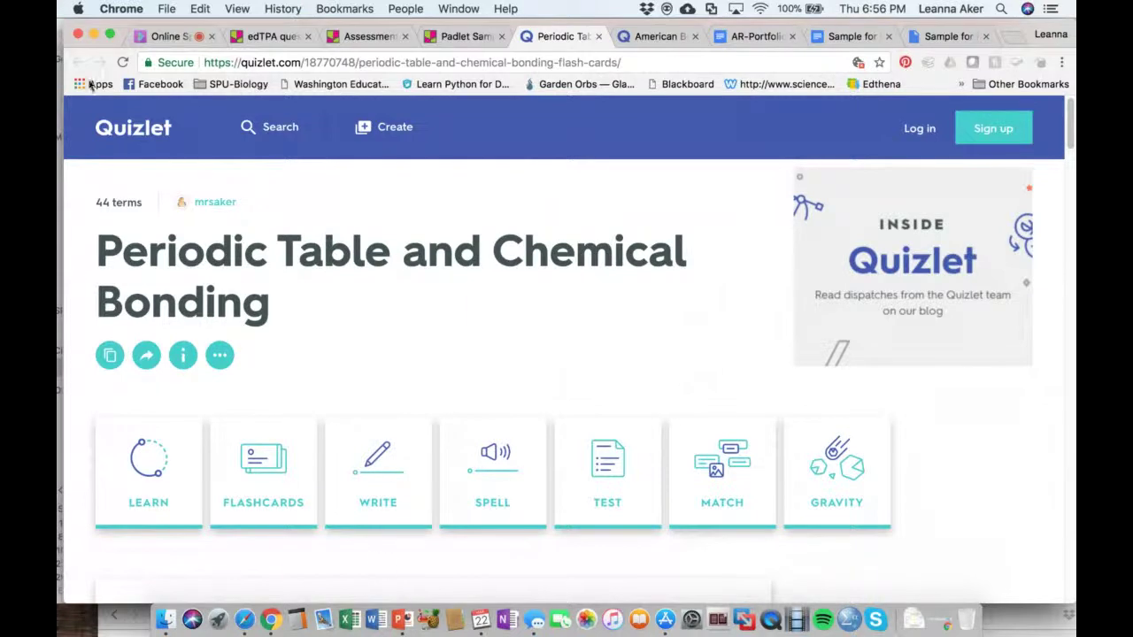
{"action": "left_click", "coordinate": [246, 453]}
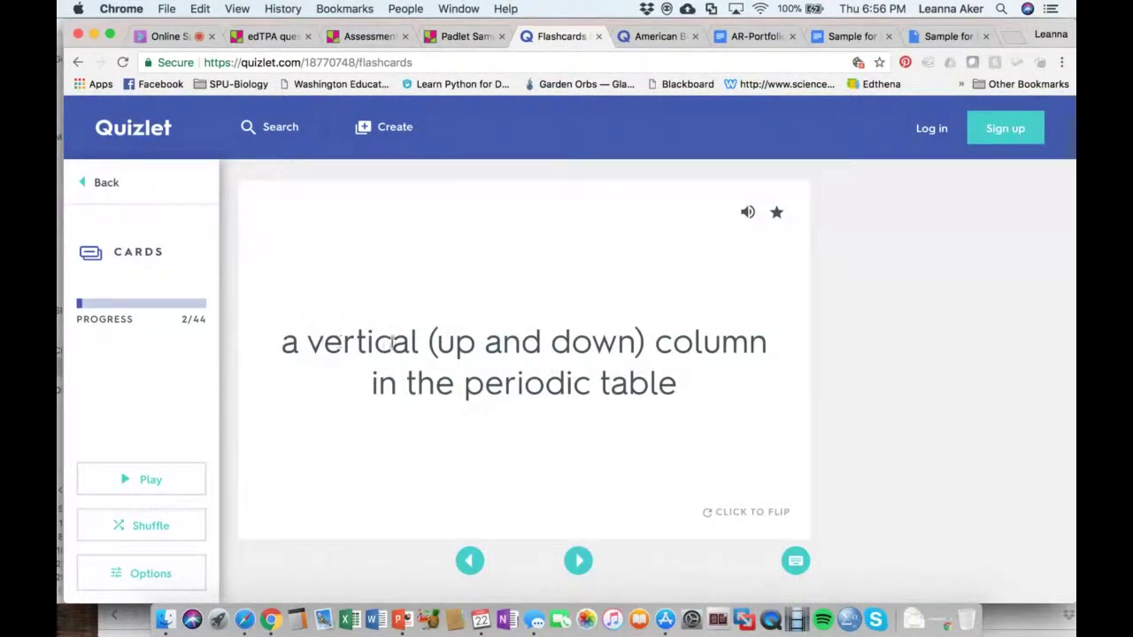
{"action": "left_click", "coordinate": [634, 439]}
{"action": "left_click", "coordinate": [634, 439]}
{"action": "left_click", "coordinate": [577, 560]}
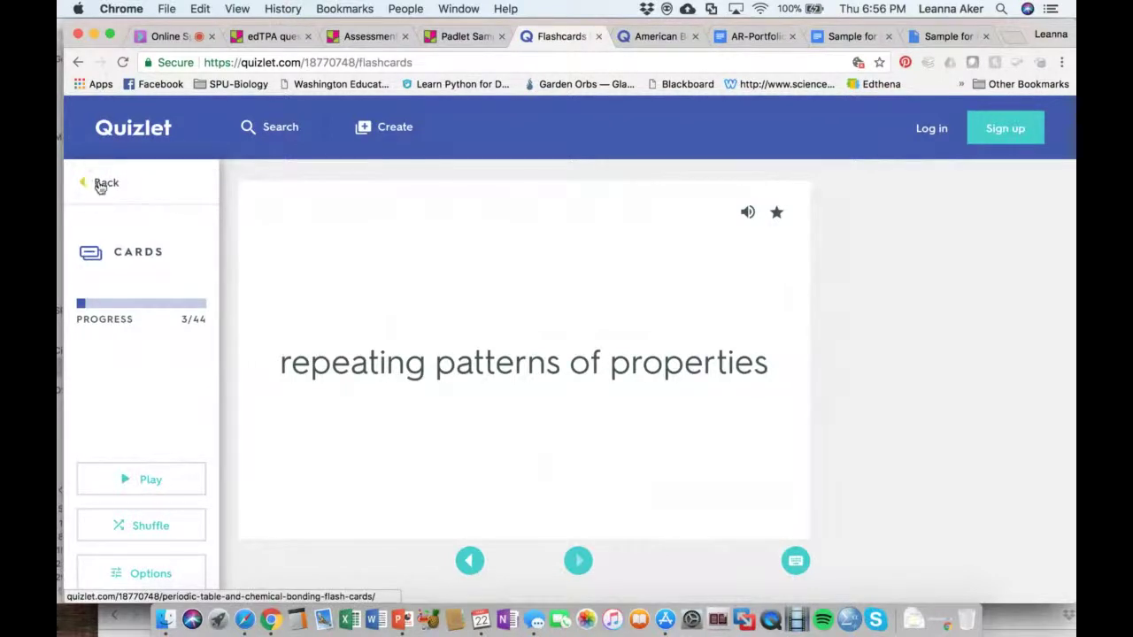
{"action": "left_click", "coordinate": [97, 183]}
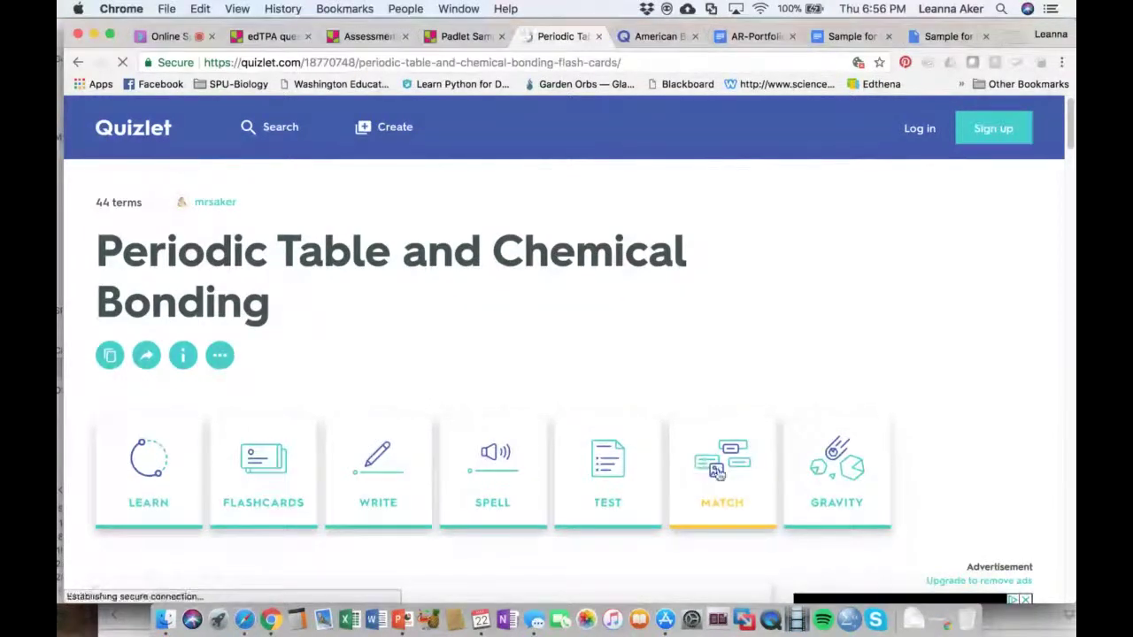
Play a brief Match round, pairing valence shell and trying transition metals, then go back to the set
{"action": "left_click", "coordinate": [717, 469]}
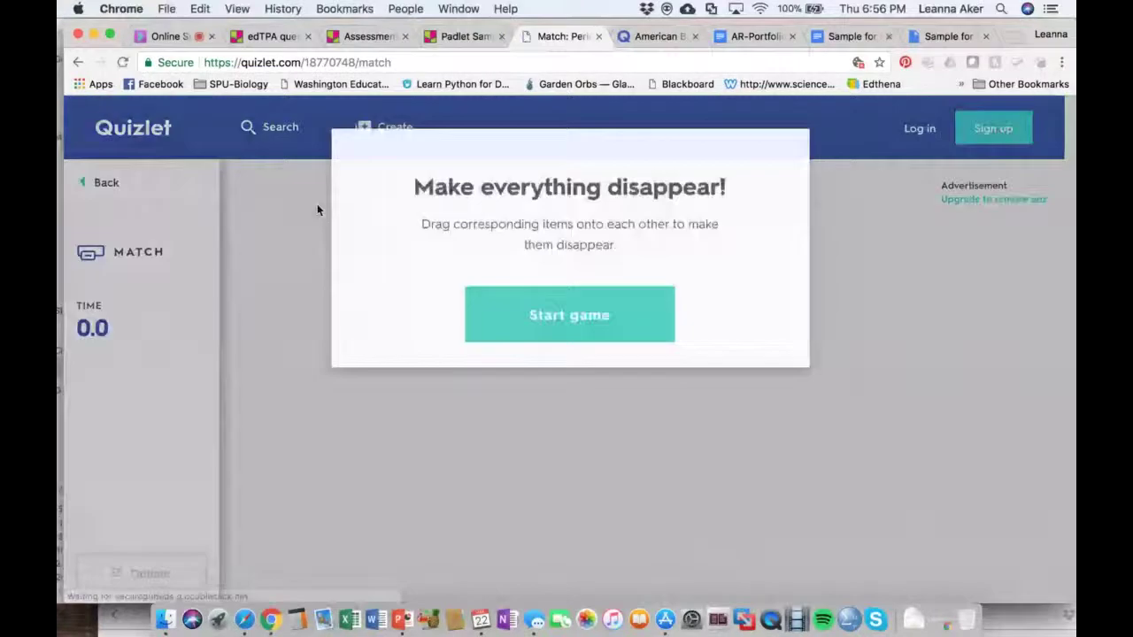
{"action": "left_click", "coordinate": [571, 322]}
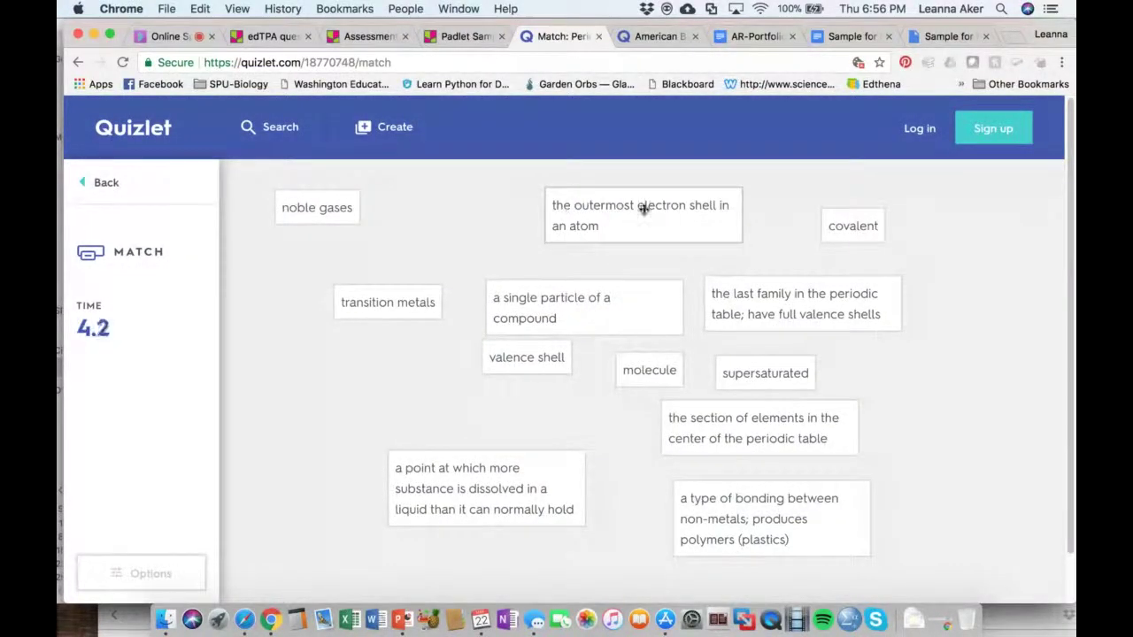
{"action": "left_click_drag", "start_coordinate": [545, 357], "coordinate": [616, 221]}
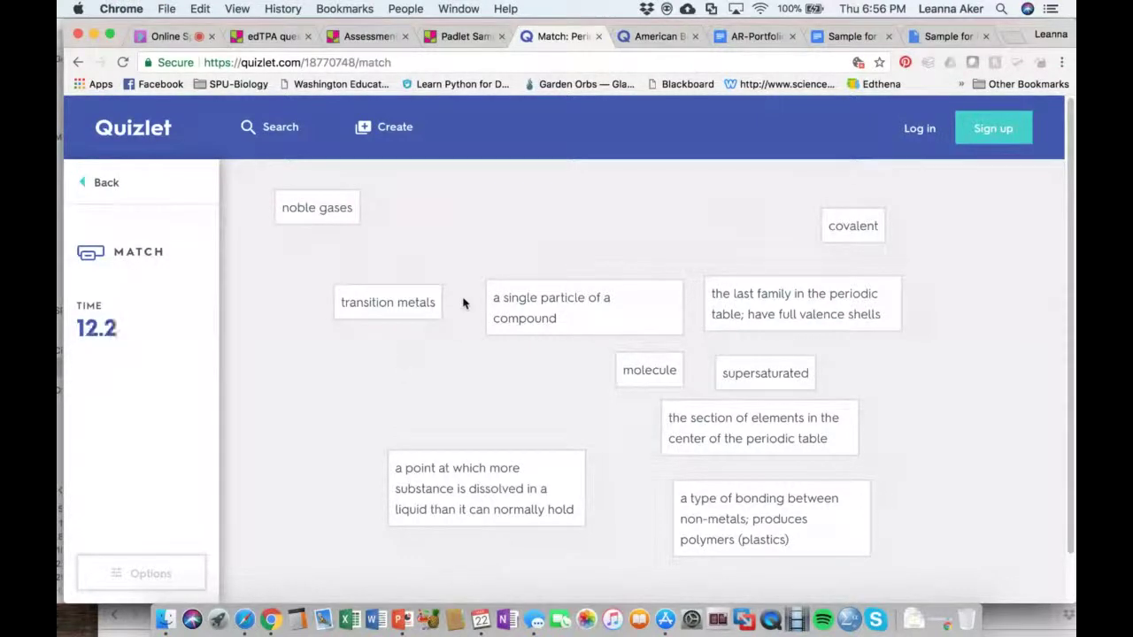
{"action": "left_click_drag", "start_coordinate": [413, 301], "coordinate": [569, 319]}
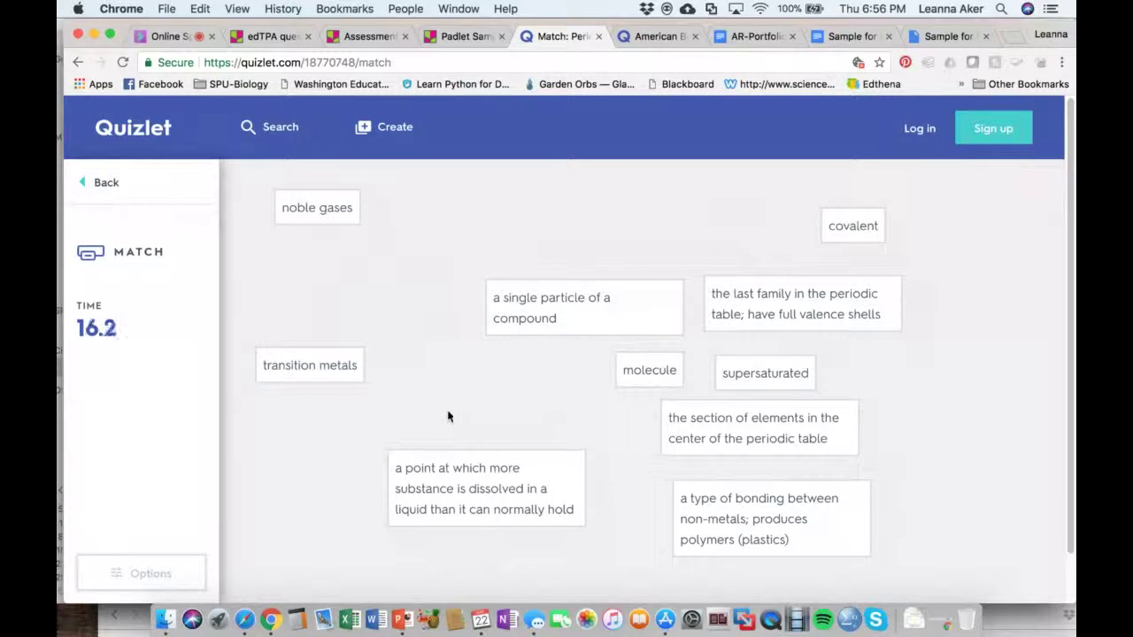
{"action": "left_click", "coordinate": [96, 182]}
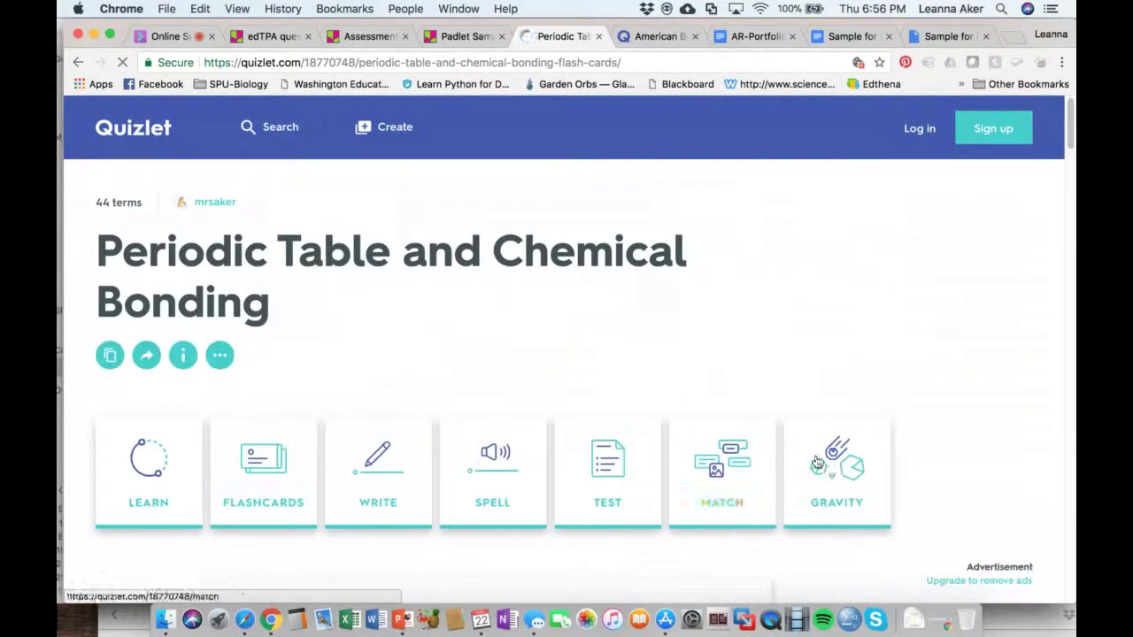
Start a Gravity game for the periodic table set, accepting the default options
{"action": "left_click", "coordinate": [832, 476]}
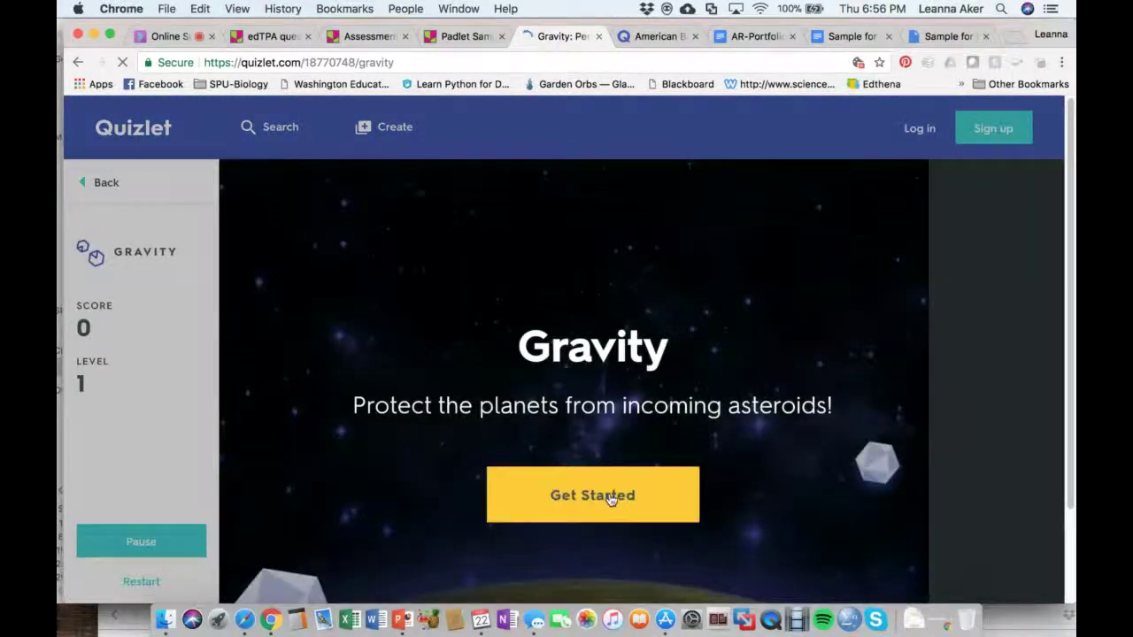
{"action": "left_click", "coordinate": [607, 494]}
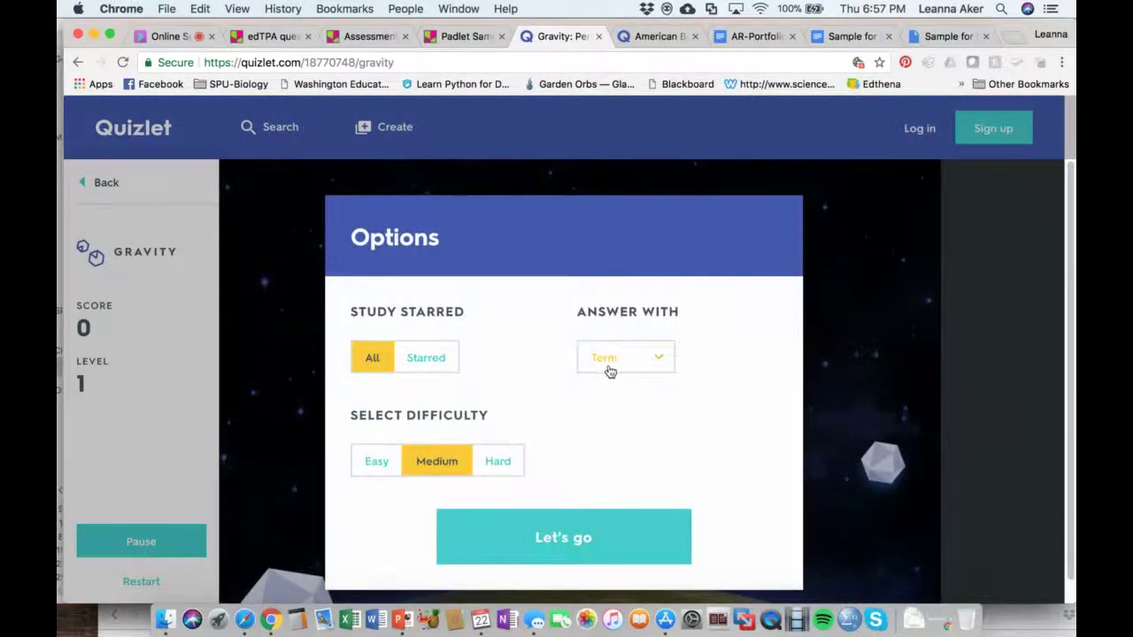
{"action": "left_click", "coordinate": [561, 538]}
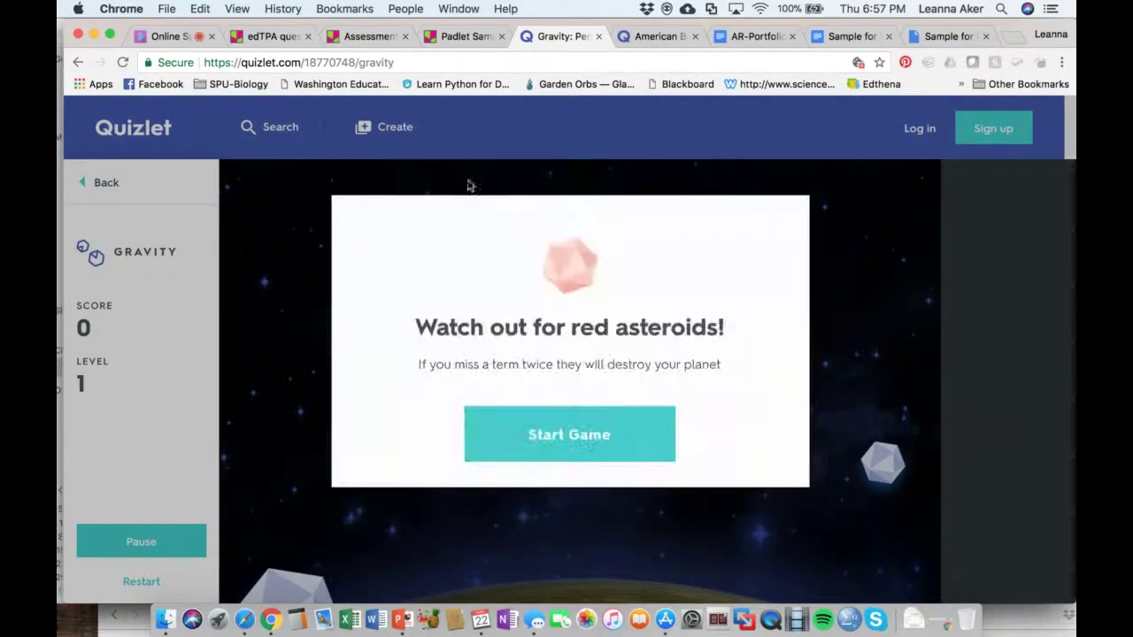
{"action": "left_click", "coordinate": [554, 450]}
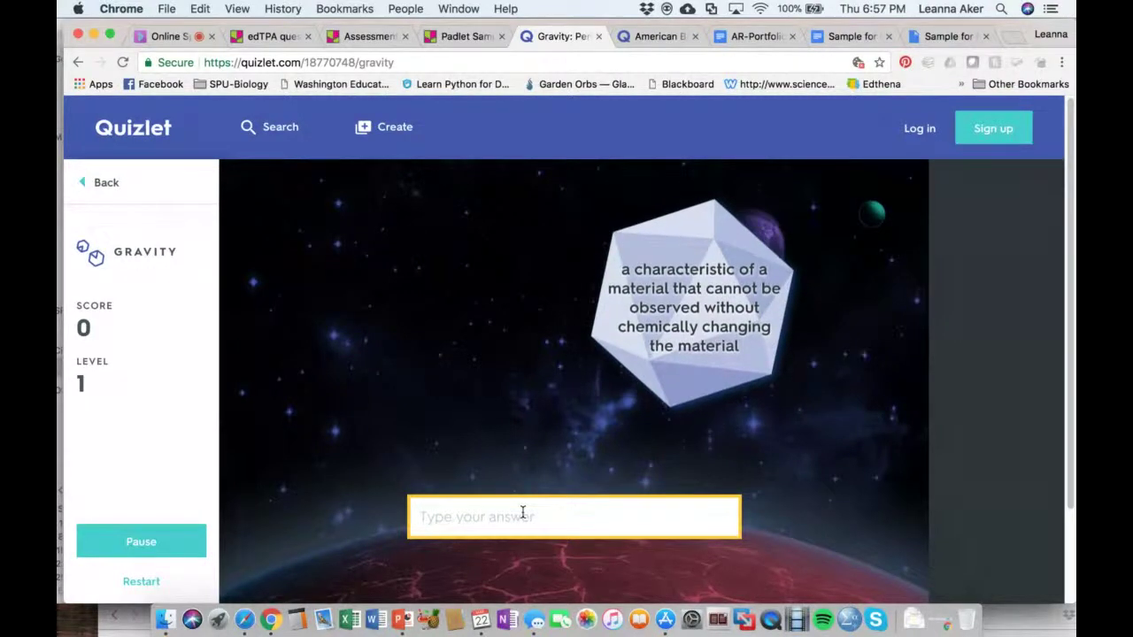
Answer the falling asteroids with 'chemical property' and 'neutron'
{"action": "type", "text": "chemical propt"}
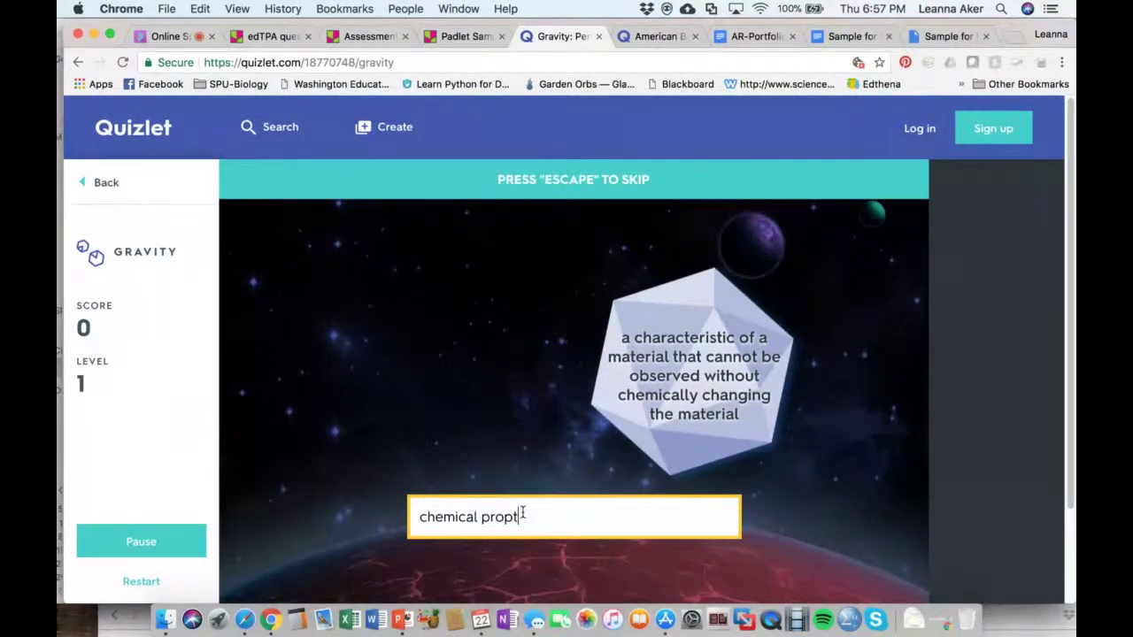
{"action": "key", "text": "BackSpace"}
{"action": "type", "text": "erty"}
{"action": "key", "text": "Return"}
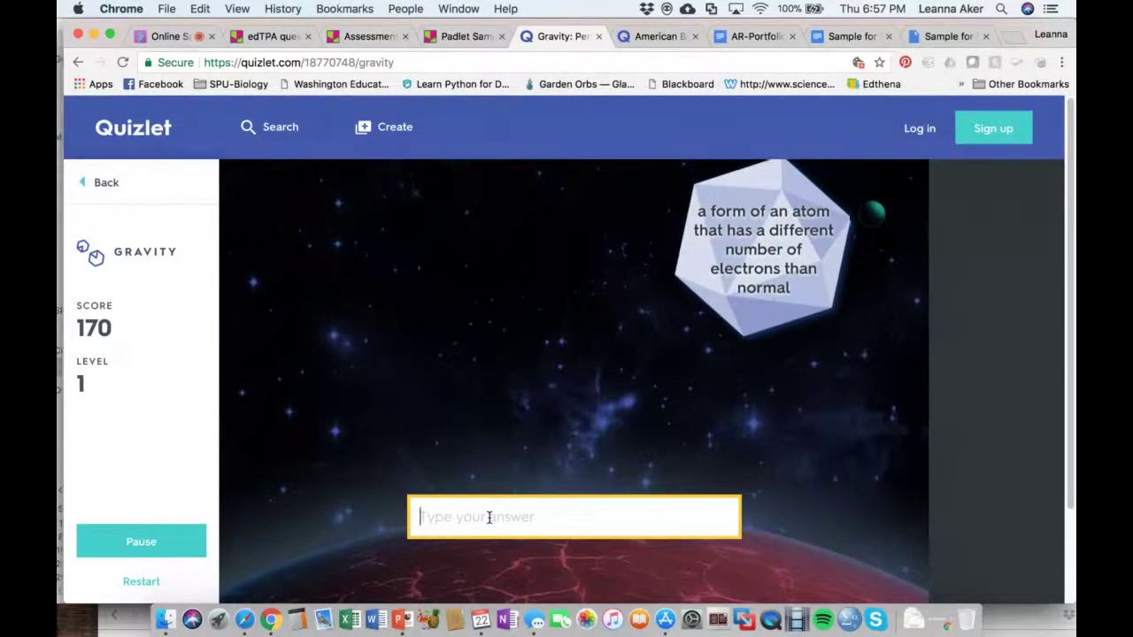
{"action": "type", "text": "neutron"}
{"action": "key", "text": "Return"}
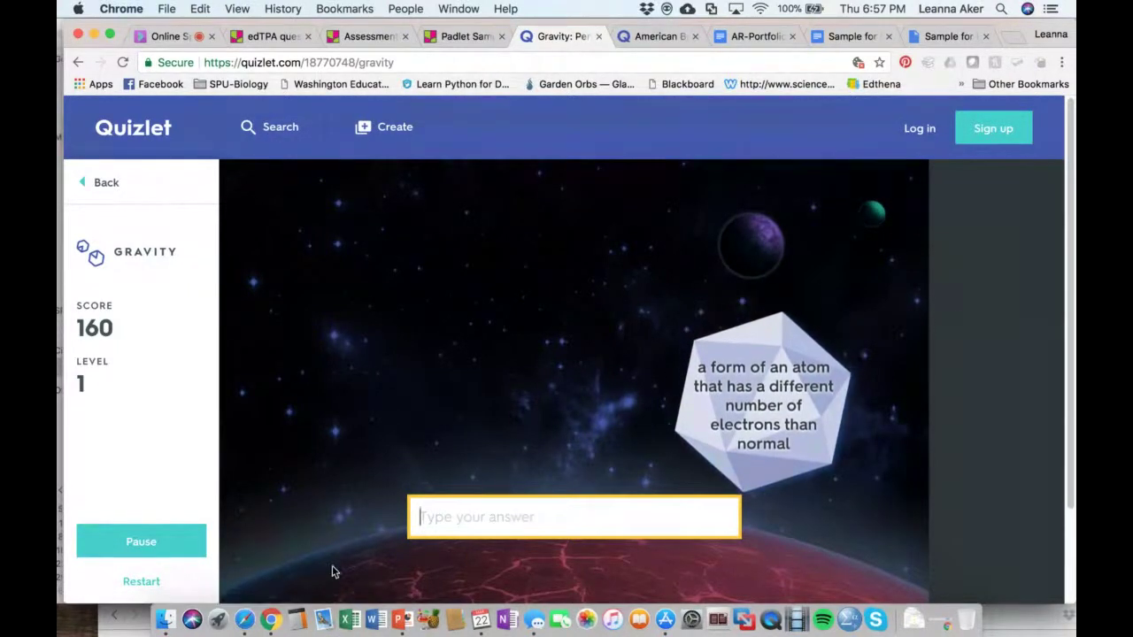
Go to the Quizlet-Your Turn slide, exit the show, and select the American beef cuts example link
{"action": "left_click", "coordinate": [404, 624]}
{"action": "left_click", "coordinate": [149, 414]}
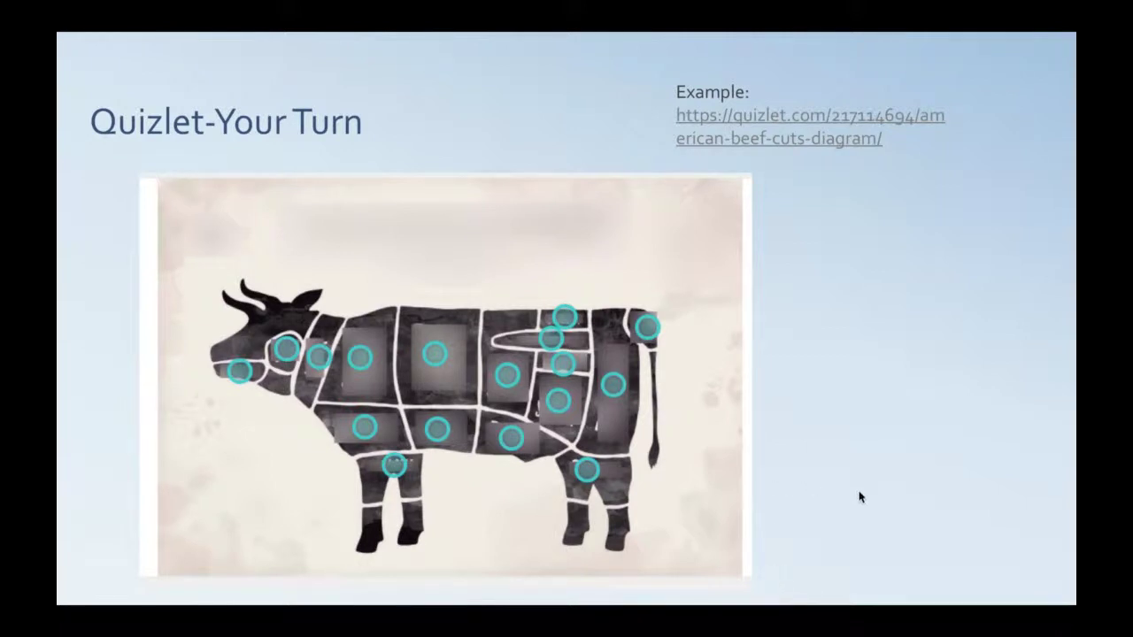
{"action": "key", "text": "Escape"}
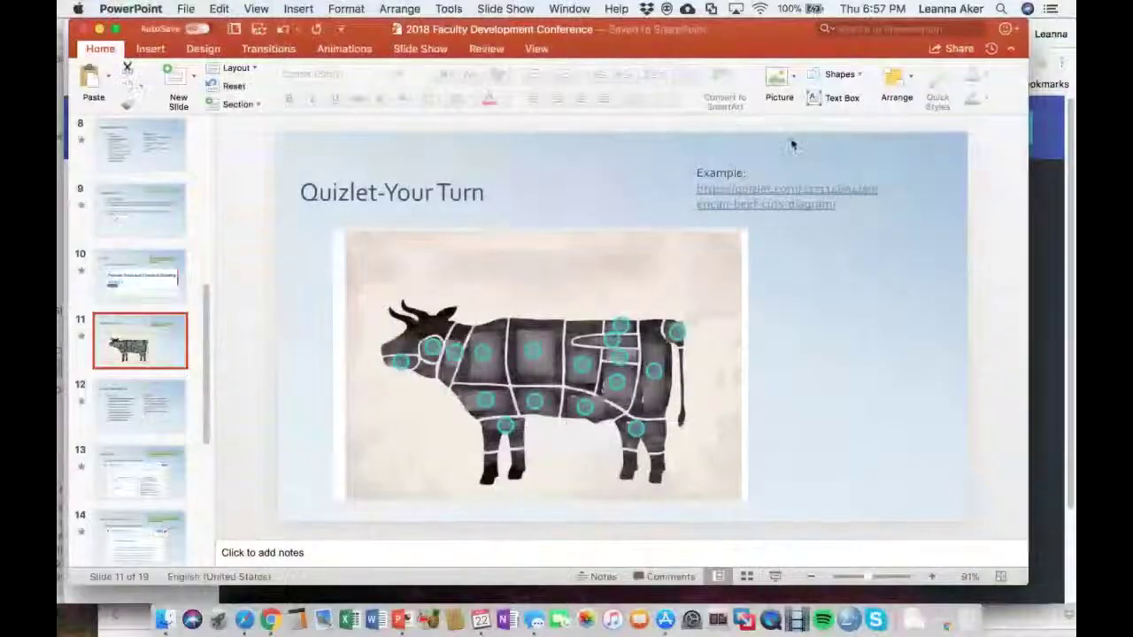
{"action": "left_click_drag", "start_coordinate": [812, 203], "coordinate": [698, 189]}
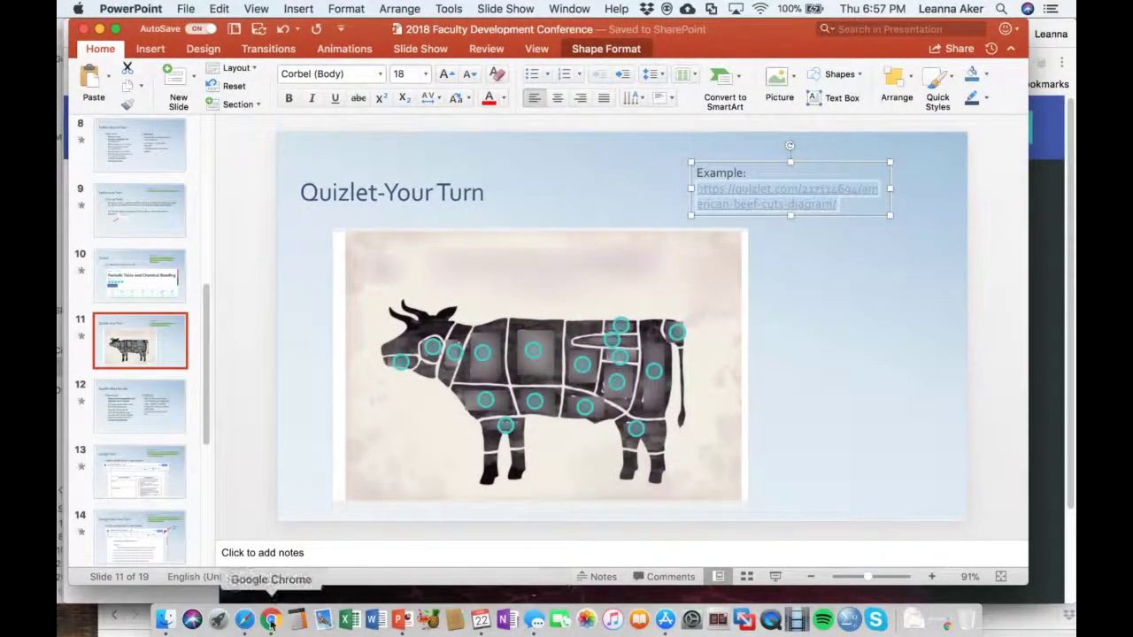
Post the beef cuts link in the Collaborate chat, then return to PowerPoint
{"action": "left_click", "coordinate": [270, 619]}
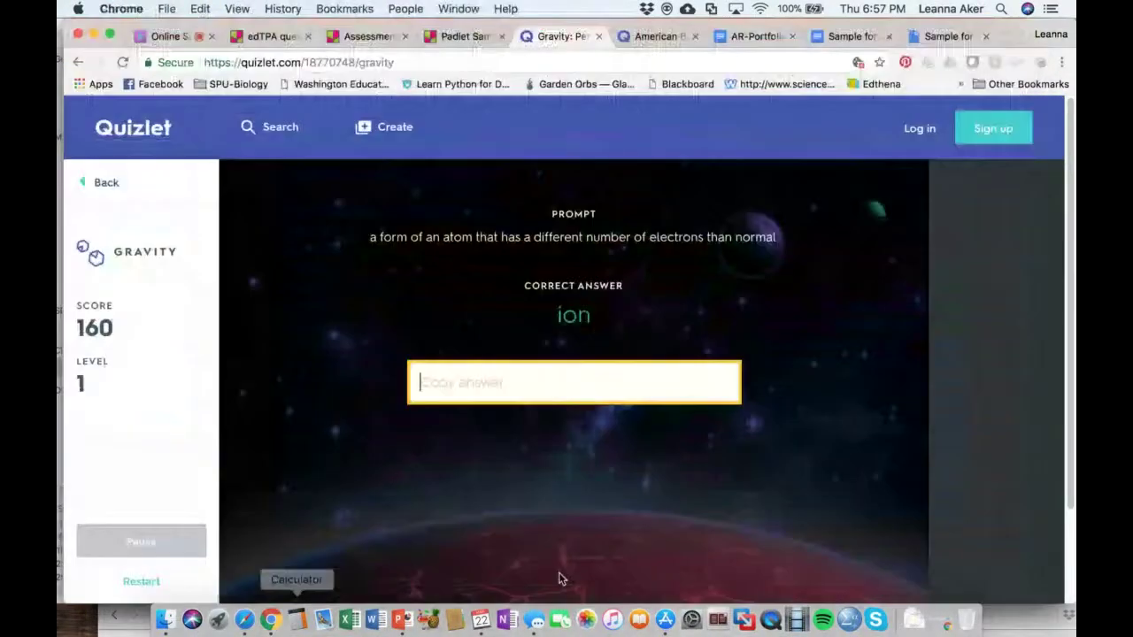
{"action": "left_click", "coordinate": [161, 36]}
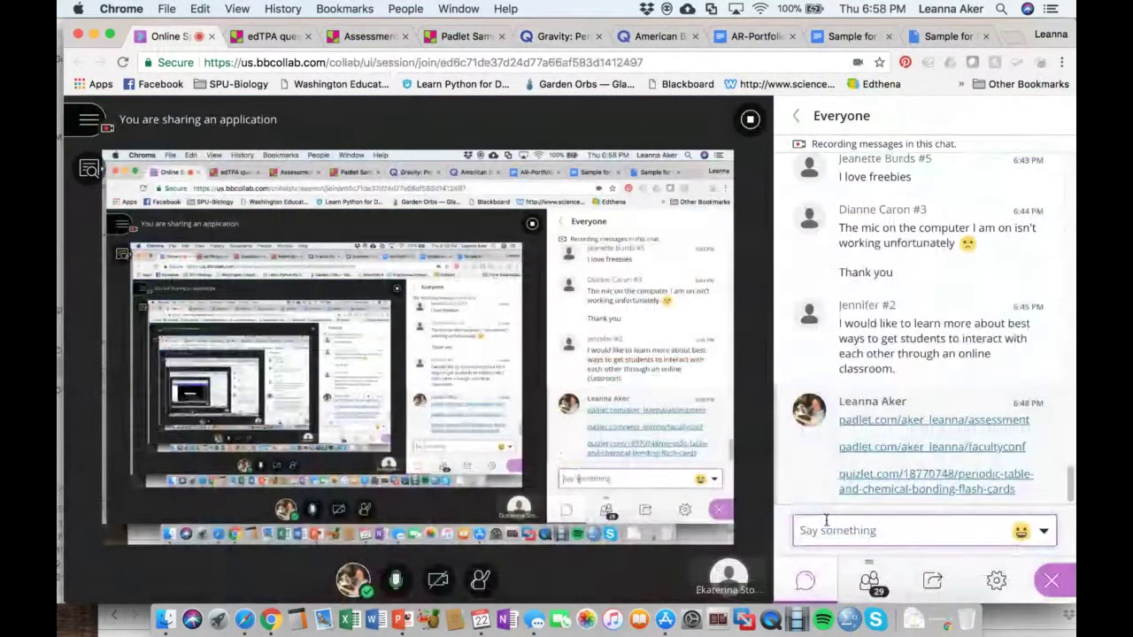
{"action": "left_click", "coordinate": [826, 522]}
{"action": "type", "text": "https://quizlet.com/217114694/american-beef-cuts-diagram/"}
{"action": "key", "text": "Return"}
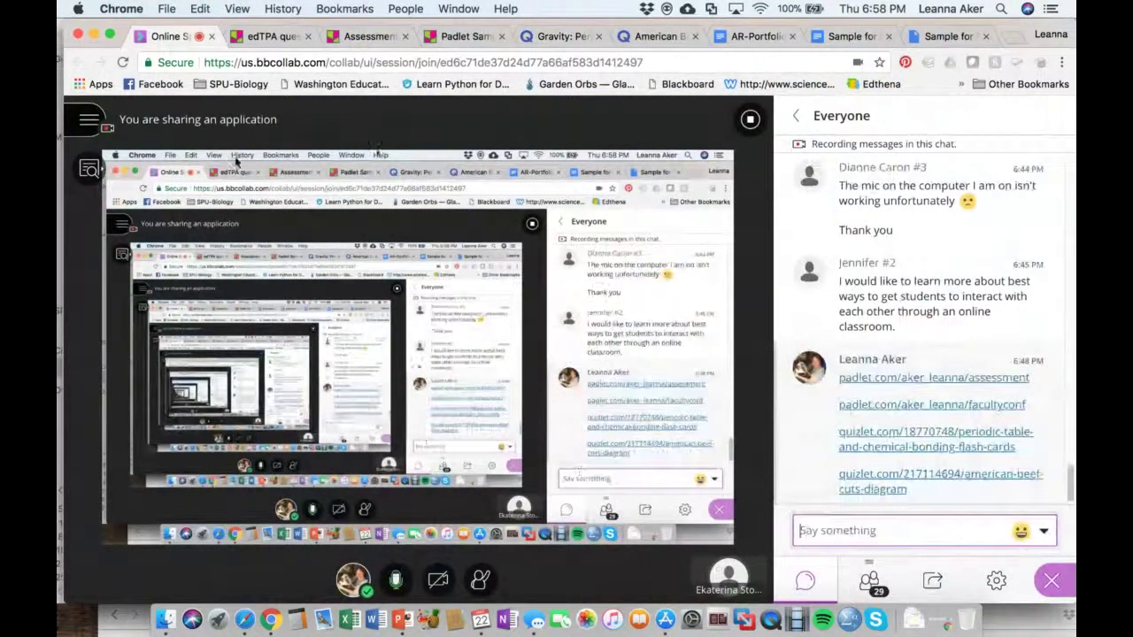
{"action": "left_click", "coordinate": [400, 620]}
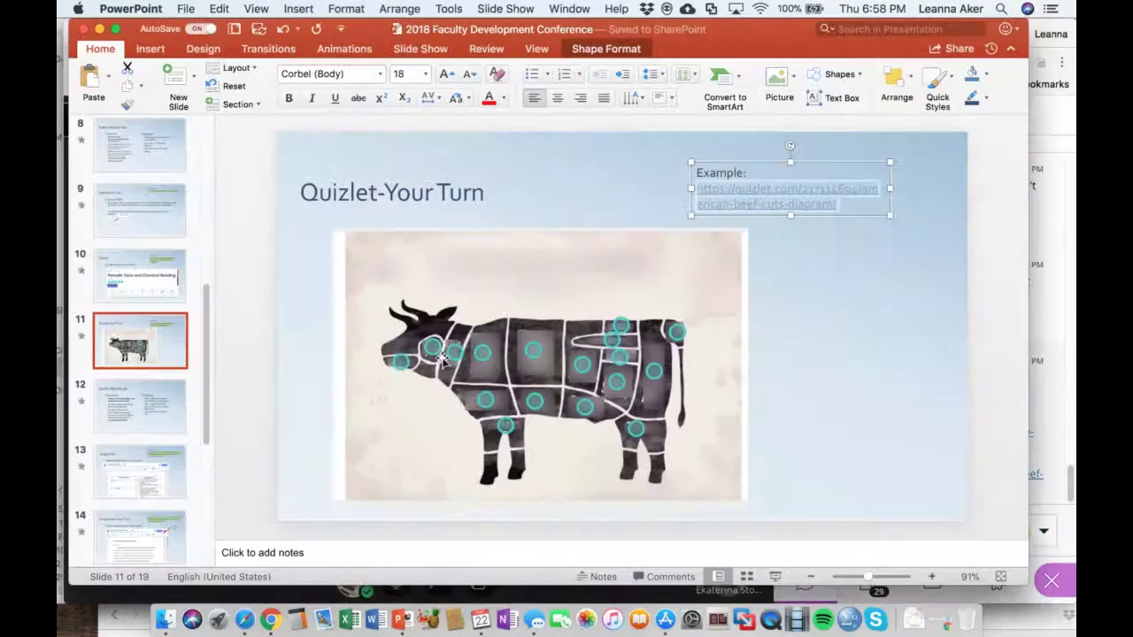
Select the slide 12 thumbnail, Quizlet-Ideas for Use
{"action": "left_click", "coordinate": [146, 396]}
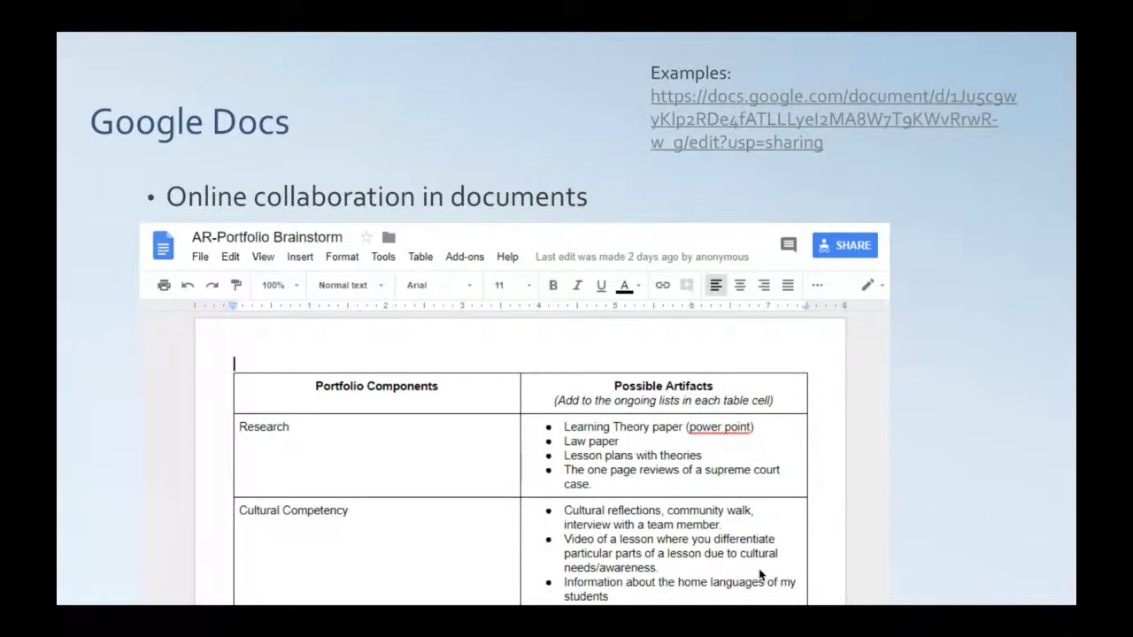
Advance the slide show to the Google Docs-Your Turn slide
{"action": "key", "text": "Right"}
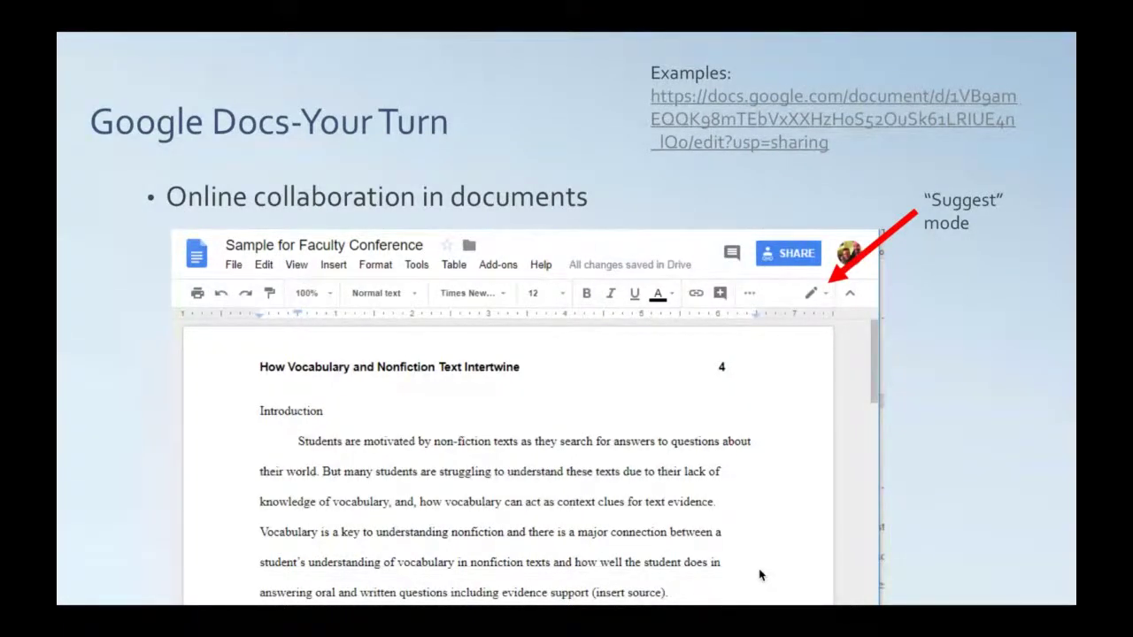
Copy the slide's Google Docs link, send it in the chat, and open the Sample for Faculty Conference tab
{"action": "key", "text": "Escape"}
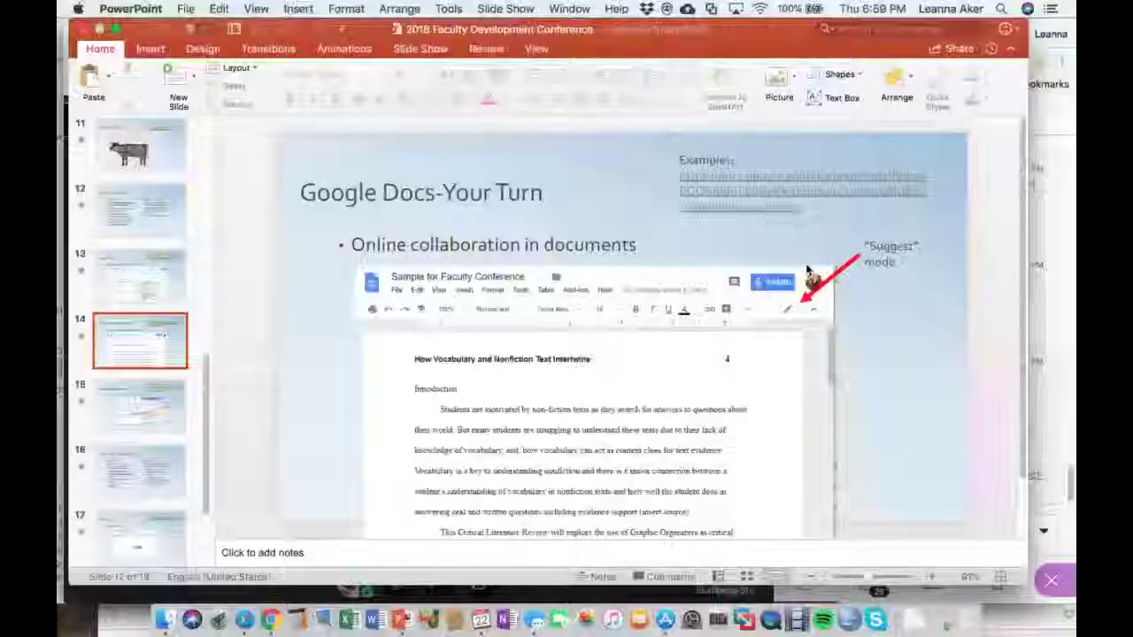
{"action": "left_click_drag", "start_coordinate": [803, 207], "coordinate": [675, 179]}
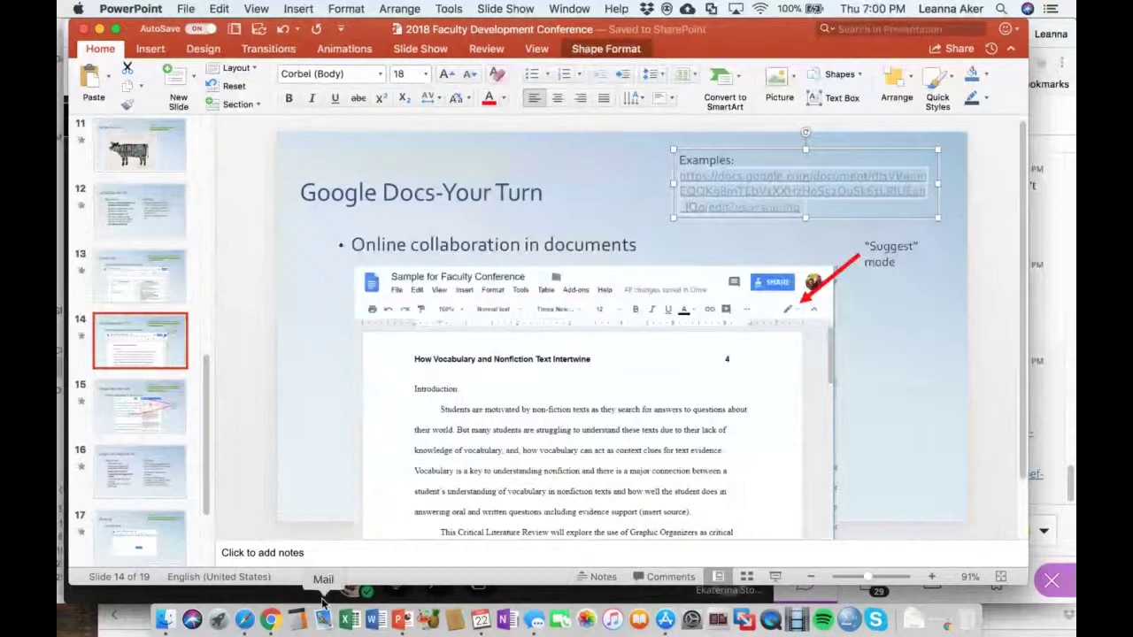
{"action": "left_click", "coordinate": [270, 619]}
{"action": "left_click", "coordinate": [857, 531]}
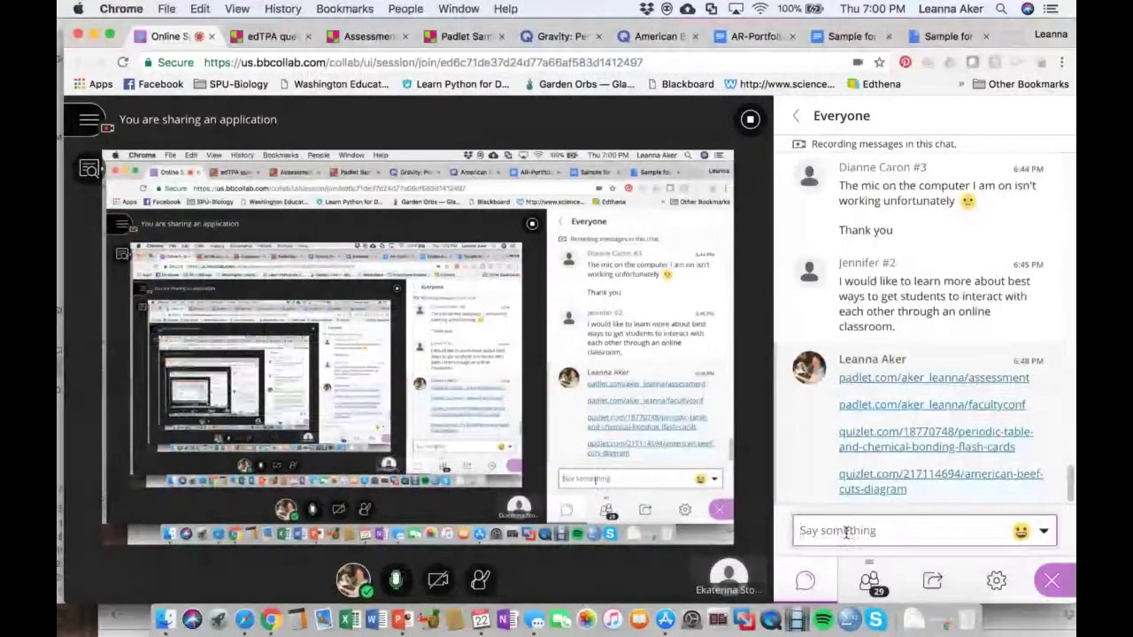
{"action": "key", "text": "Return"}
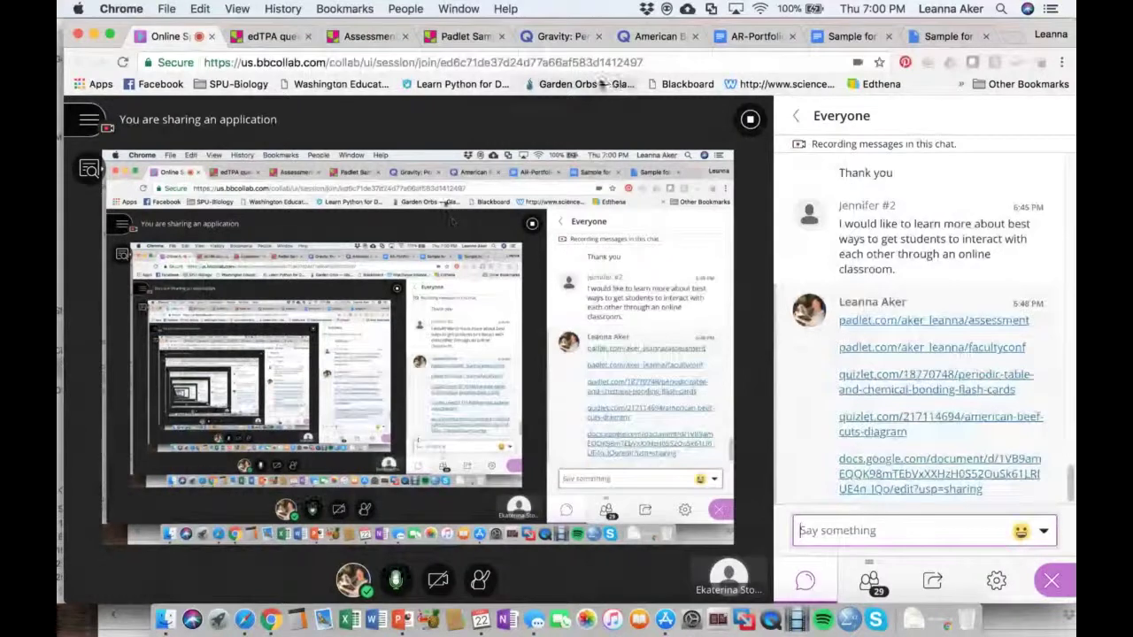
{"action": "left_click", "coordinate": [839, 36]}
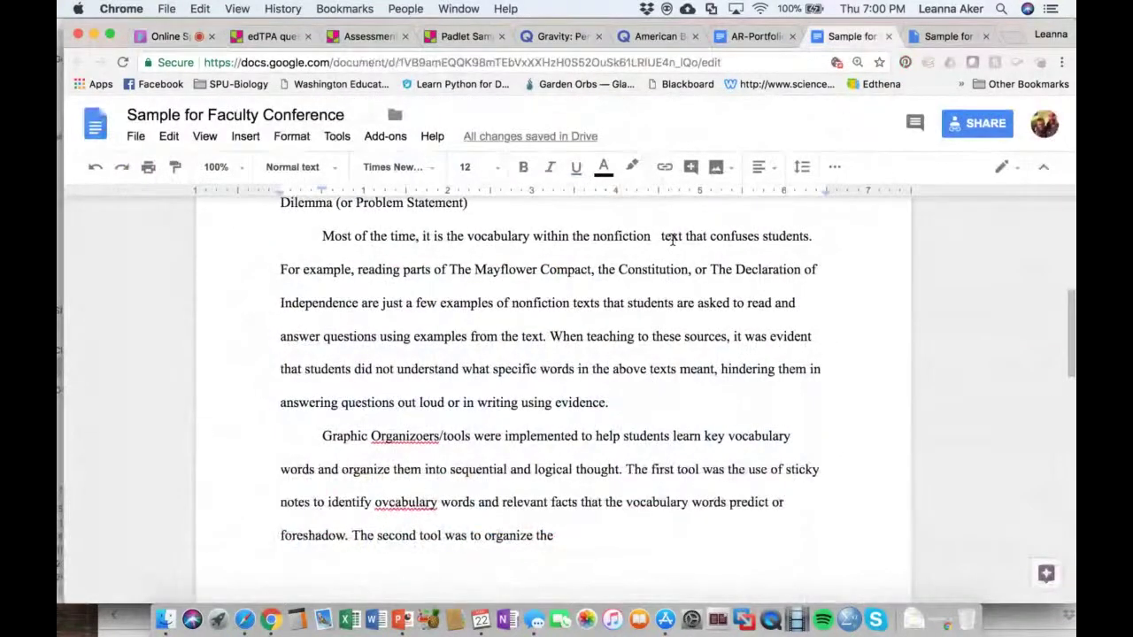
Switch the Sample for Faculty Conference document from Editing to Suggesting mode
{"action": "scroll", "coordinate": [631, 358], "scroll_direction": "up", "scroll_amount": 10}
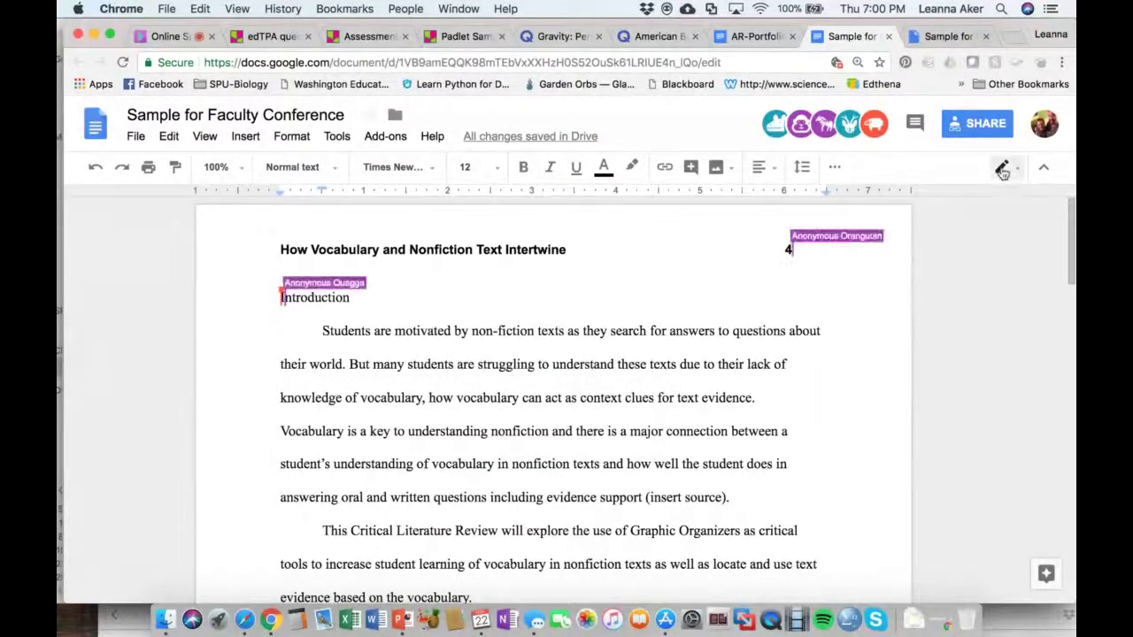
{"action": "left_click", "coordinate": [1009, 172]}
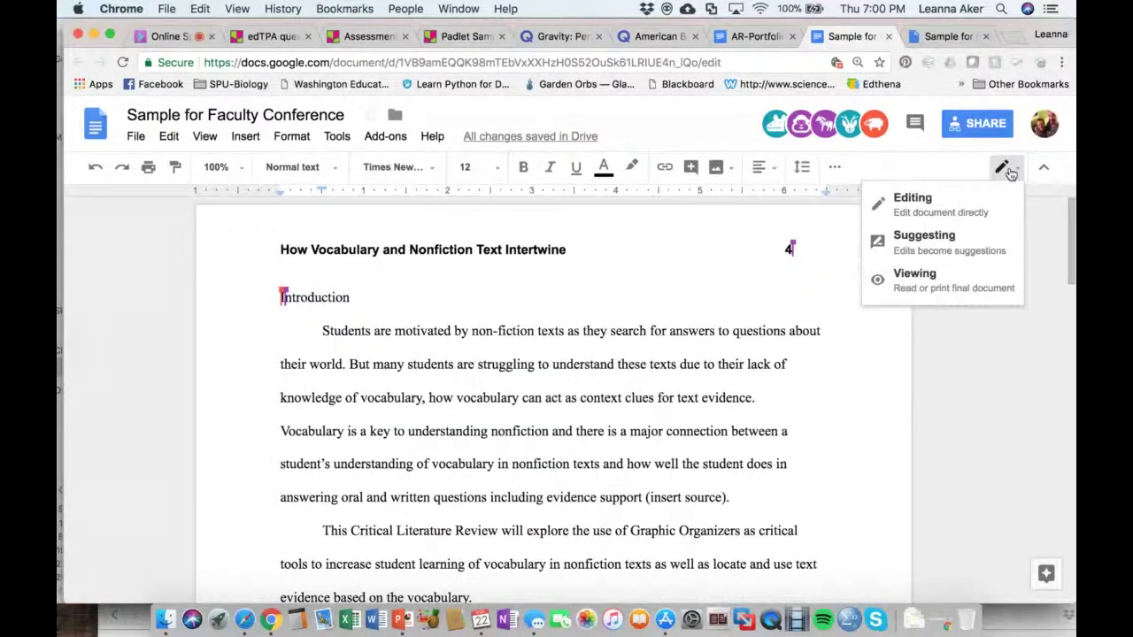
{"action": "left_click", "coordinate": [985, 250]}
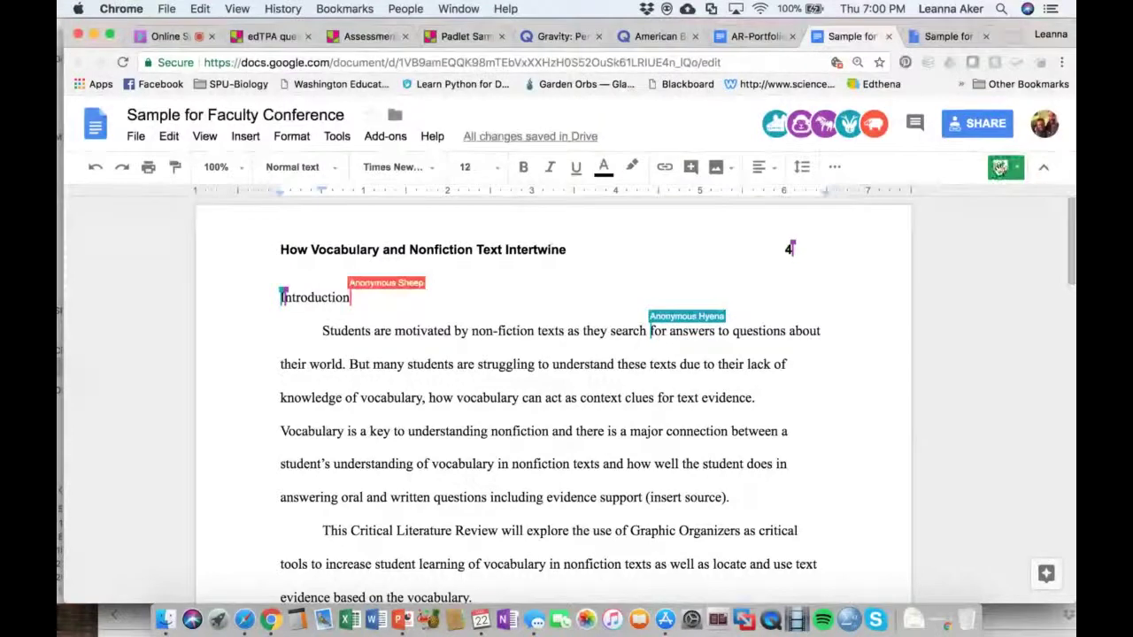
{"action": "left_click", "coordinate": [1000, 169]}
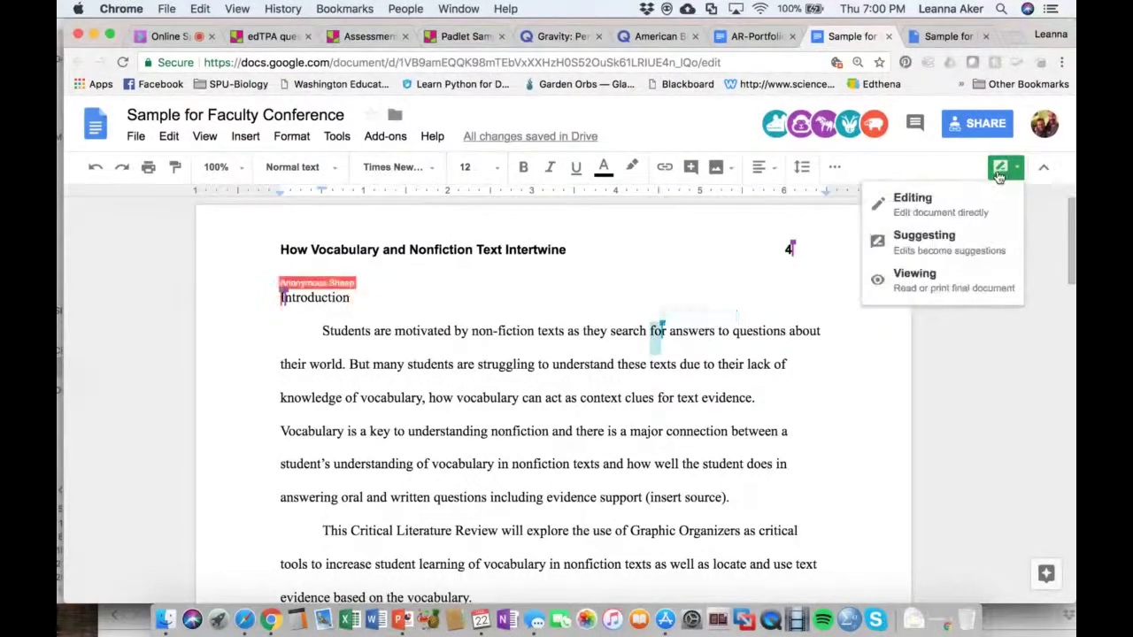
Suggest the opener 'Tell me what kind of students' and replace 'motivated' with 'Hmmm, not sure if motivated is the right word'
{"action": "left_click", "coordinate": [977, 241]}
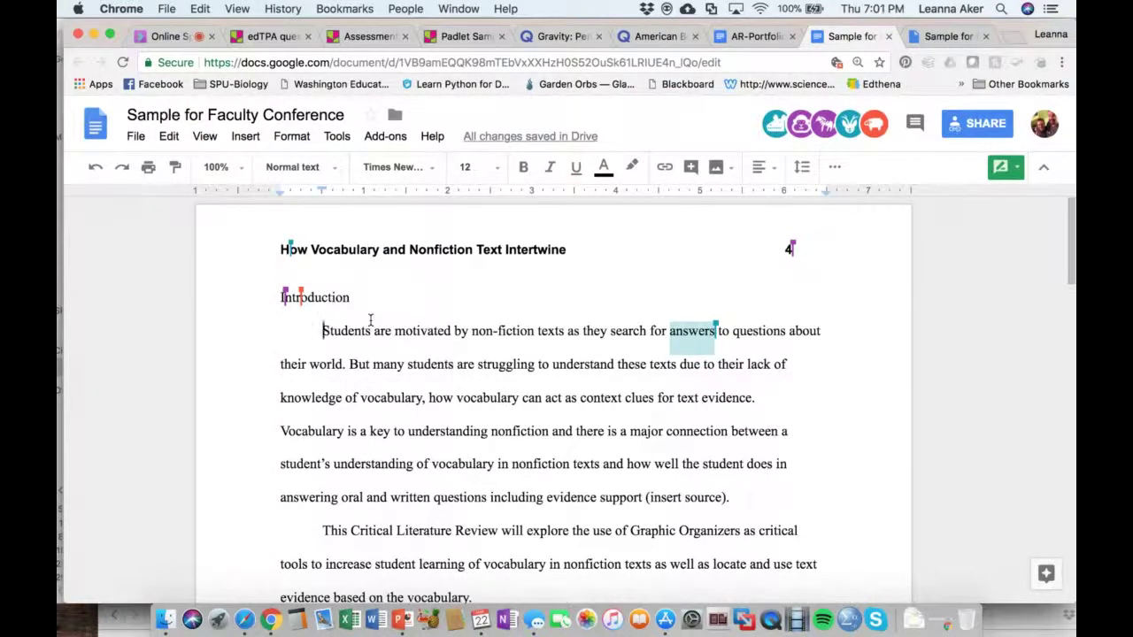
{"action": "type", "text": "Tell me "}
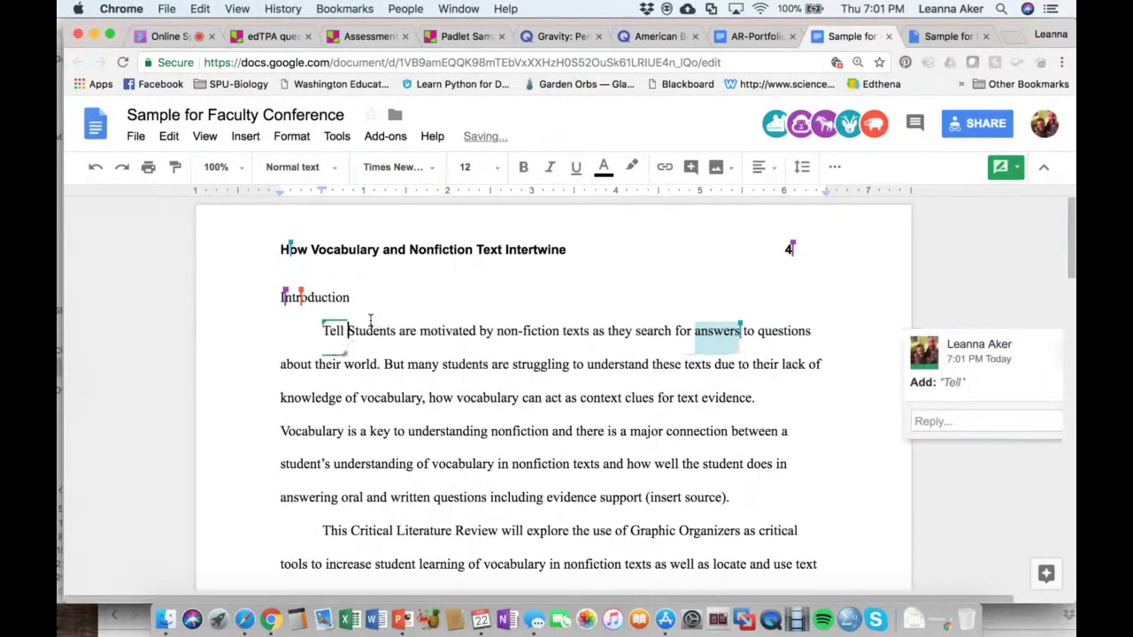
{"action": "type", "text": "what kind of "}
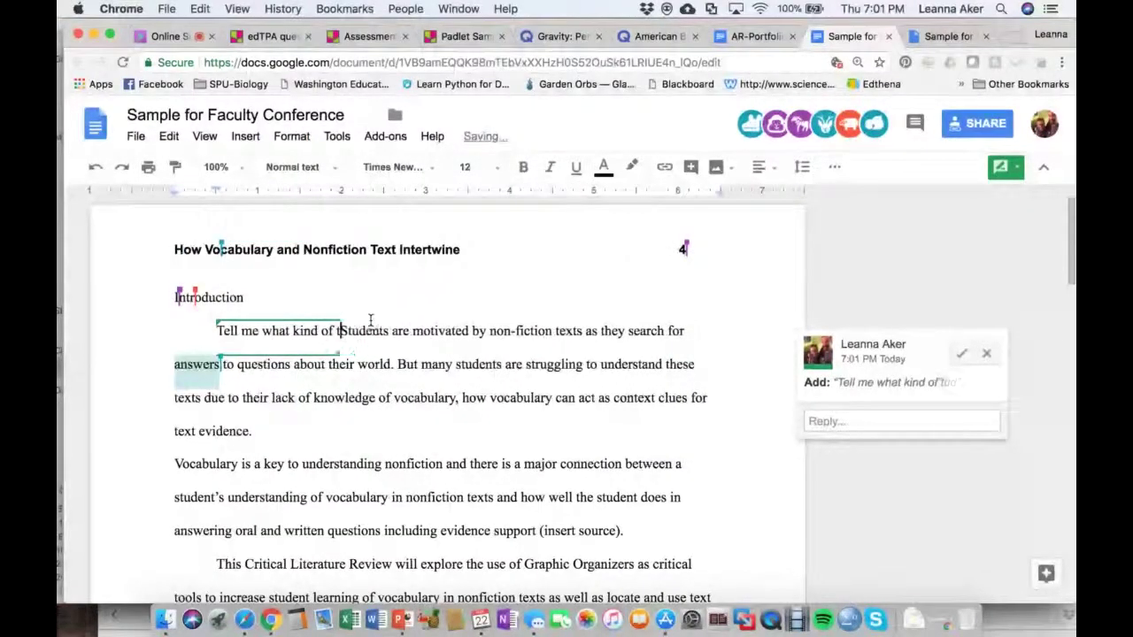
{"action": "type", "text": "students"}
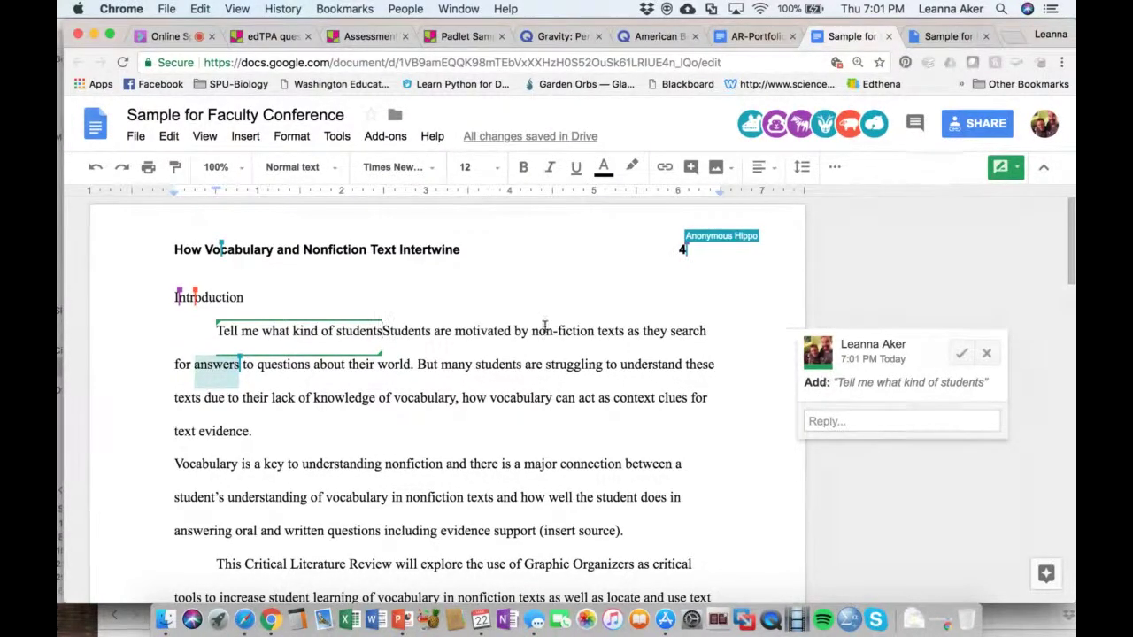
{"action": "left_click_drag", "start_coordinate": [455, 332], "coordinate": [488, 333]}
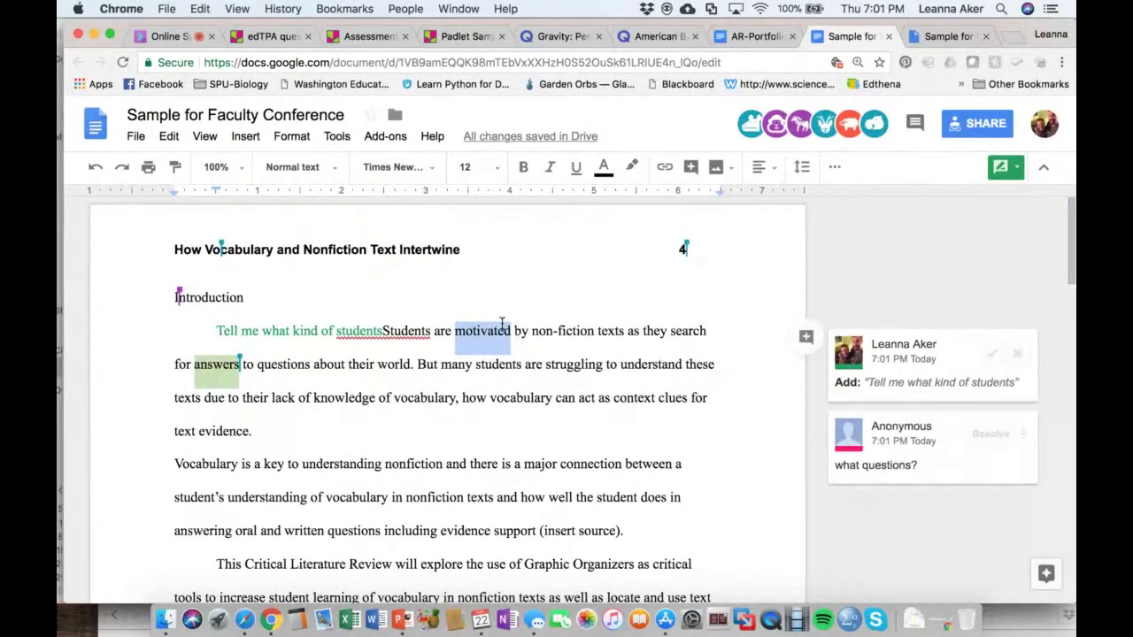
{"action": "type", "text": "Hmmm, not su"}
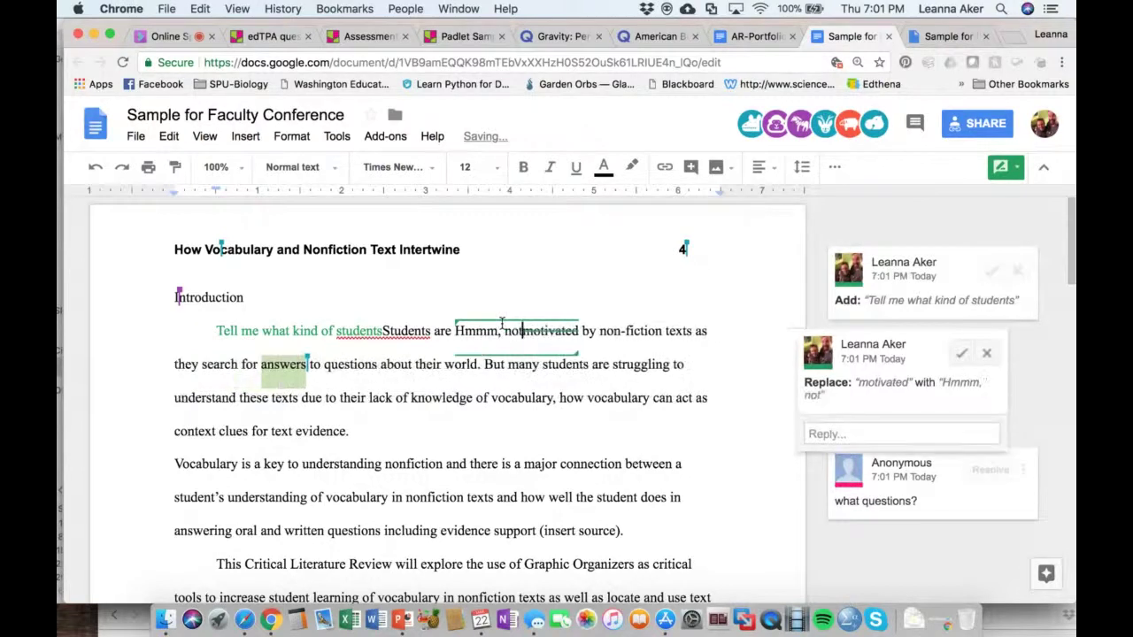
{"action": "type", "text": "re if motivated"}
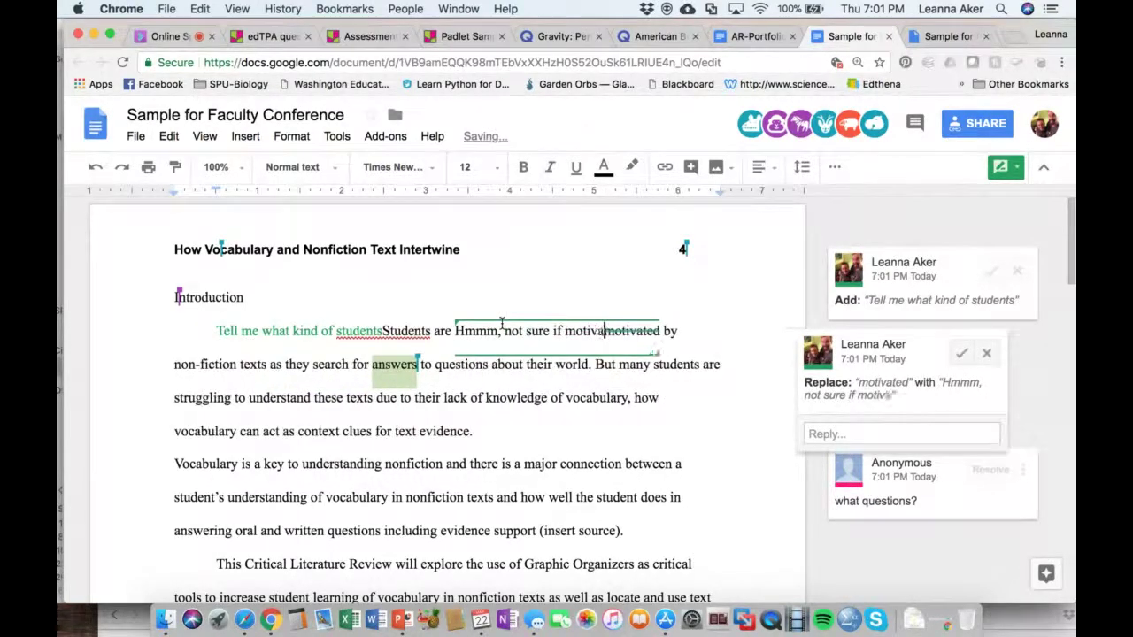
{"action": "type", "text": " is the right"}
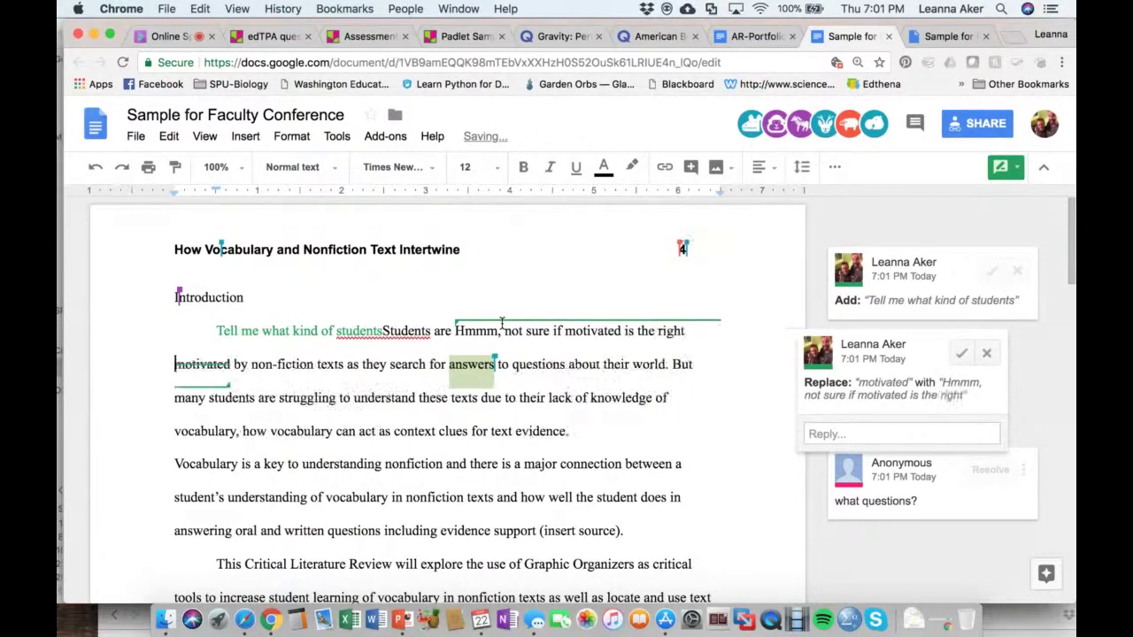
{"action": "type", "text": " word"}
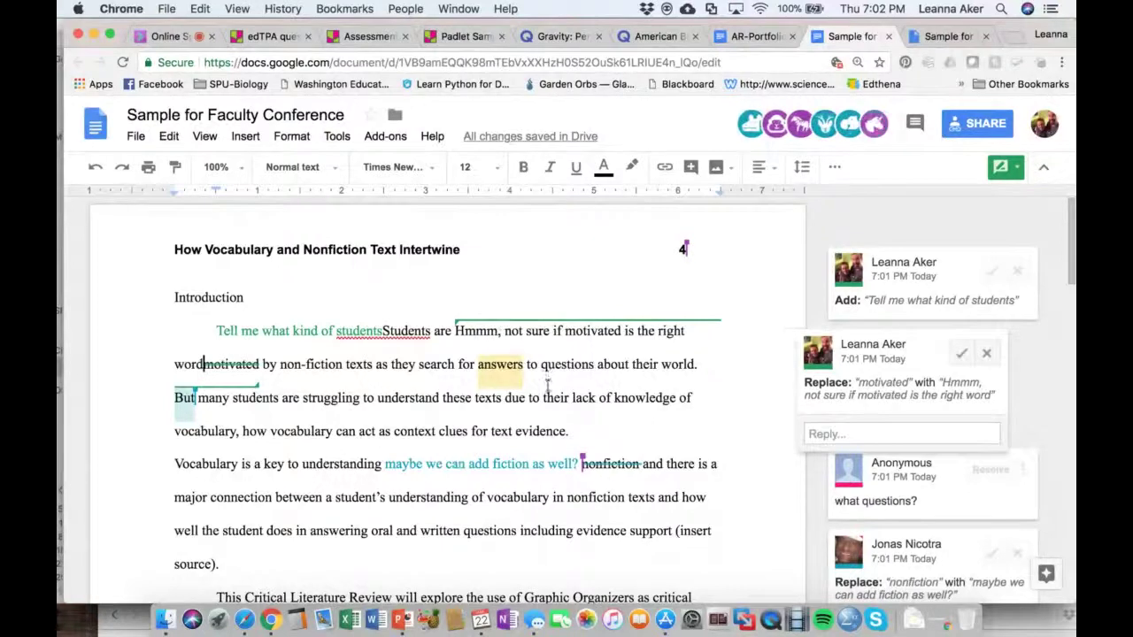
{"action": "scroll", "coordinate": [548, 382], "scroll_direction": "down", "scroll_amount": 10}
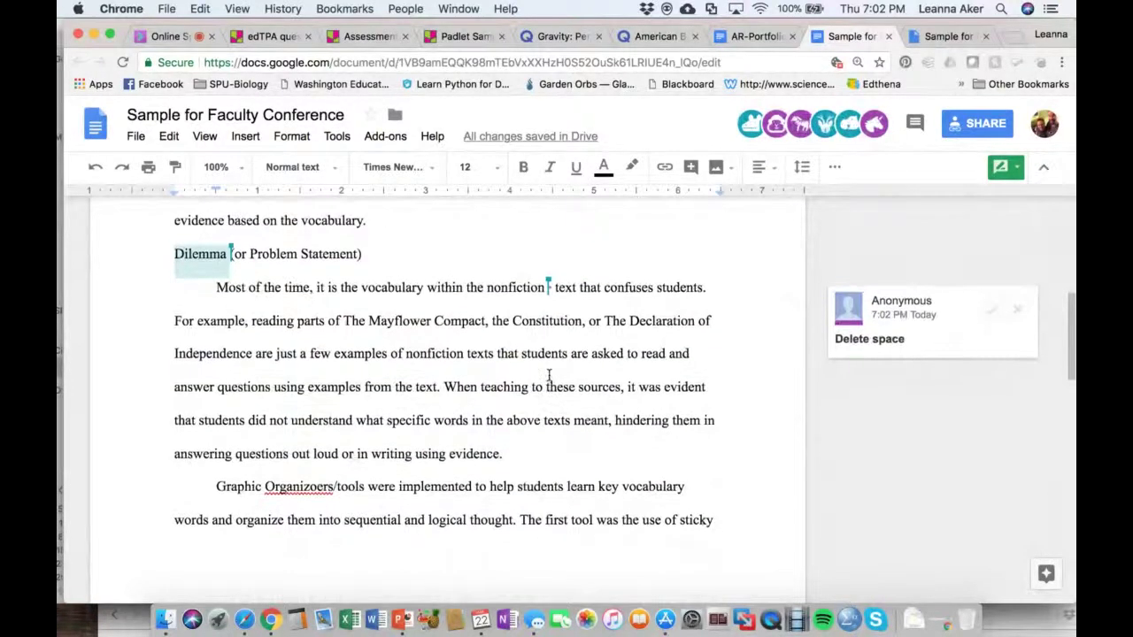
{"action": "scroll", "coordinate": [548, 376], "scroll_direction": "up", "scroll_amount": 1}
{"action": "scroll", "coordinate": [675, 364], "scroll_direction": "up", "scroll_amount": 3}
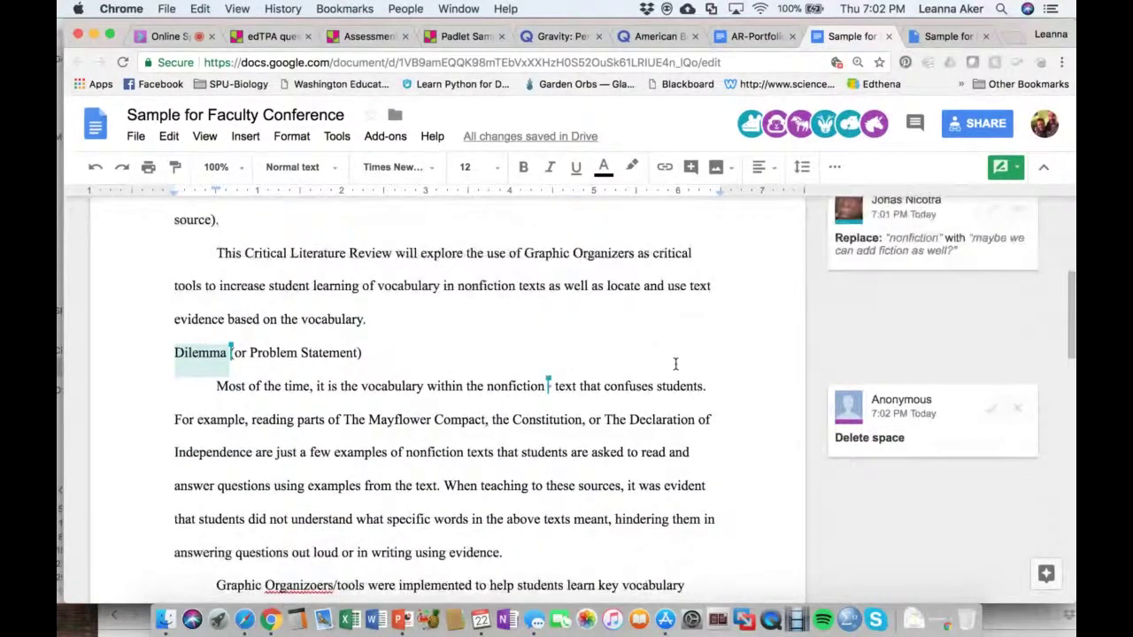
{"action": "scroll", "coordinate": [675, 363], "scroll_direction": "up", "scroll_amount": 5}
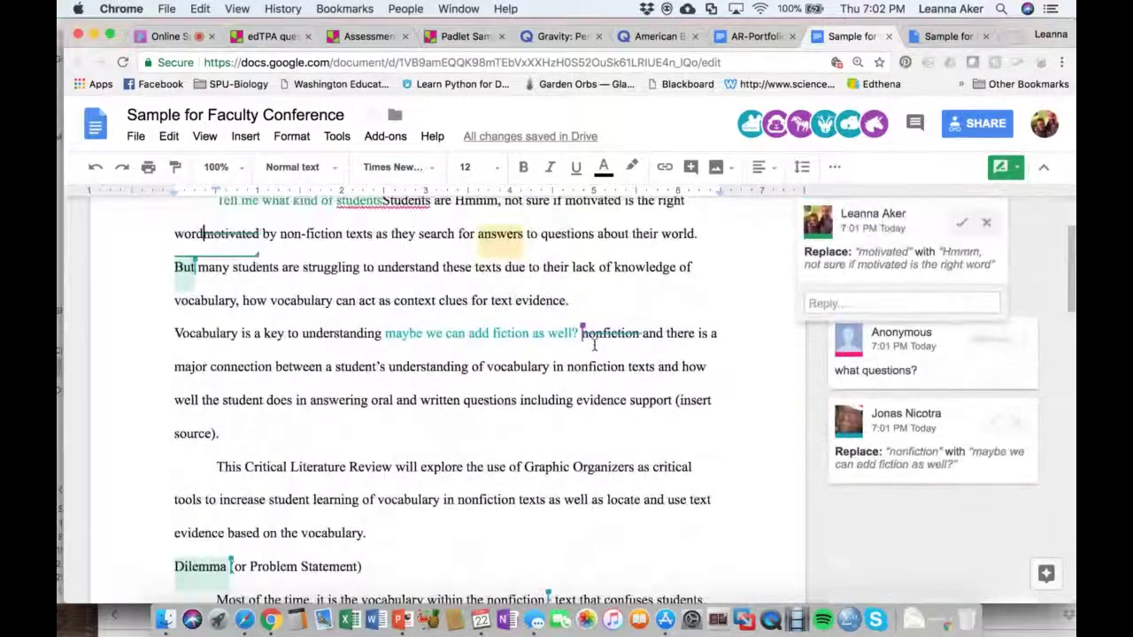
{"action": "scroll", "coordinate": [571, 343], "scroll_direction": "up", "scroll_amount": 3}
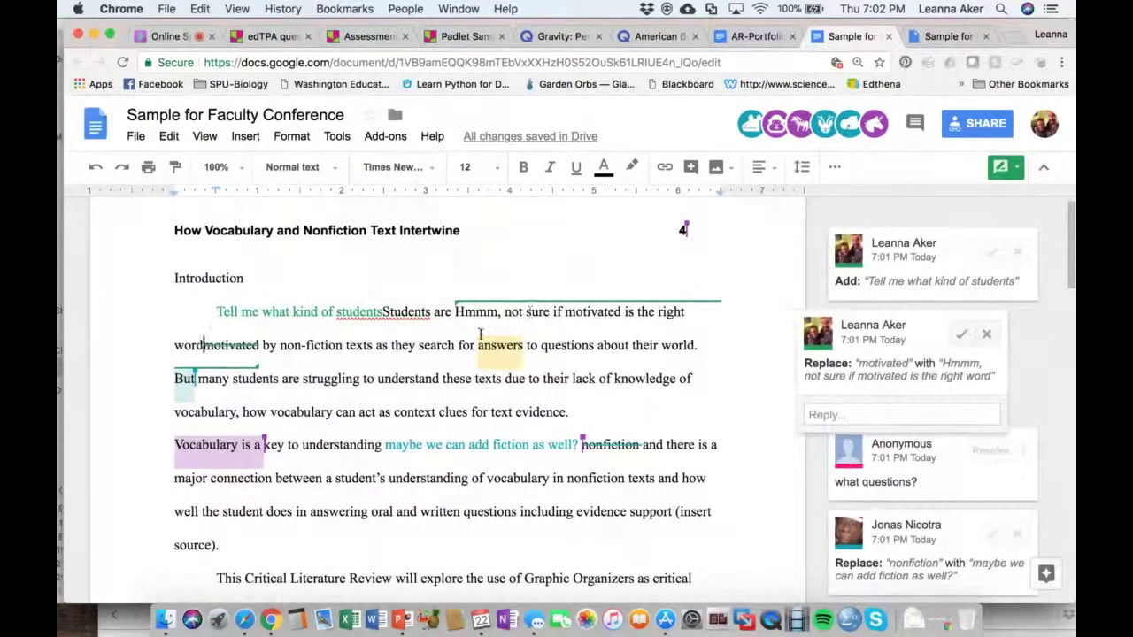
{"action": "scroll", "coordinate": [511, 328], "scroll_direction": "down", "scroll_amount": 1}
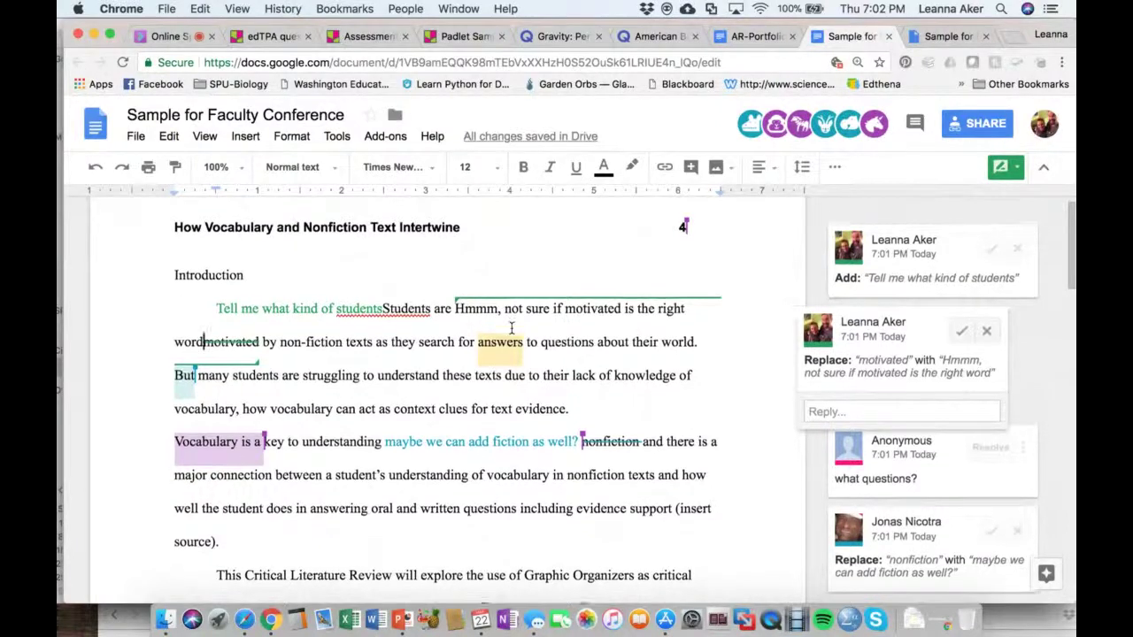
{"action": "scroll", "coordinate": [510, 329], "scroll_direction": "down", "scroll_amount": 1}
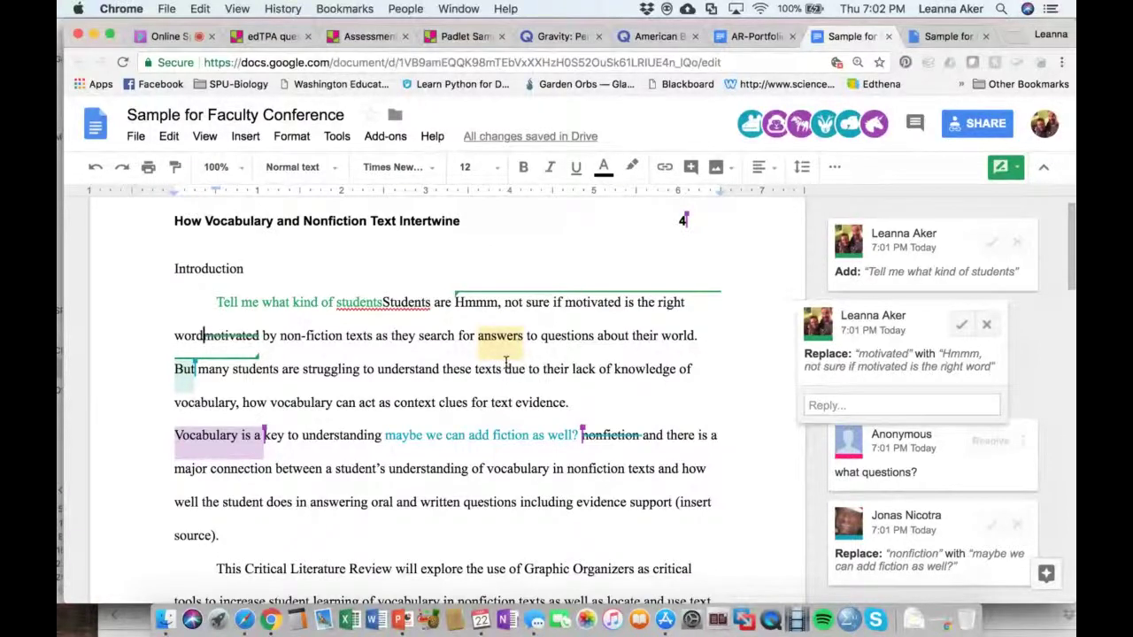
{"action": "scroll", "coordinate": [500, 372], "scroll_direction": "down", "scroll_amount": 3}
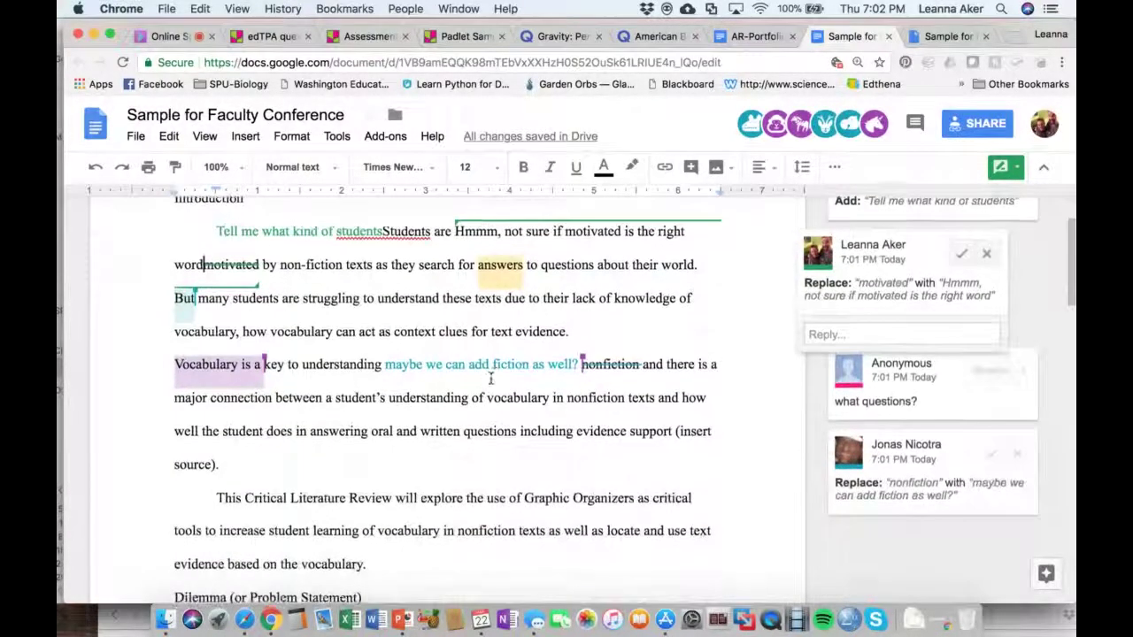
{"action": "scroll", "coordinate": [491, 379], "scroll_direction": "down", "scroll_amount": 1}
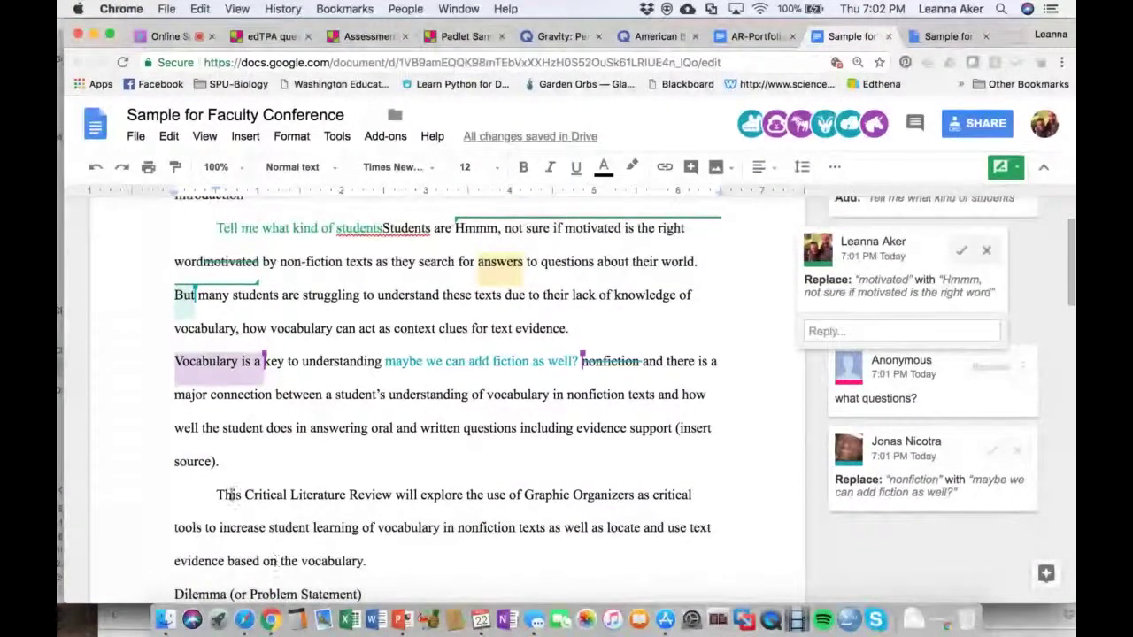
Explore the phrase 'Critical Literature Review' and scroll through its web results
{"action": "left_click_drag", "start_coordinate": [232, 495], "coordinate": [390, 492]}
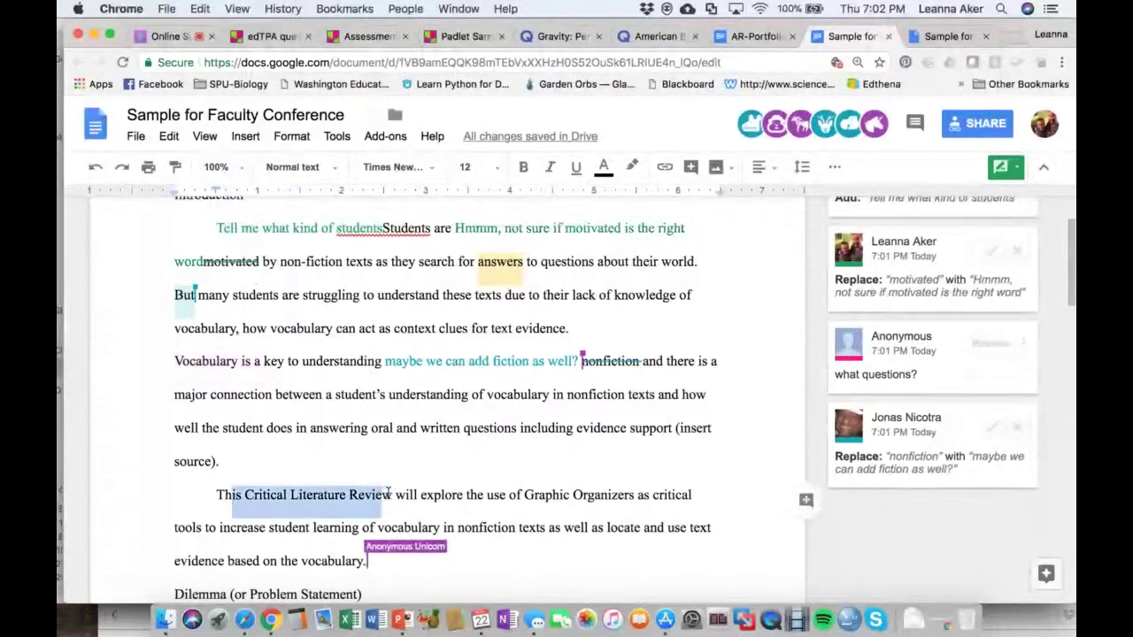
{"action": "left_click", "coordinate": [253, 495]}
{"action": "left_click_drag", "start_coordinate": [245, 495], "coordinate": [392, 496]}
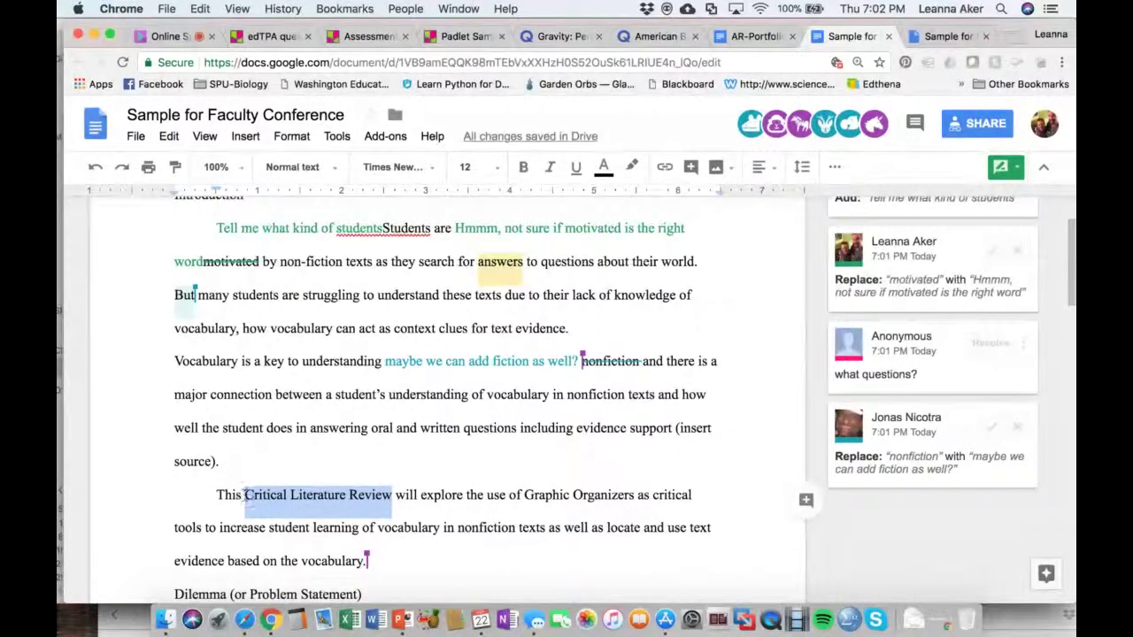
{"action": "right_click", "coordinate": [327, 498]}
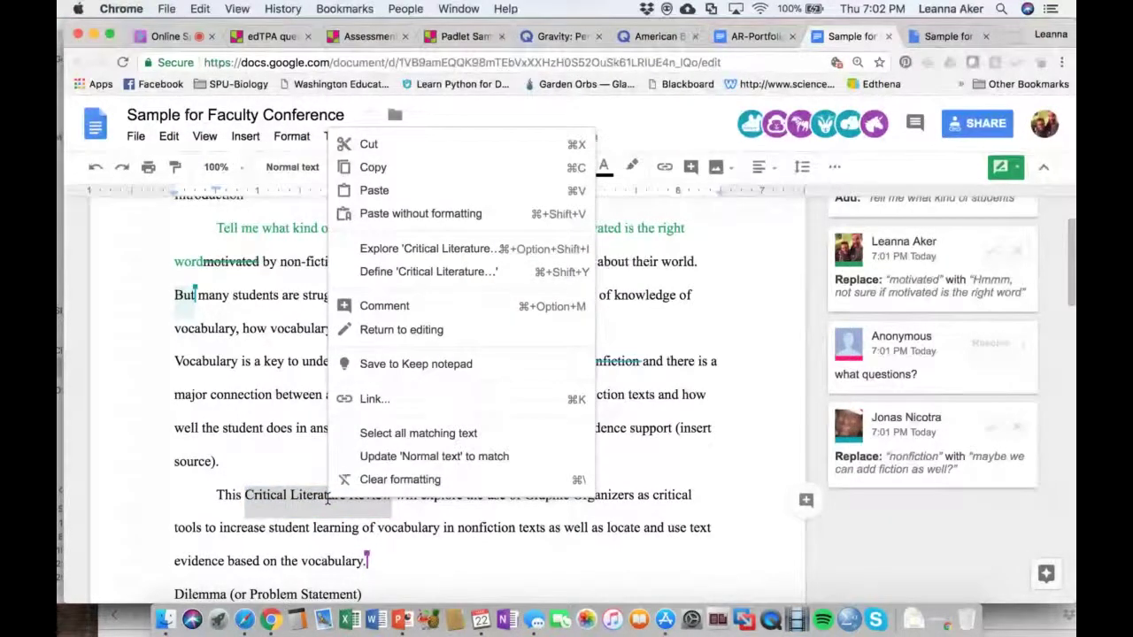
{"action": "left_click", "coordinate": [383, 253]}
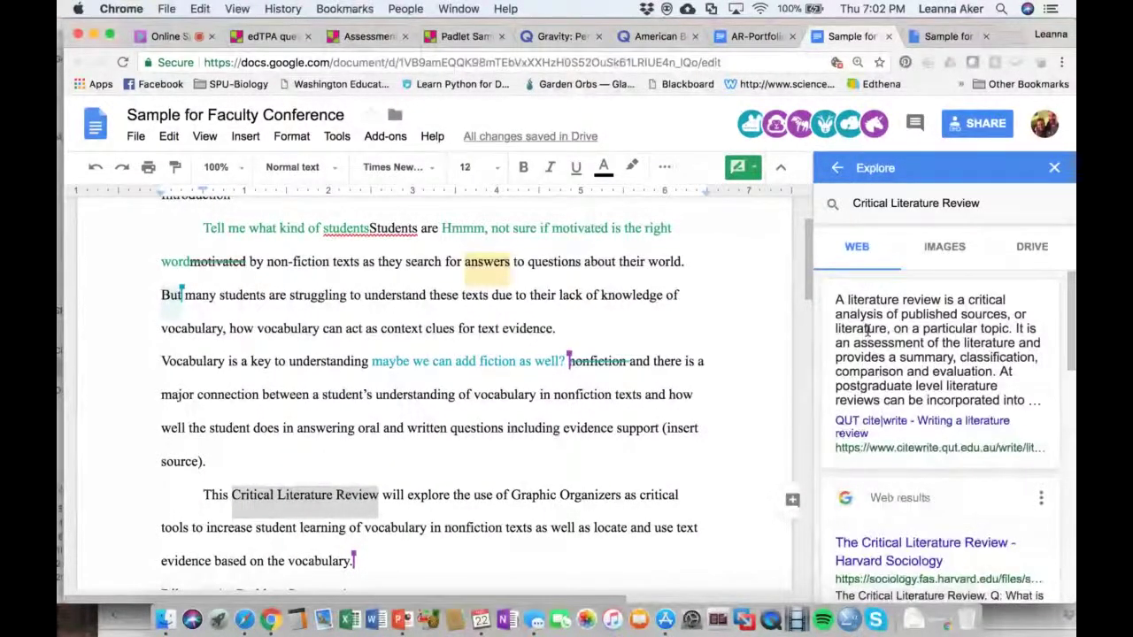
{"action": "scroll", "coordinate": [896, 354], "scroll_direction": "down", "scroll_amount": 1}
{"action": "scroll", "coordinate": [905, 417], "scroll_direction": "down", "scroll_amount": 5}
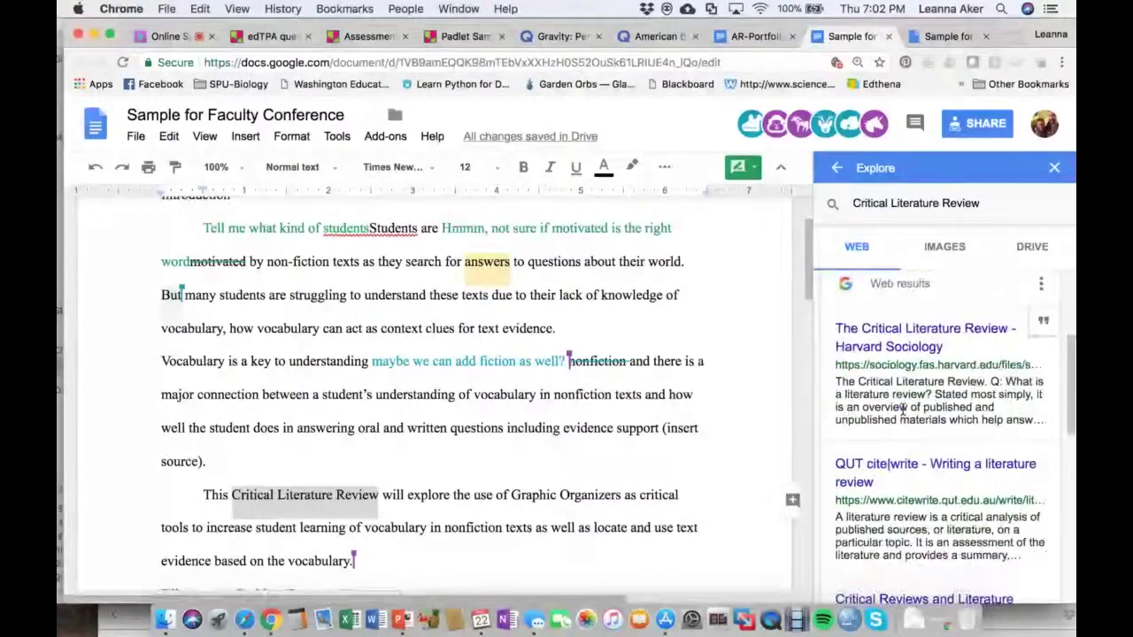
{"action": "scroll", "coordinate": [903, 411], "scroll_direction": "down", "scroll_amount": 3}
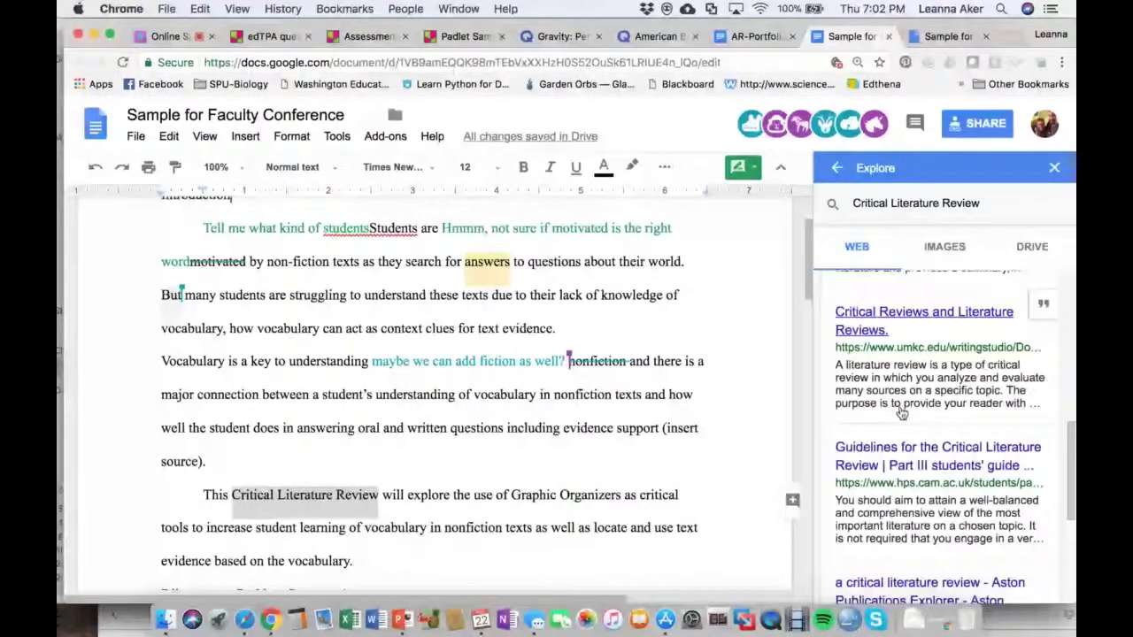
{"action": "scroll", "coordinate": [901, 413], "scroll_direction": "down", "scroll_amount": 1}
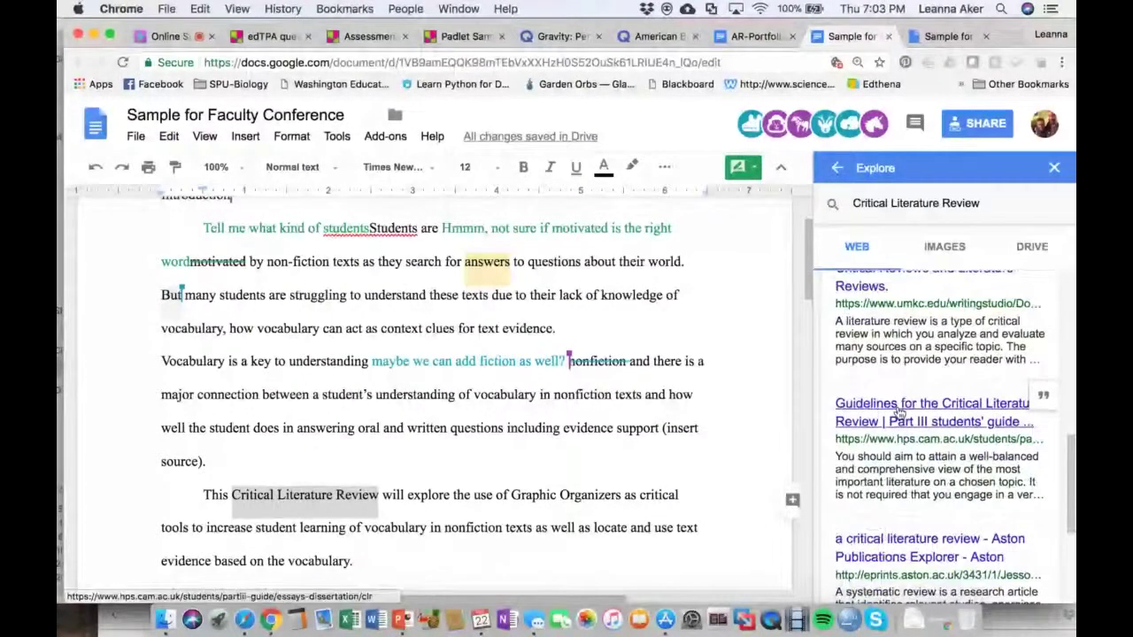
{"action": "scroll", "coordinate": [899, 412], "scroll_direction": "down", "scroll_amount": 3}
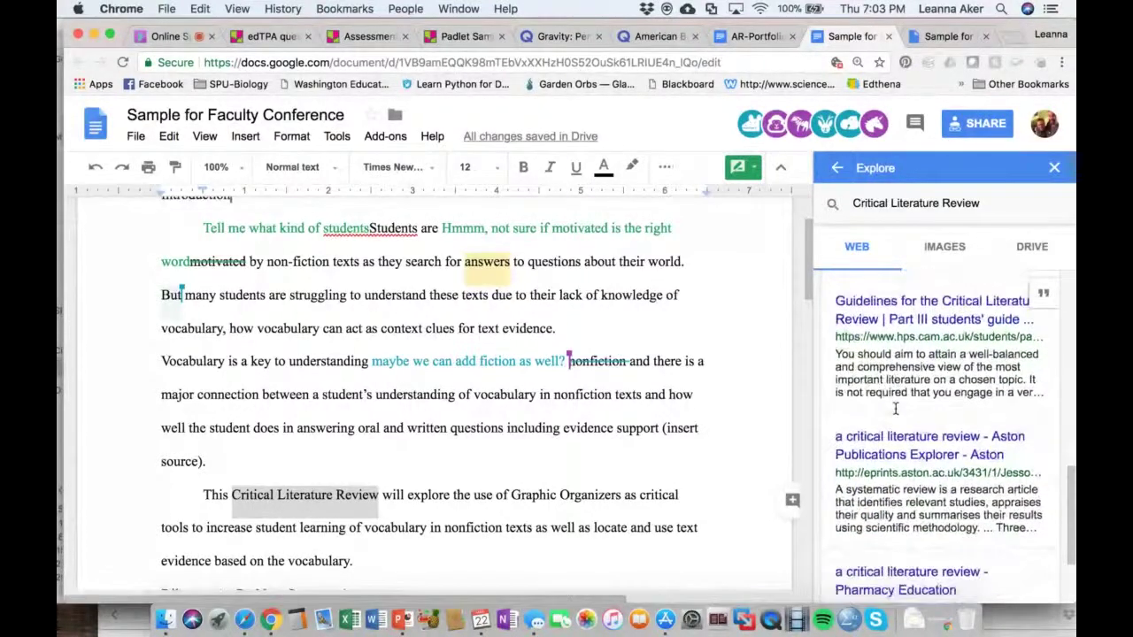
{"action": "scroll", "coordinate": [896, 409], "scroll_direction": "down", "scroll_amount": 1}
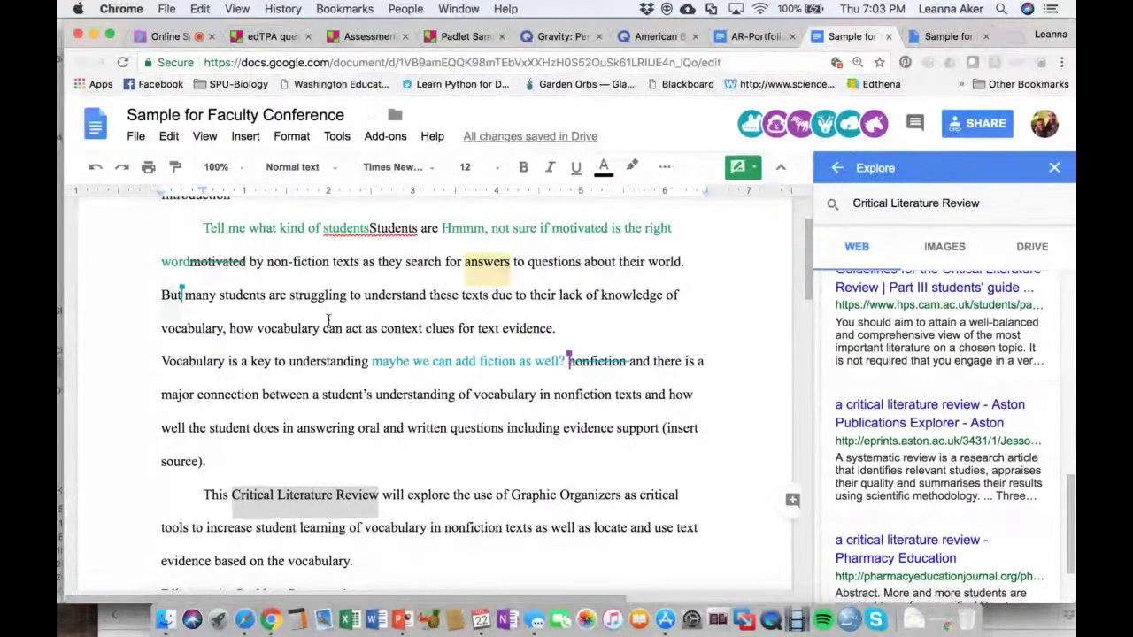
Explore the word 'vocabulary' to show its Vocabulary.com and Dictionary.com results
{"action": "left_click_drag", "start_coordinate": [259, 328], "coordinate": [330, 329]}
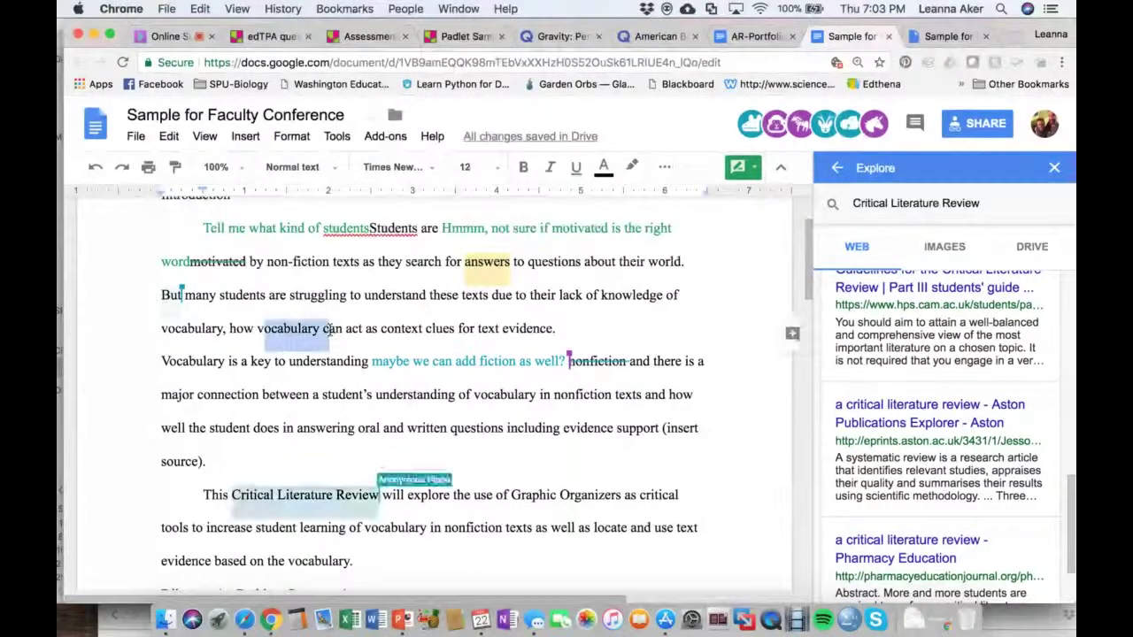
{"action": "left_click_drag", "start_coordinate": [257, 328], "coordinate": [322, 329]}
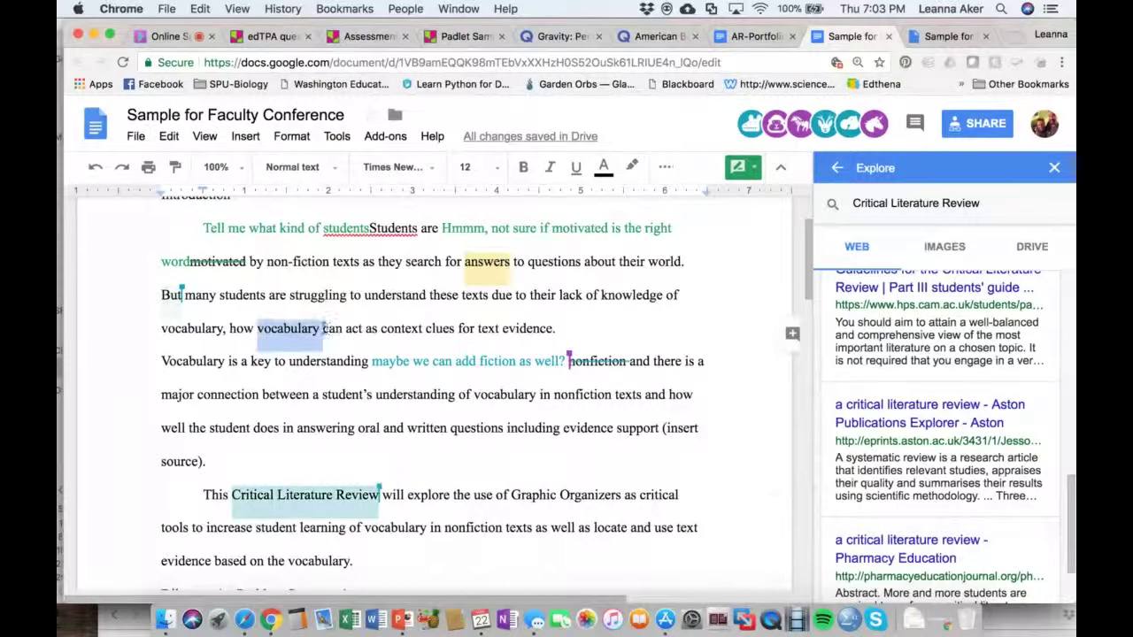
{"action": "right_click", "coordinate": [282, 330]}
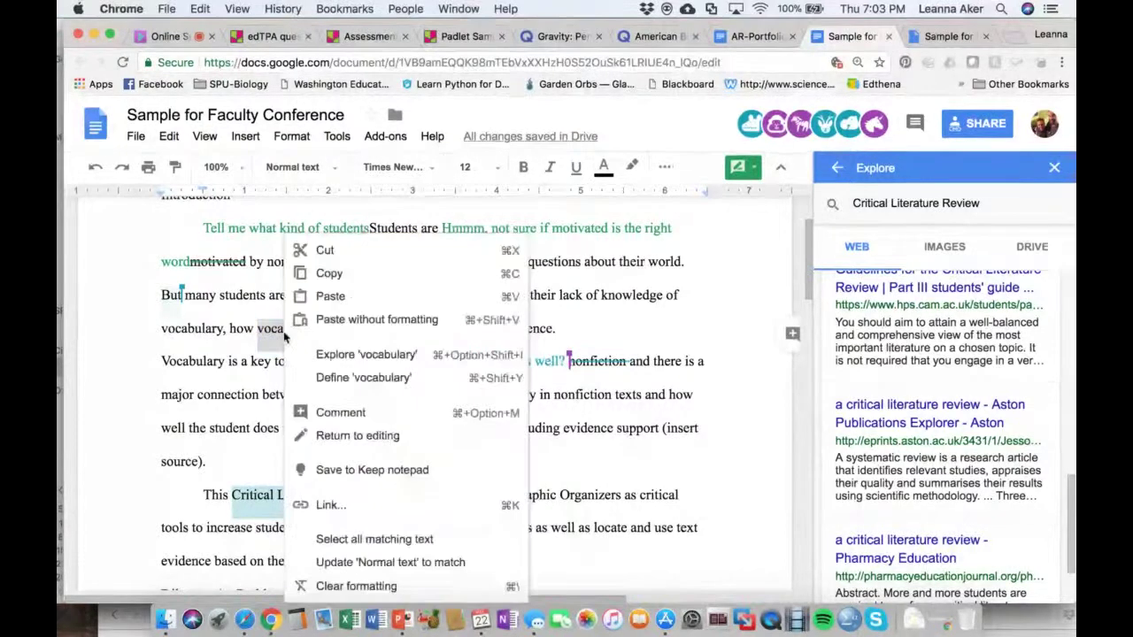
{"action": "left_click", "coordinate": [337, 356]}
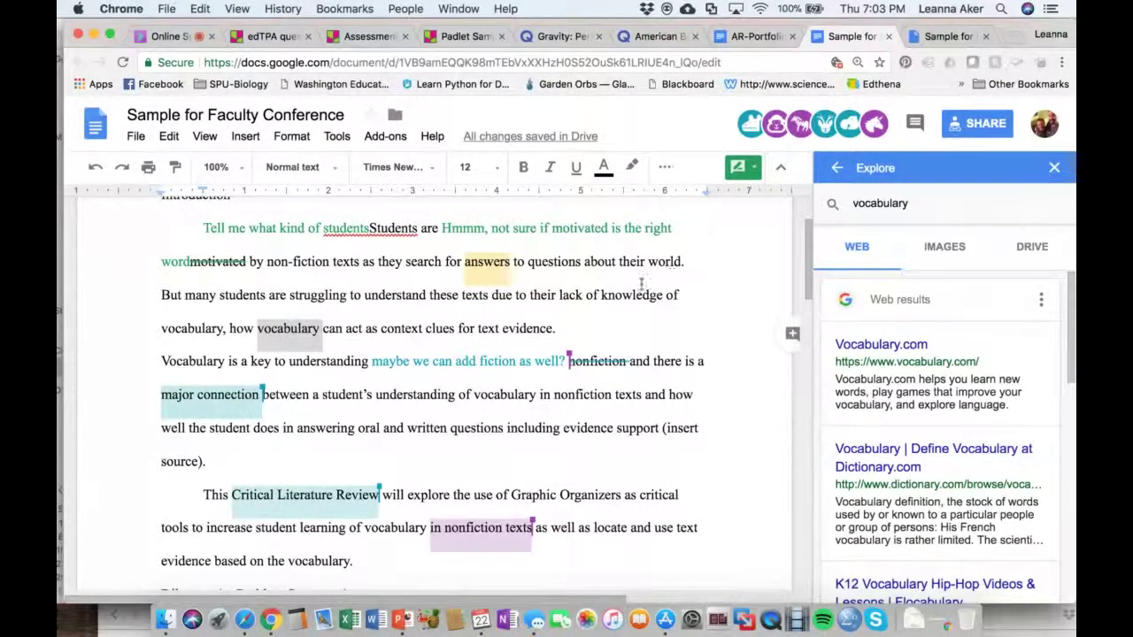
Start the PowerPoint slide show and advance to the Mindmup concept maps slide
{"action": "left_click", "coordinate": [403, 620]}
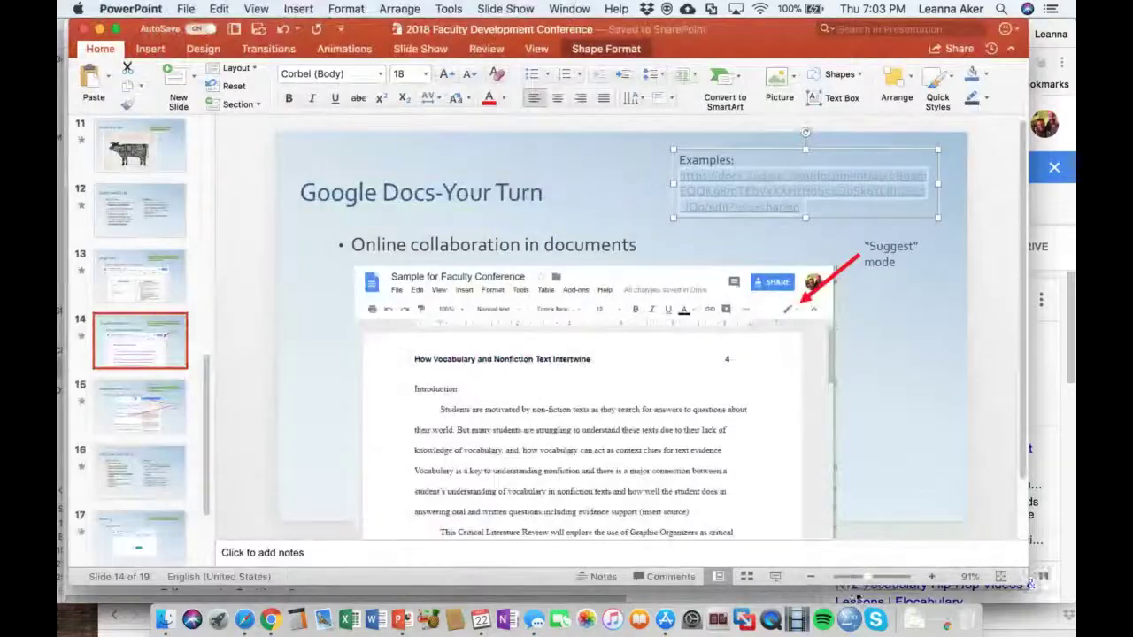
{"action": "left_click", "coordinate": [769, 578]}
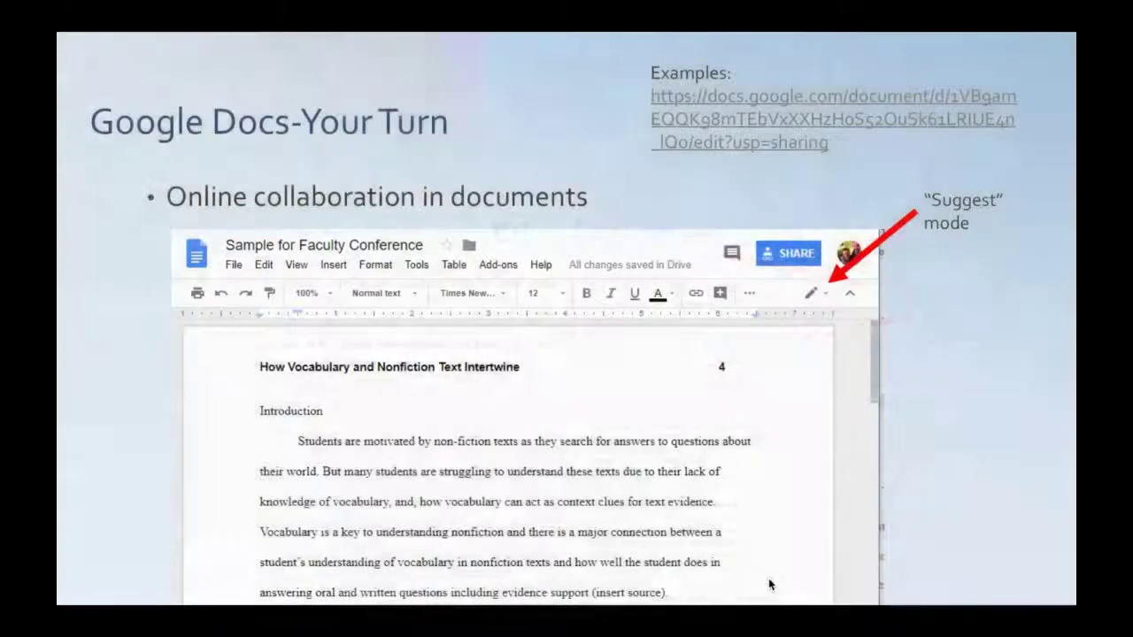
{"action": "left_click", "coordinate": [768, 578]}
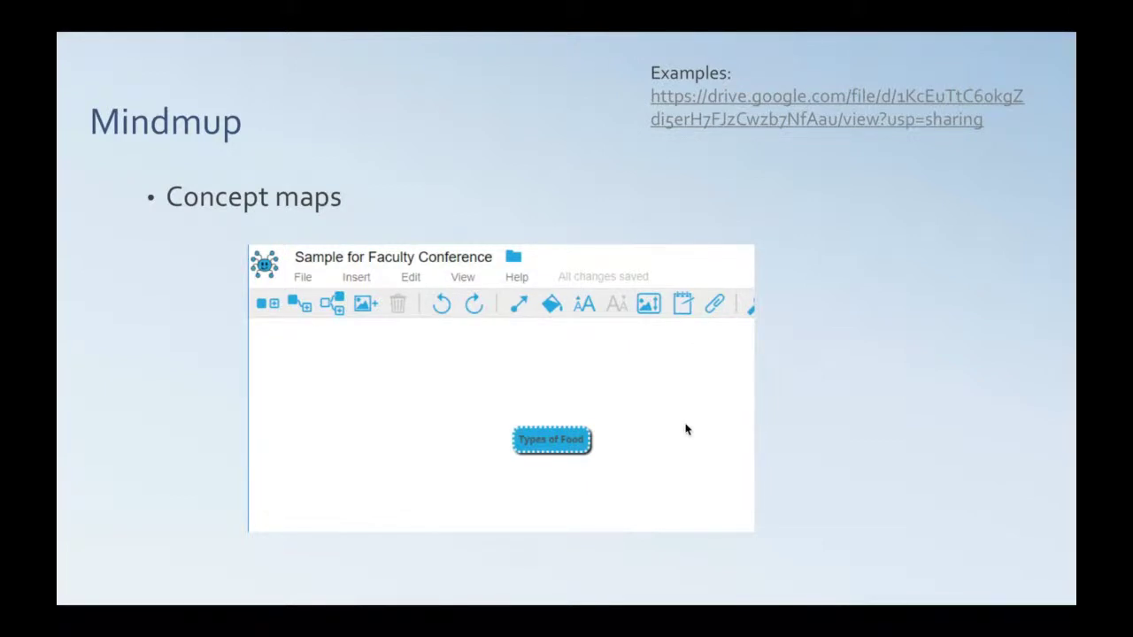
Exit the slide show and select the Google Drive link in the Examples box
{"action": "key", "text": "Escape"}
{"action": "left_click", "coordinate": [810, 186]}
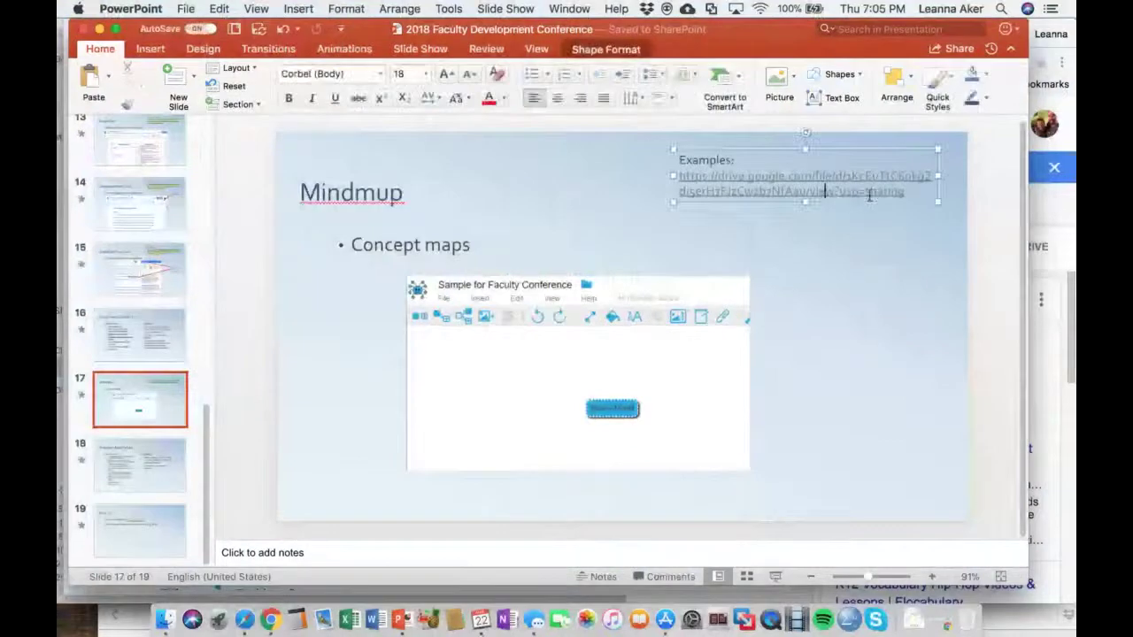
{"action": "left_click_drag", "start_coordinate": [903, 192], "coordinate": [671, 205]}
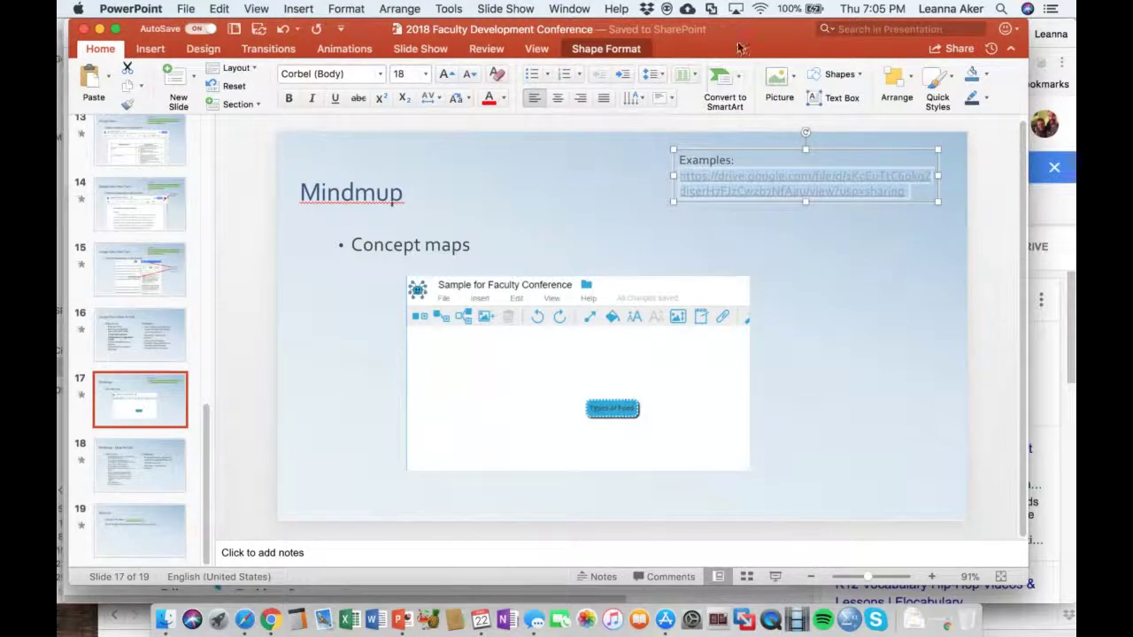
{"action": "left_click_drag", "start_coordinate": [735, 46], "coordinate": [730, 131]}
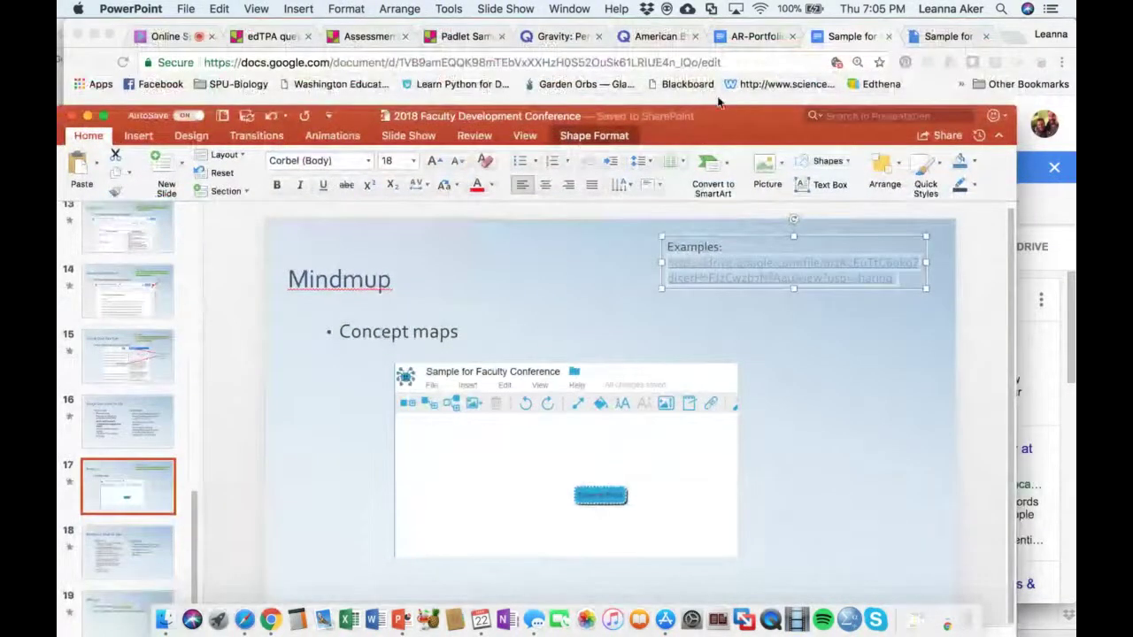
Paste the Google Drive concept-map link into the Collaborate chat and send it
{"action": "left_click", "coordinate": [719, 103]}
{"action": "left_click", "coordinate": [166, 37]}
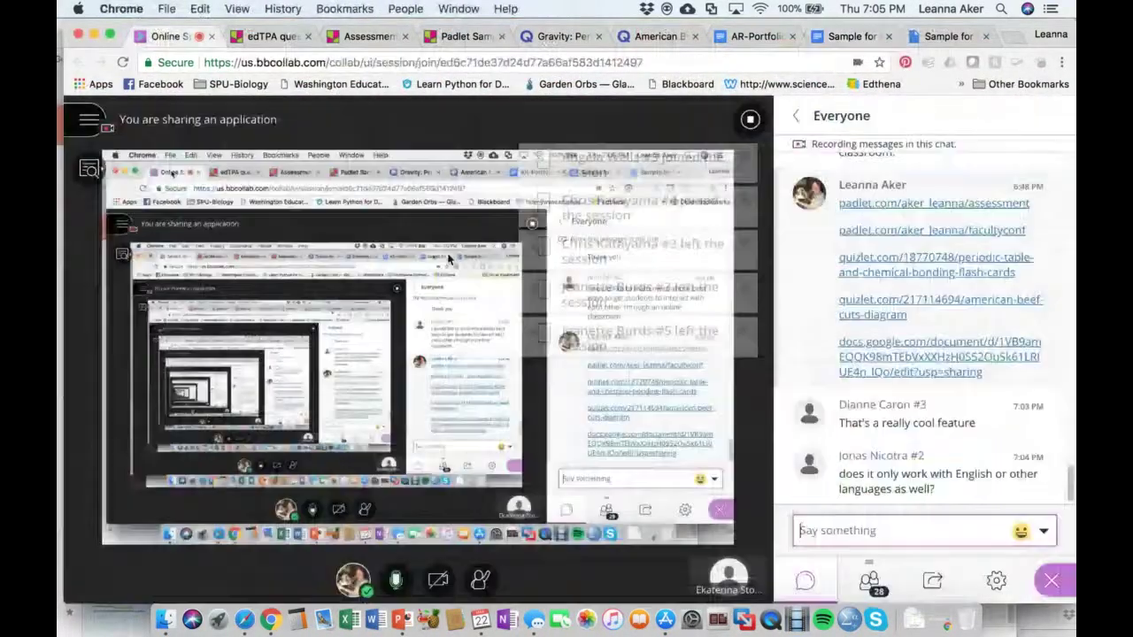
{"action": "left_click", "coordinate": [899, 522]}
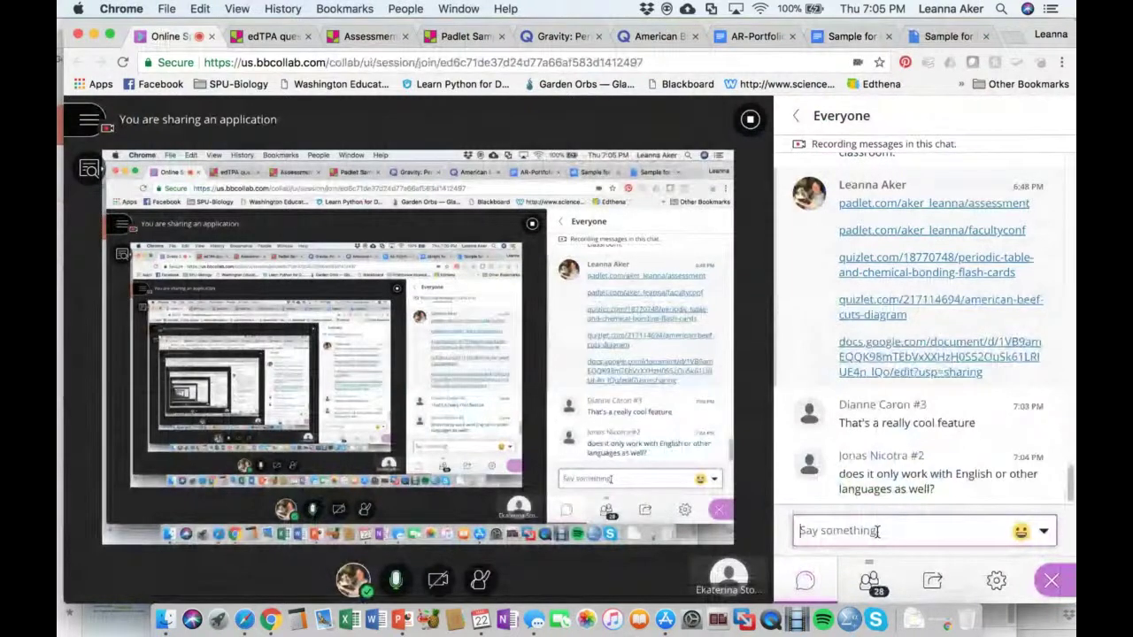
{"action": "key", "text": "super+v"}
{"action": "key", "text": "Return"}
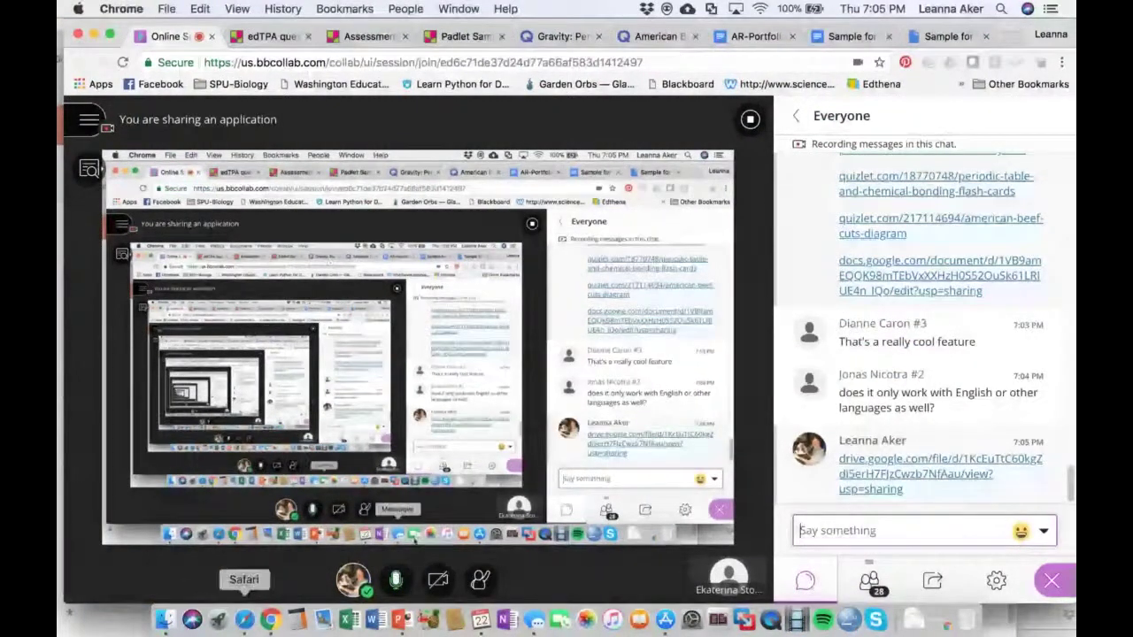
{"action": "left_click", "coordinate": [244, 619]}
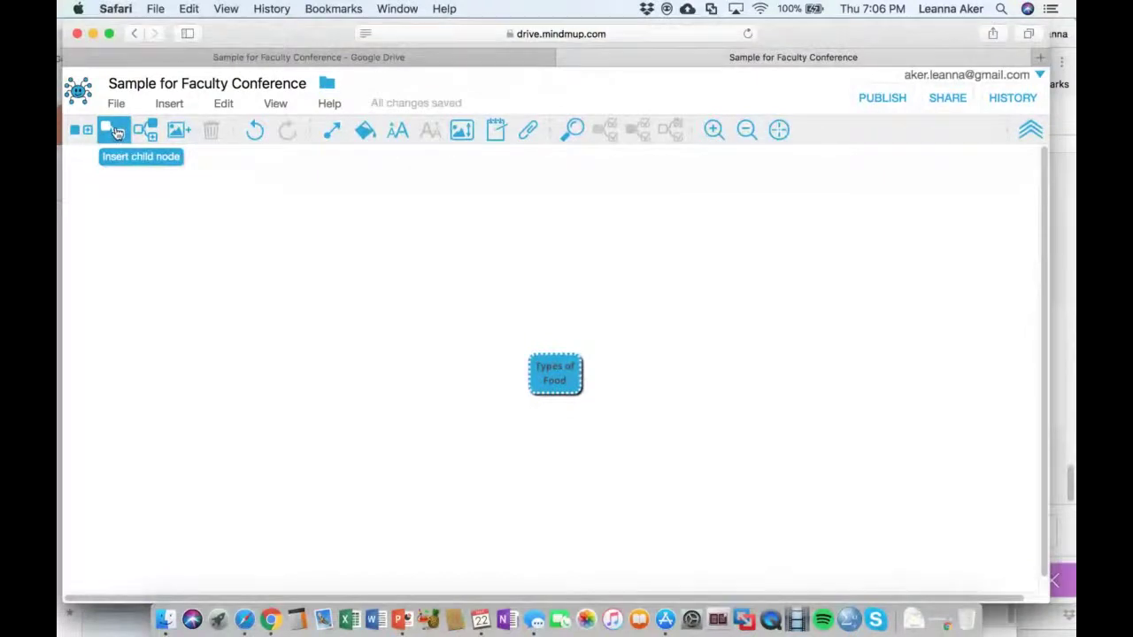
Add 'Italian' and 'Mexican' child nodes branching off Types of Food
{"action": "left_click", "coordinate": [117, 133]}
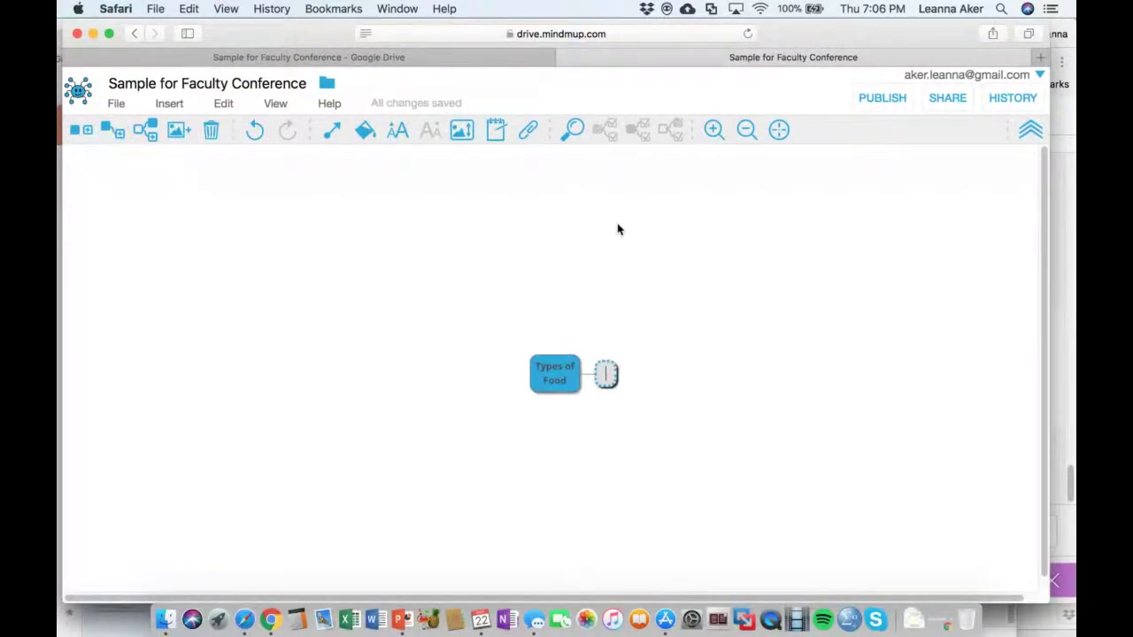
{"action": "type", "text": "Italian"}
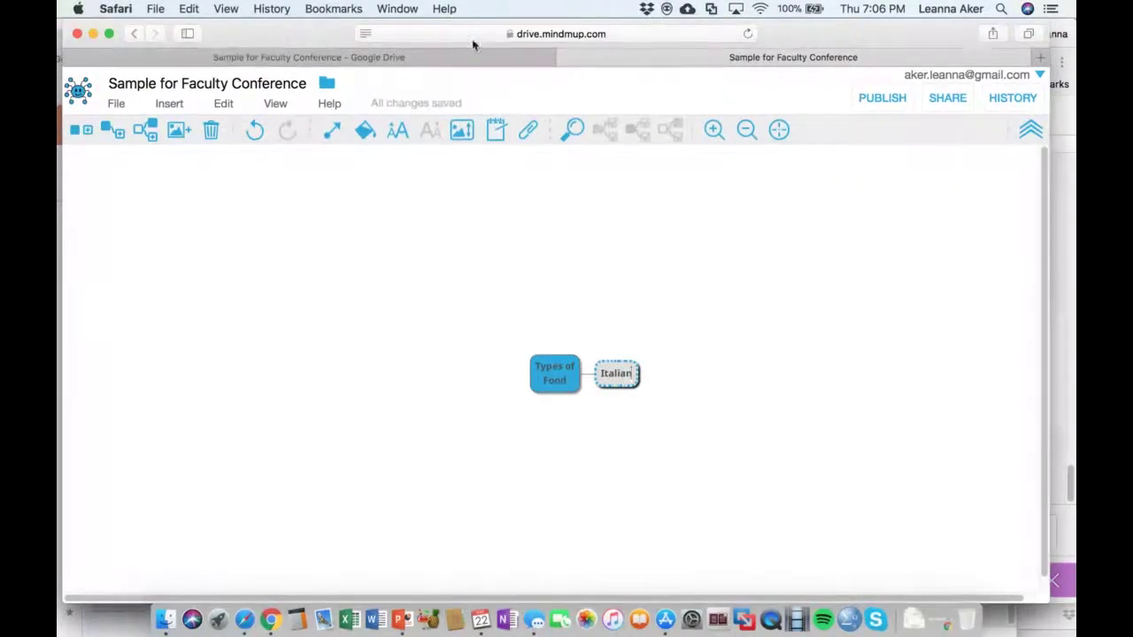
{"action": "left_click", "coordinate": [534, 381]}
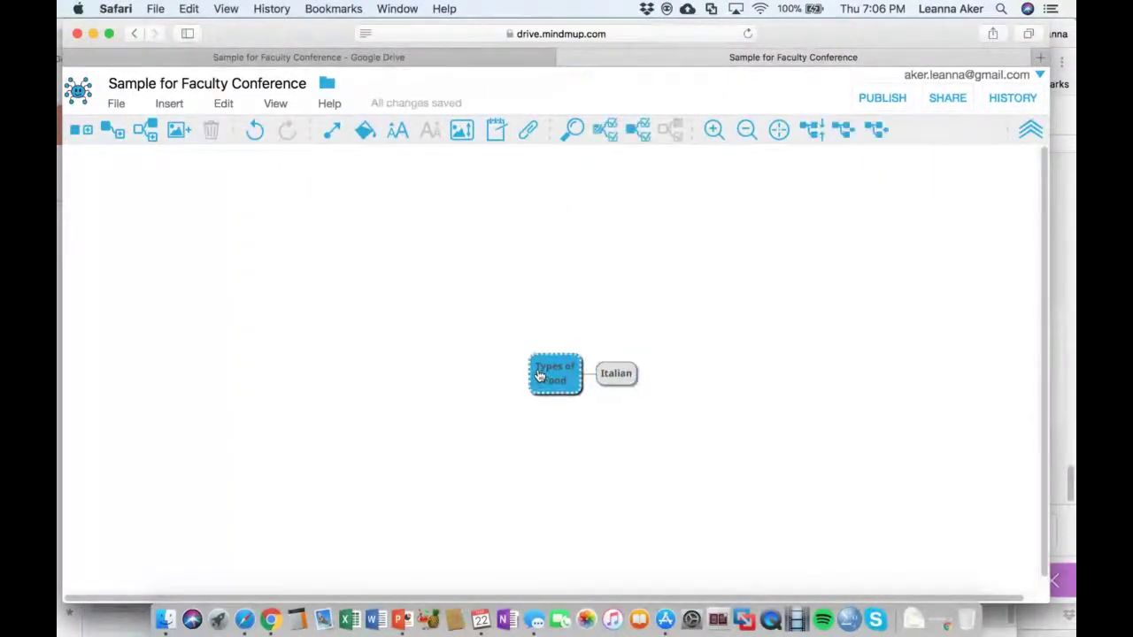
{"action": "left_click", "coordinate": [106, 124]}
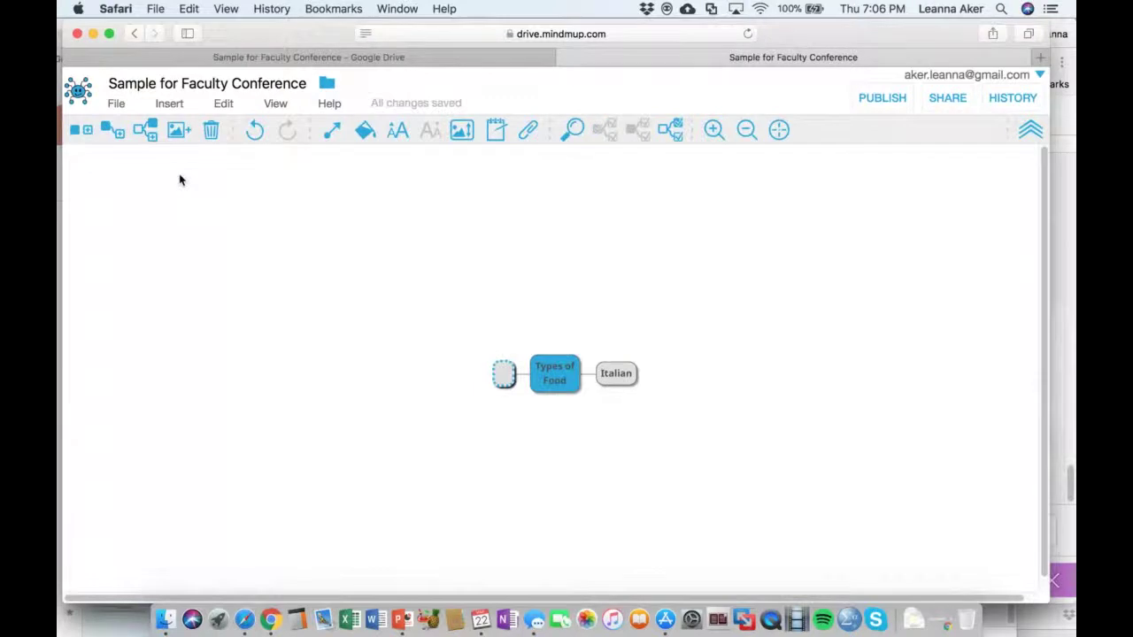
{"action": "type", "text": "Mexican"}
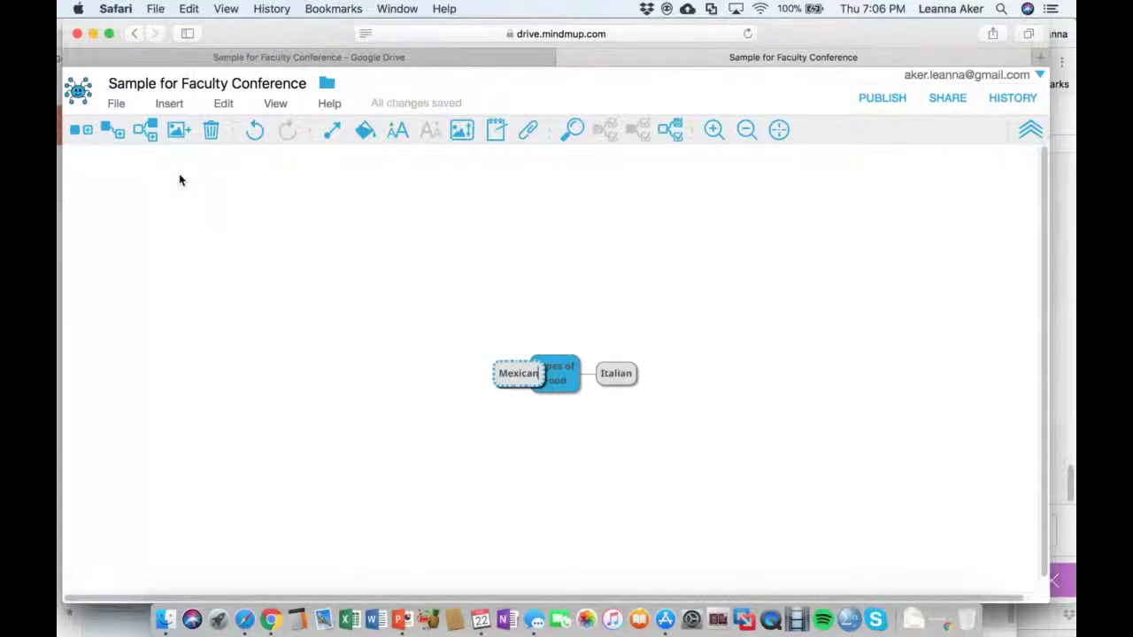
{"action": "key", "text": "Return"}
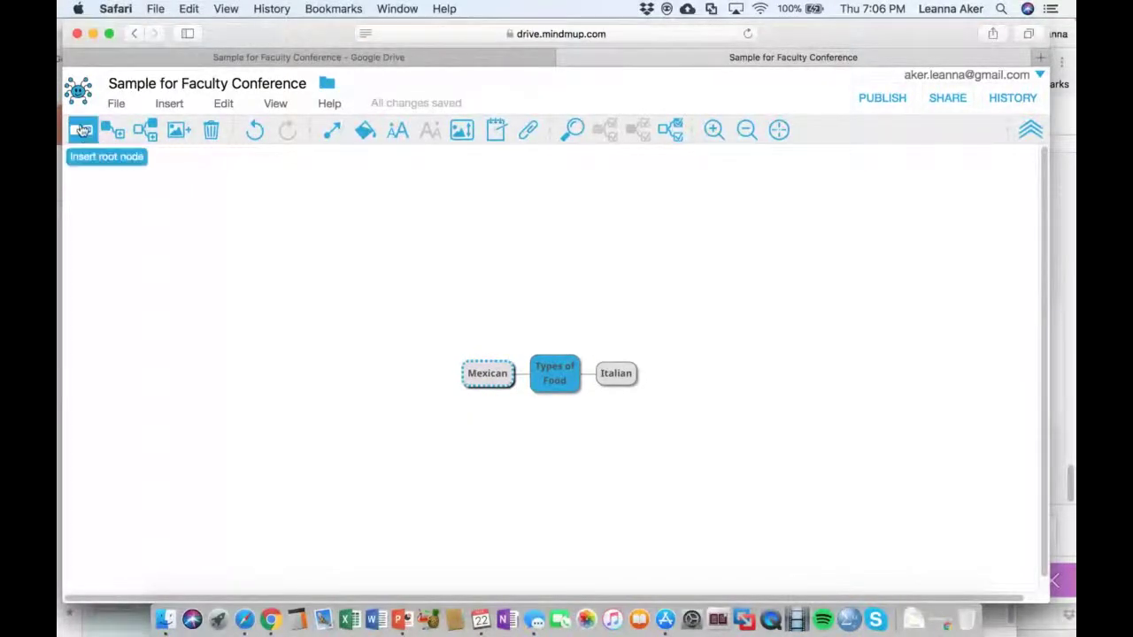
Create a standalone 'Breakfast-Lunch-Dinner' node and link it to Types of Food
{"action": "left_click", "coordinate": [84, 133]}
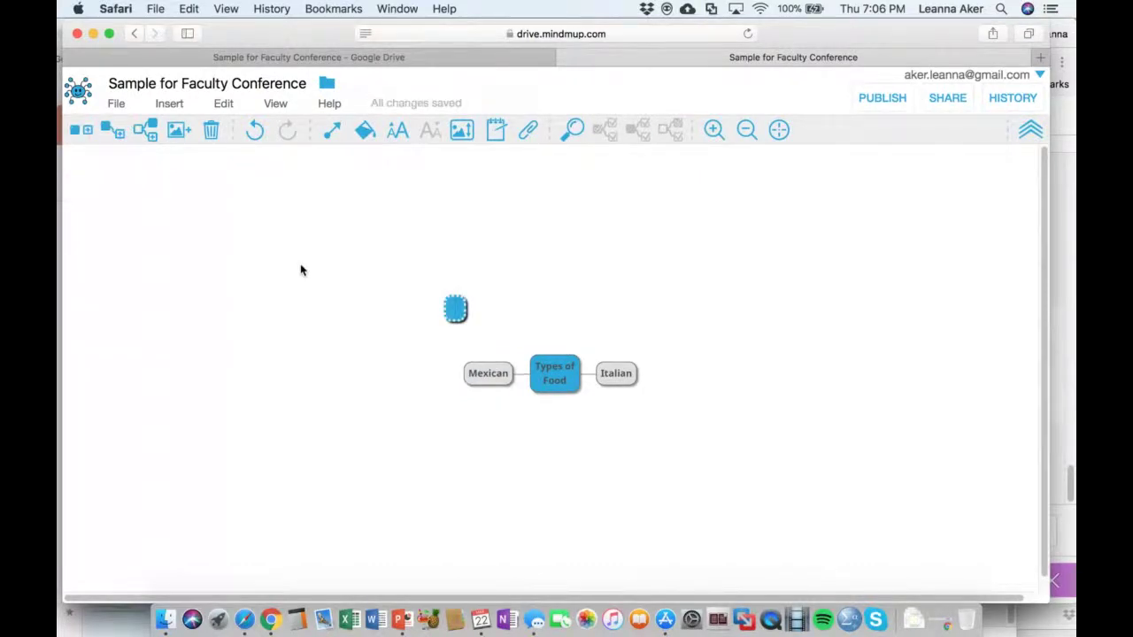
{"action": "type", "text": "Breakfast-"}
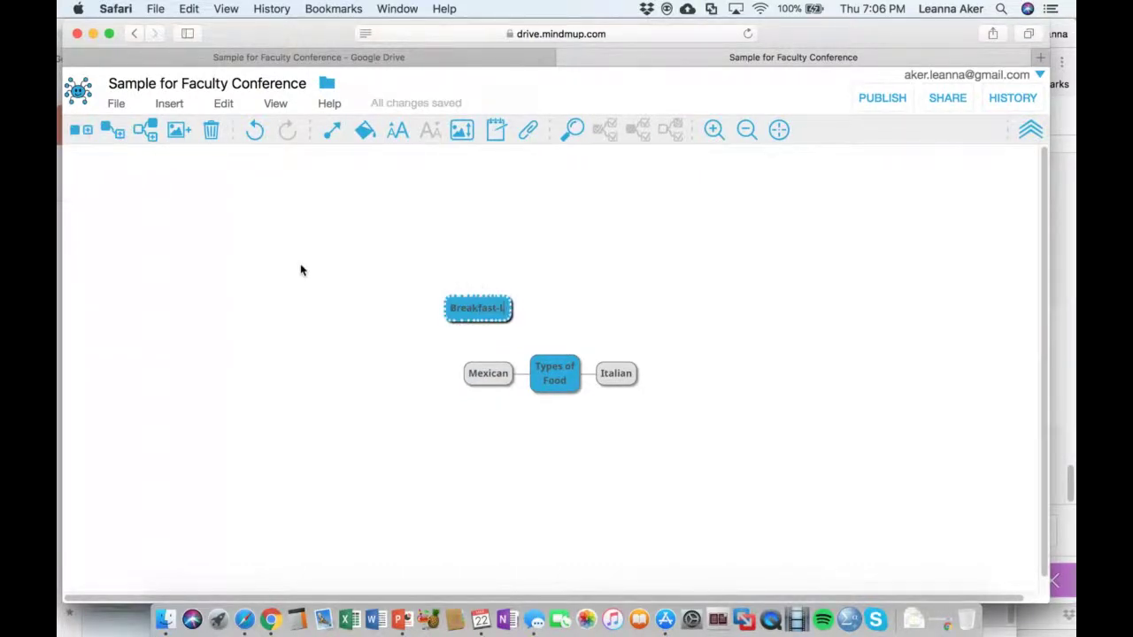
{"action": "type", "text": "Lunch-Dinner"}
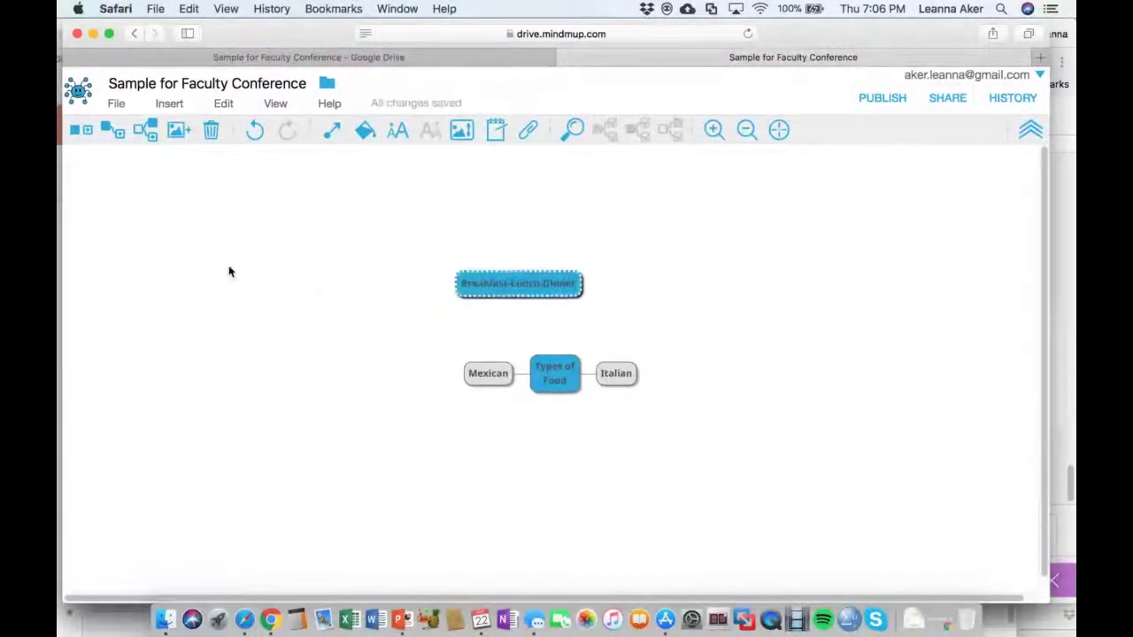
{"action": "left_click", "coordinate": [331, 130]}
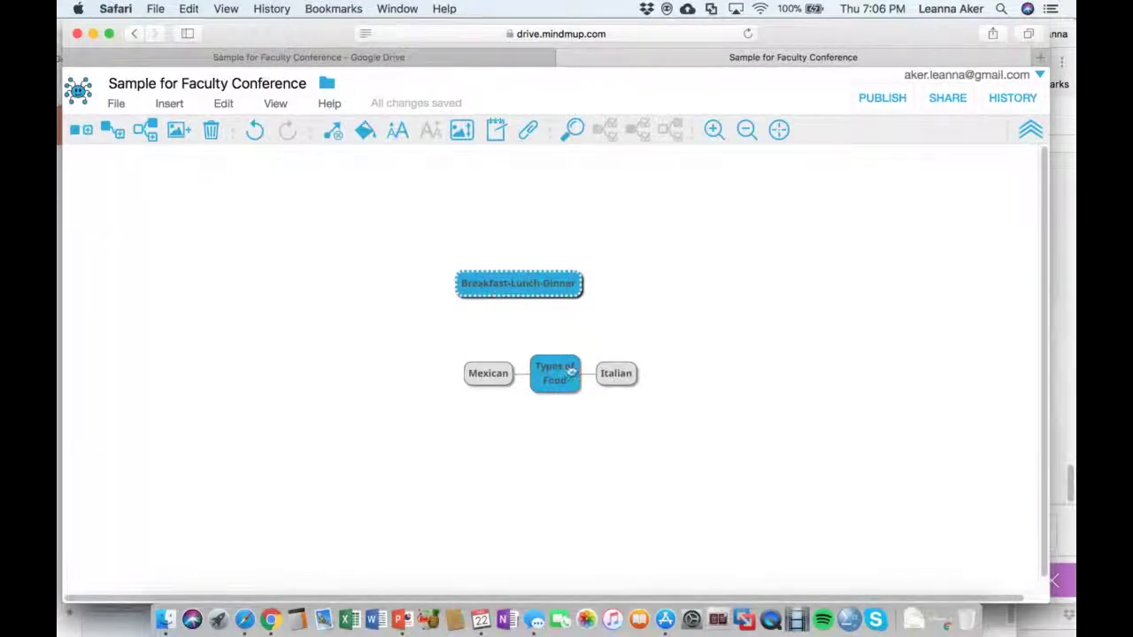
{"action": "left_click", "coordinate": [555, 372]}
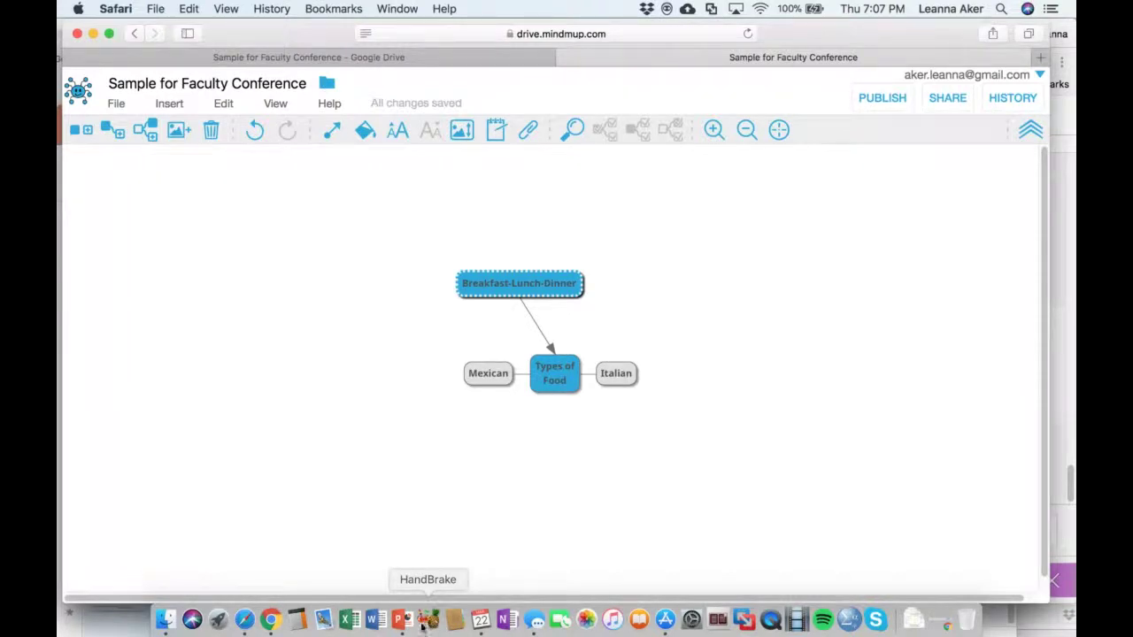
Bring PowerPoint forward and restart the slide show on the Mindmup slide
{"action": "left_click", "coordinate": [401, 619]}
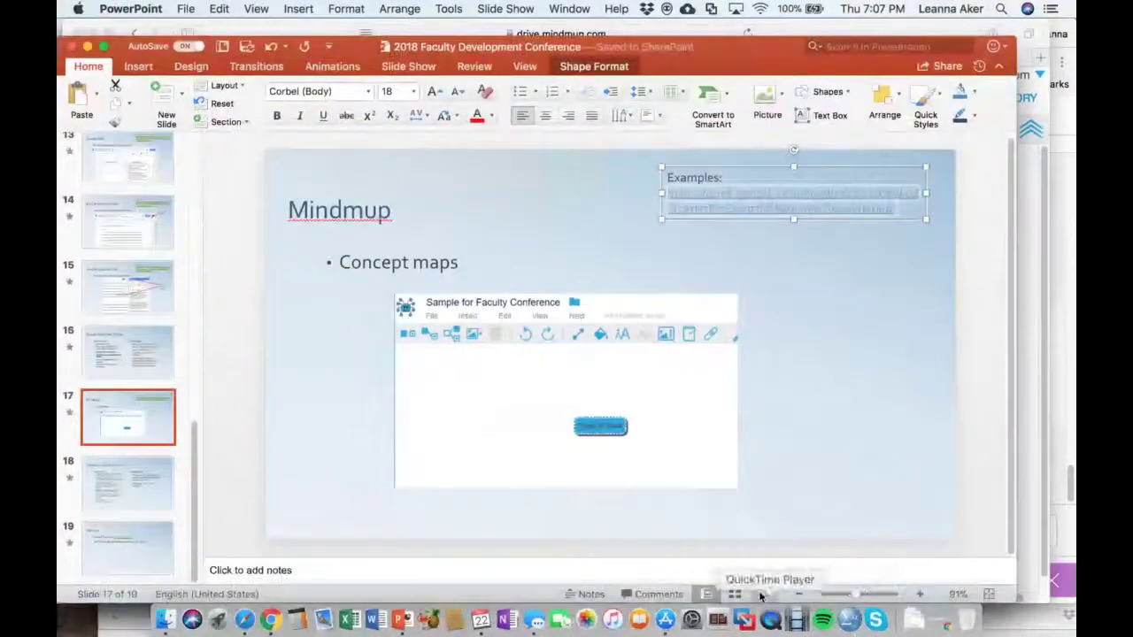
{"action": "left_click", "coordinate": [761, 594]}
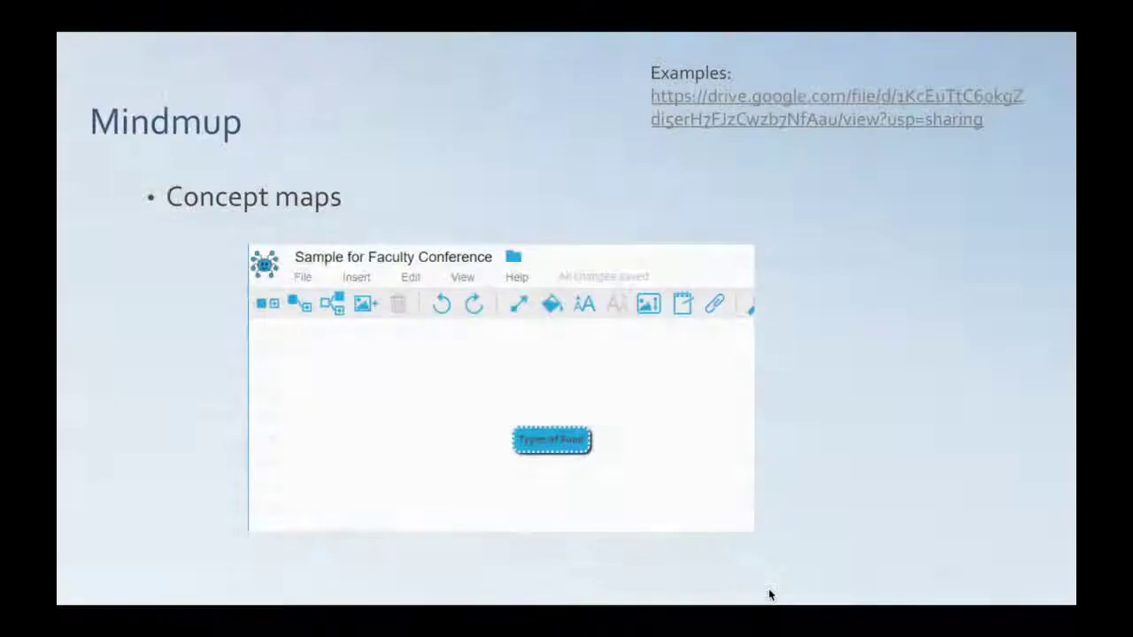